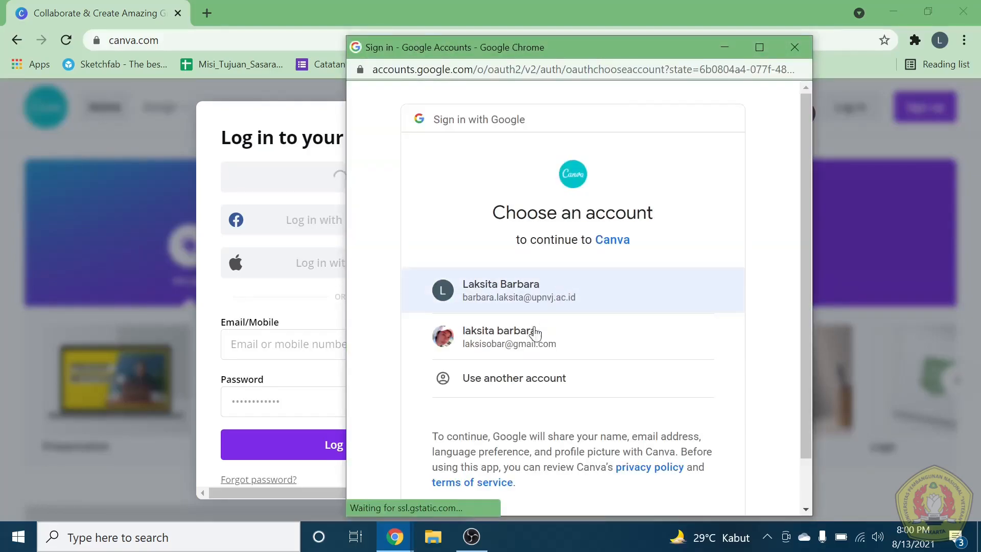
# Sign in to Canva with the second Google account in the account chooser
pyautogui.click(520, 337)
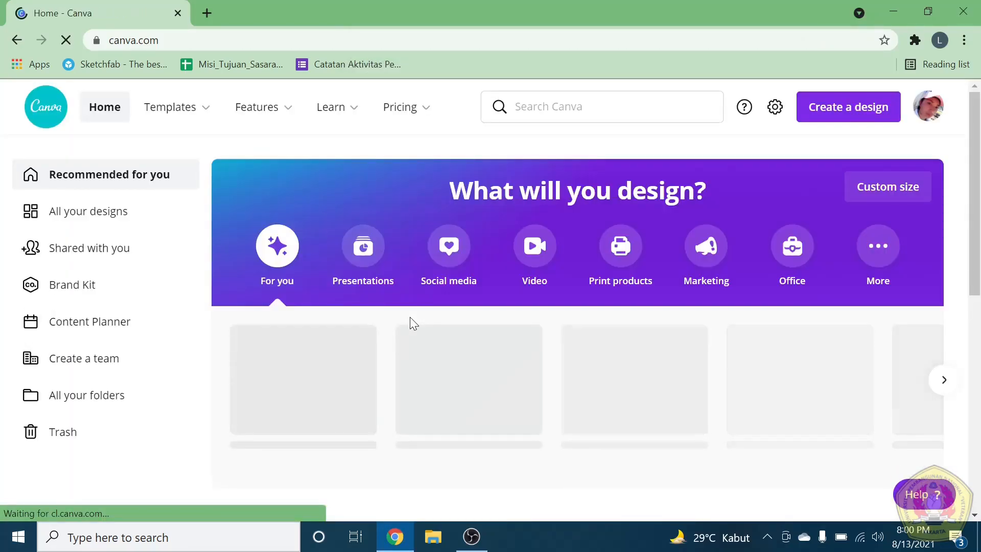
# Browse the All your designs list, then return to the Canva home page
pyautogui.moveTo(173, 107)
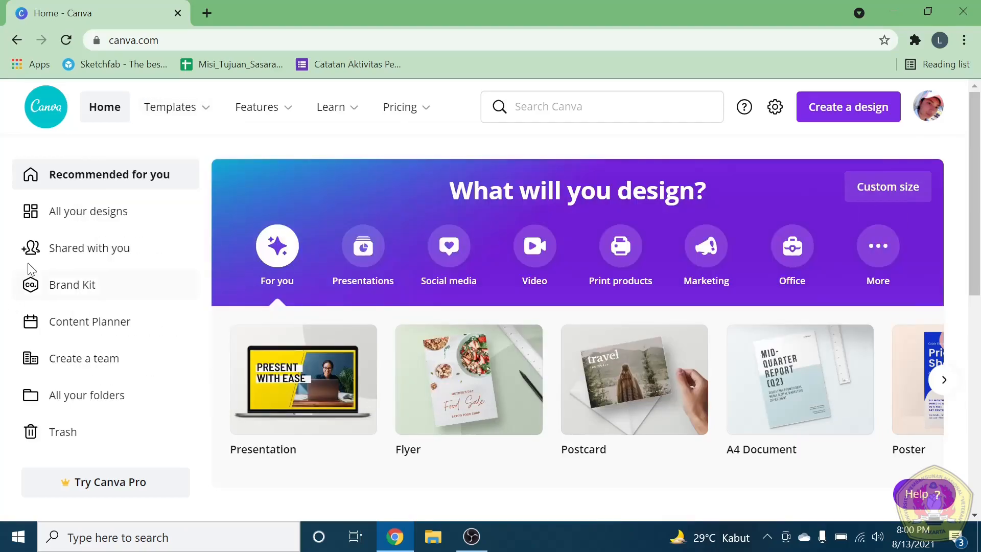
pyautogui.click(51, 219)
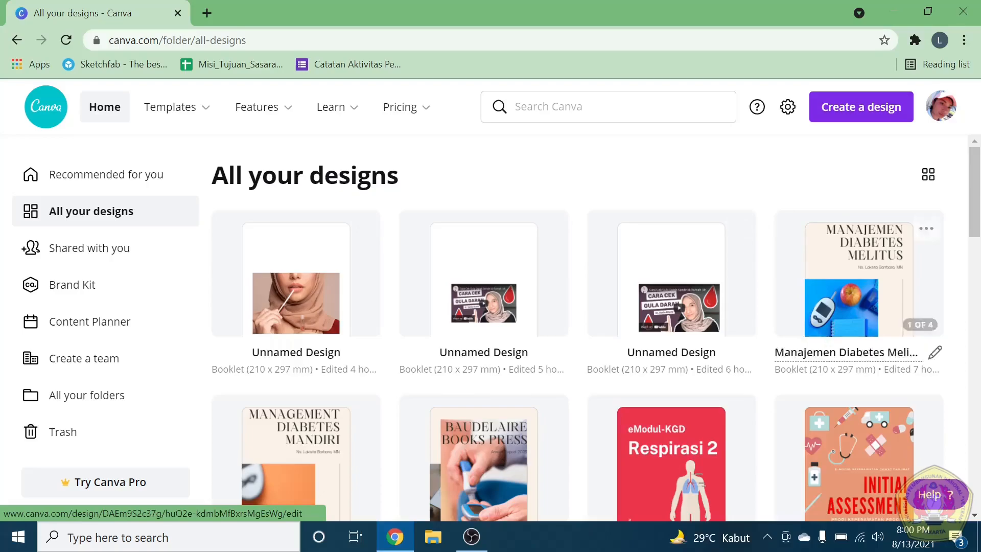
pyautogui.scroll(-4, 548, 383)
pyautogui.scroll(3, 551, 386)
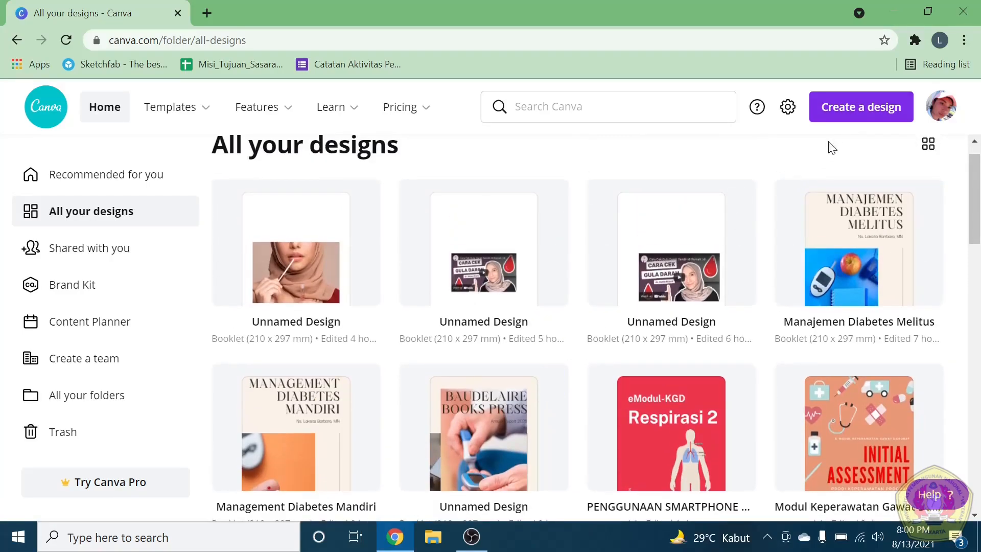
pyautogui.click(852, 114)
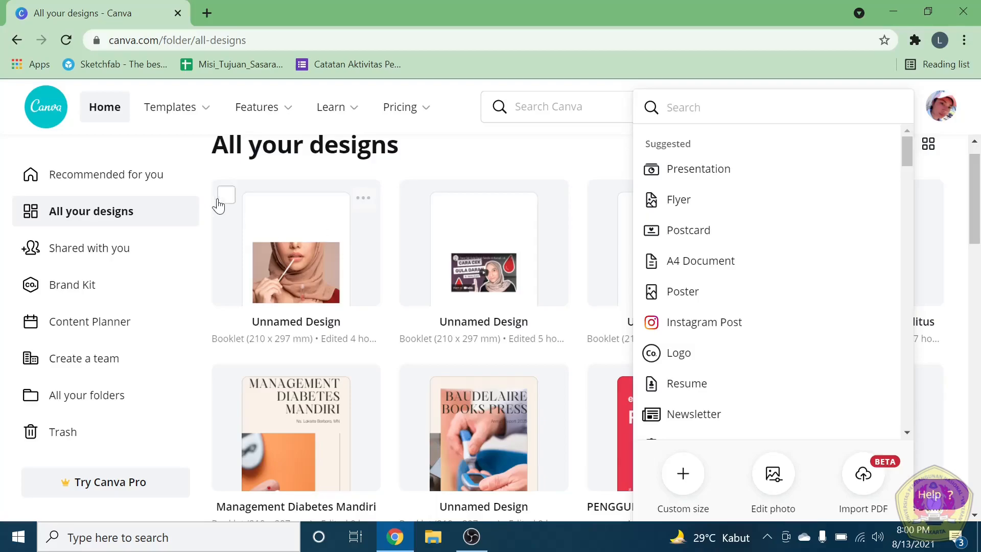
pyautogui.click(167, 183)
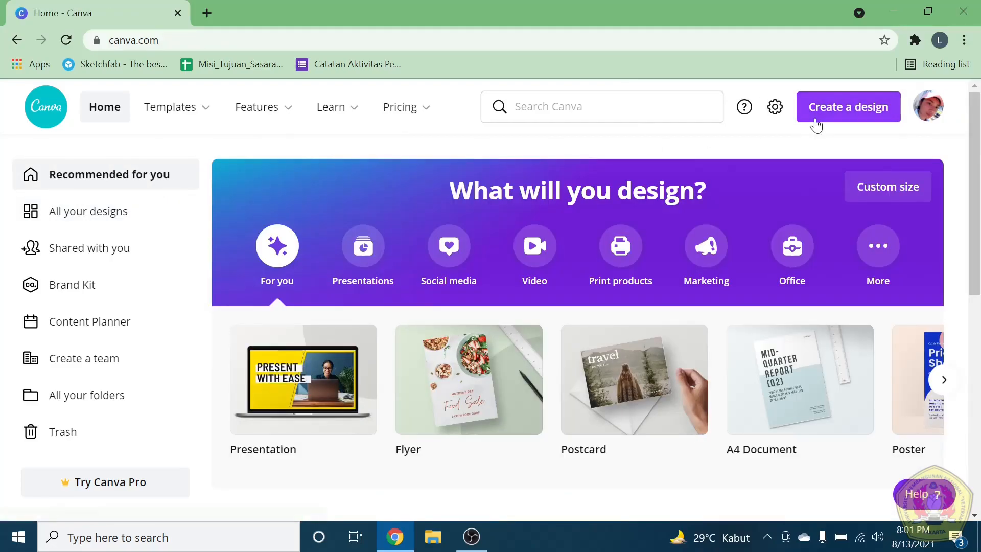
# Search 'booklet' under Create a design and start a blank 210 × 297 mm Booklet
pyautogui.click(846, 115)
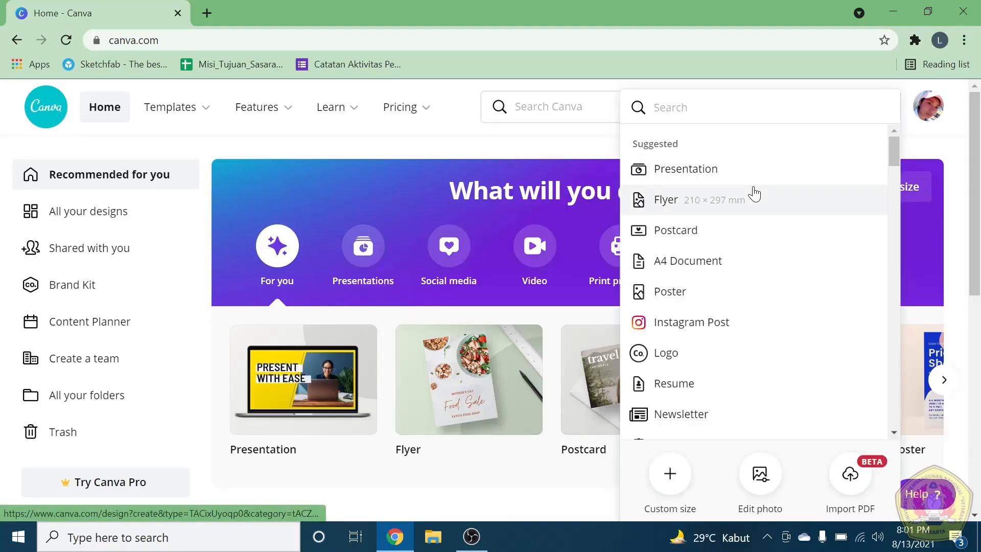
pyautogui.scroll(-3, 739, 264)
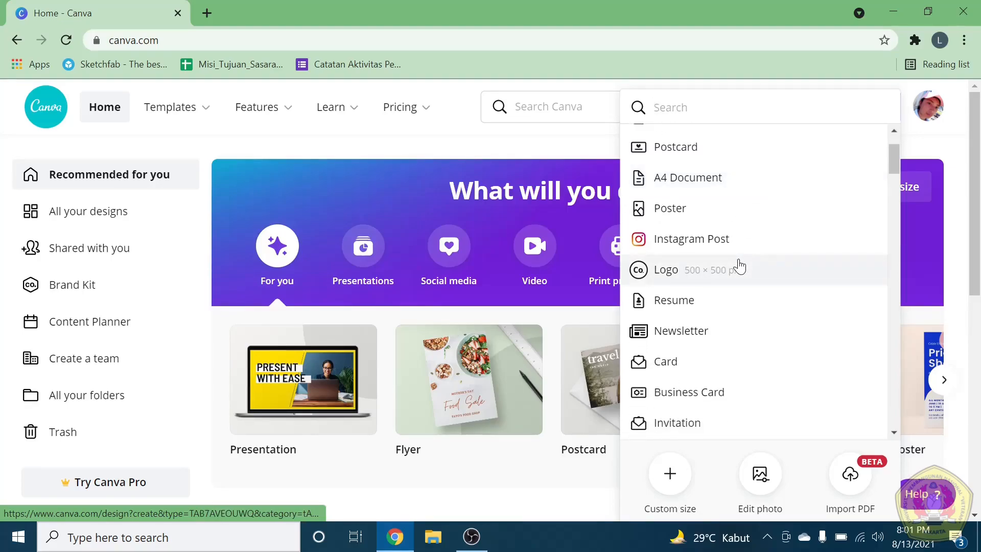
pyautogui.scroll(3, 739, 264)
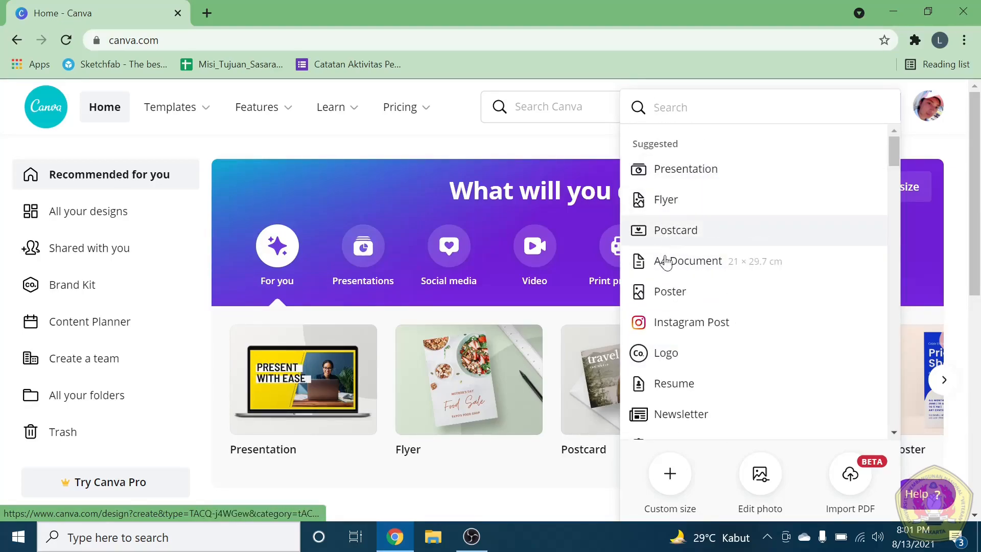
pyautogui.scroll(-2, 665, 266)
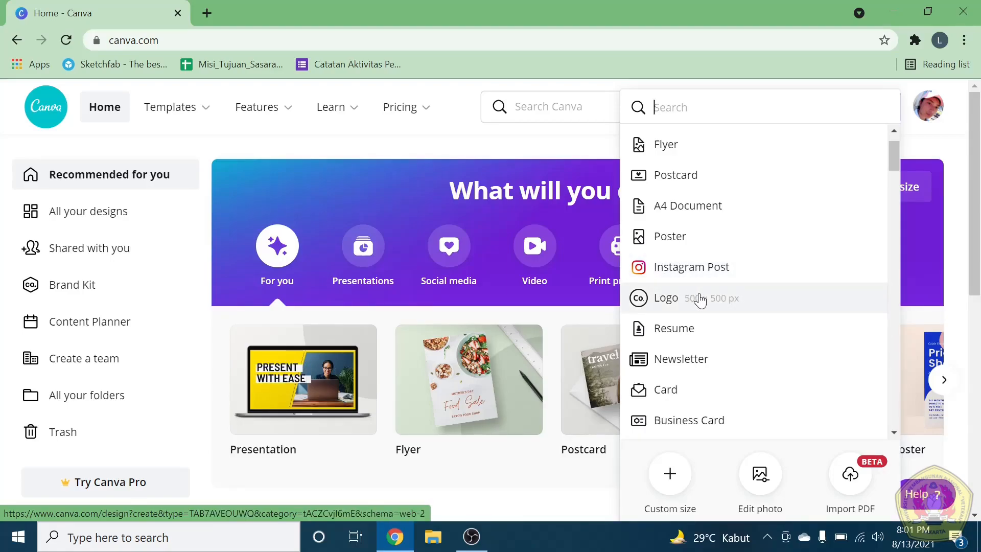
pyautogui.scroll(-3, 697, 300)
pyautogui.scroll(5, 698, 301)
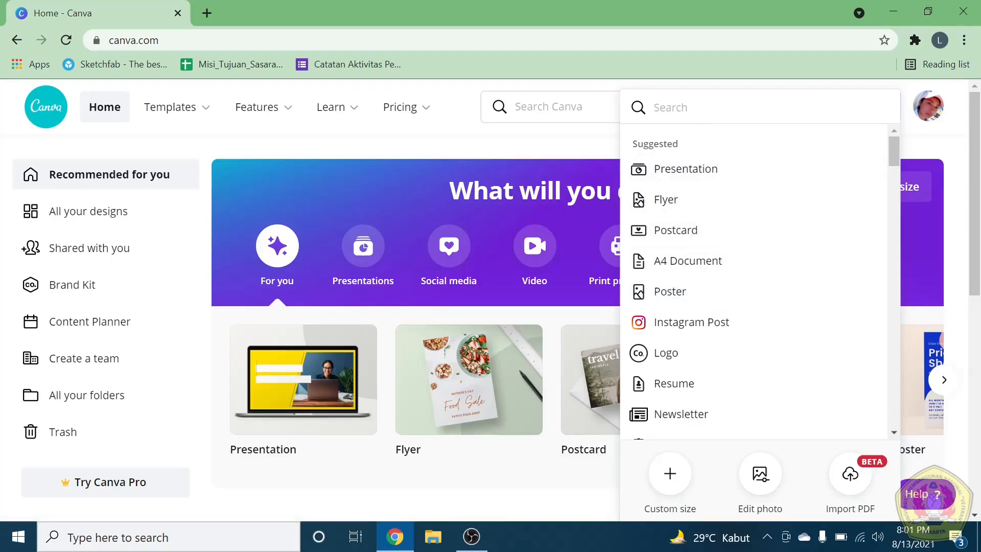
pyautogui.write('booklet')
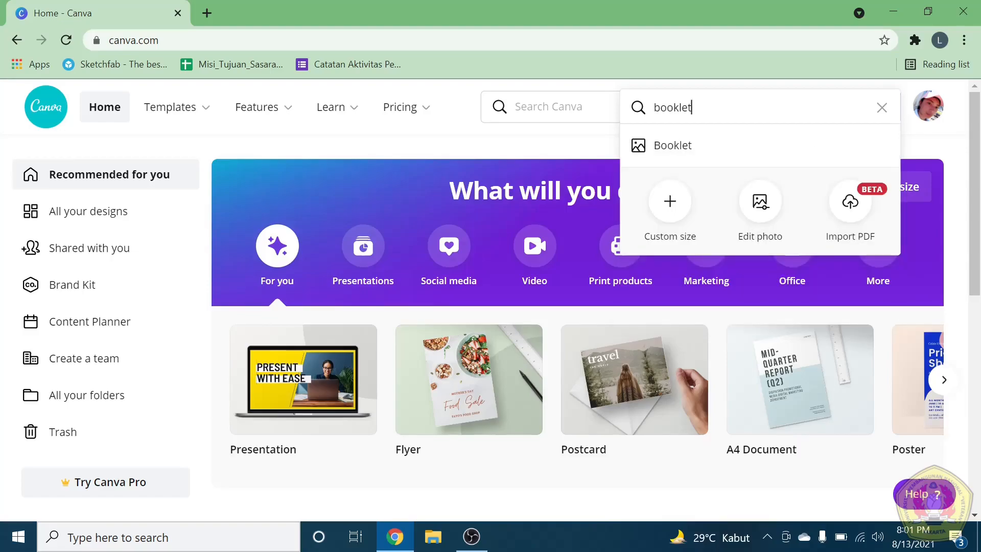
pyautogui.click(686, 146)
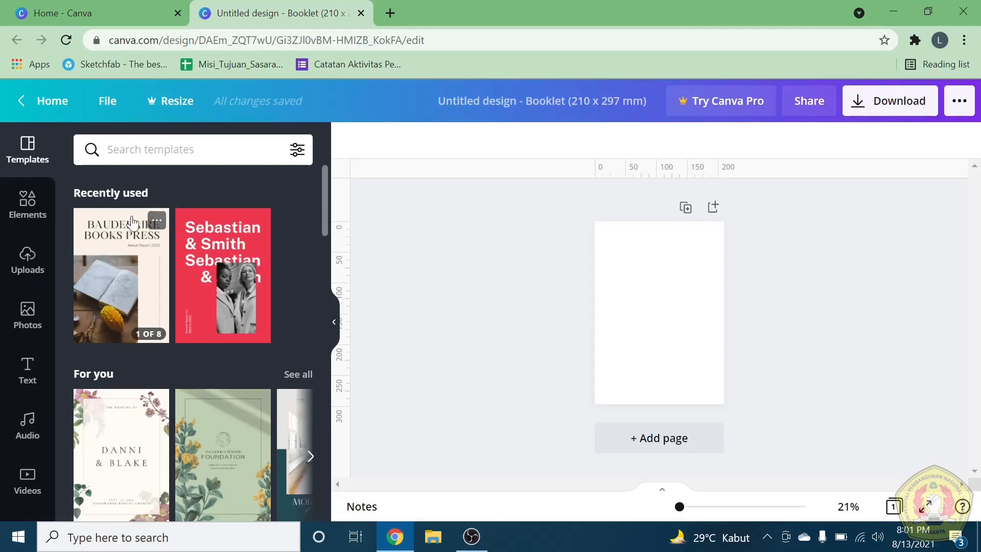
# Find the Old Lace and Dark Green Baudelaire Books Press template in the Templates panel
pyautogui.scroll(-6, 148, 403)
pyautogui.scroll(-10, 148, 405)
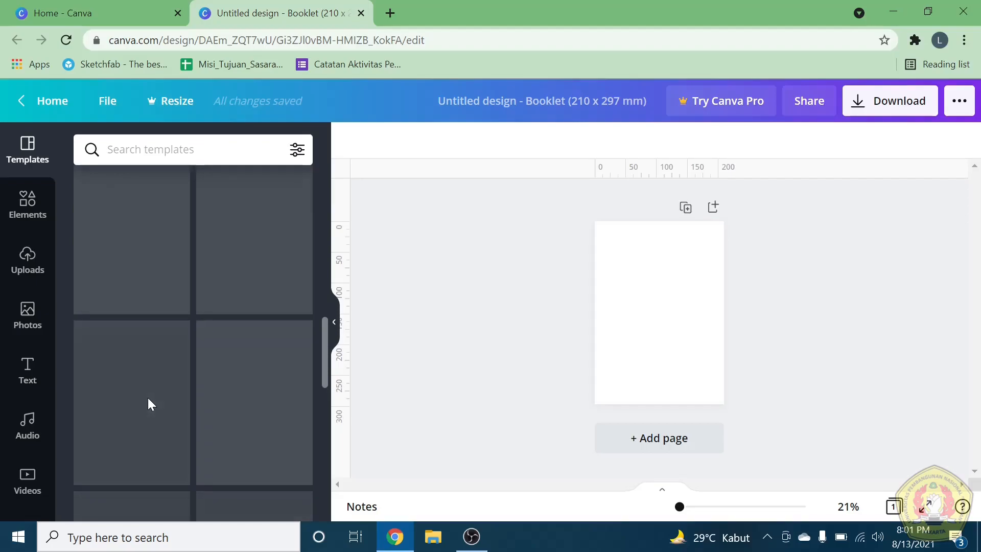
pyautogui.scroll(3, 148, 398)
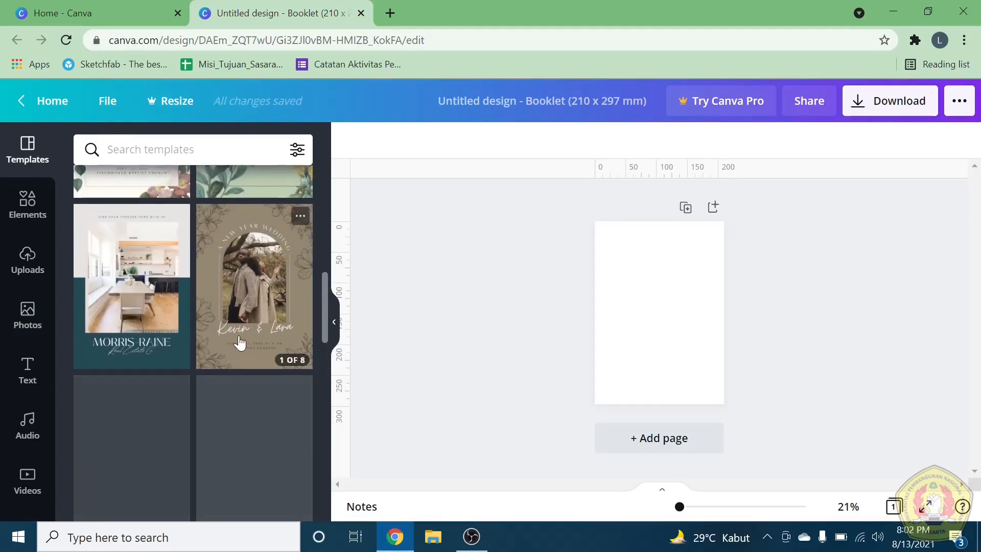
pyautogui.scroll(-3, 243, 342)
pyautogui.scroll(-3, 243, 342)
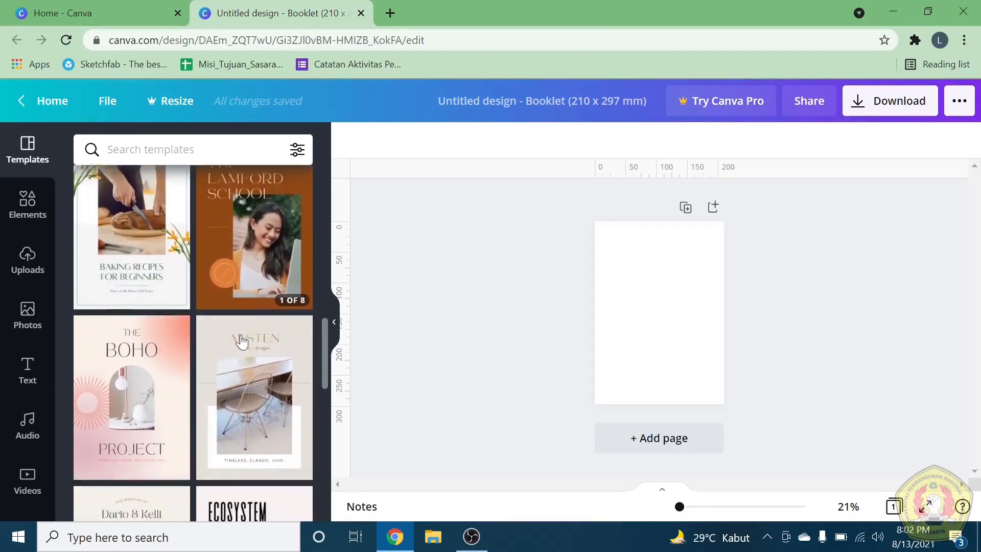
pyautogui.scroll(-1, 242, 341)
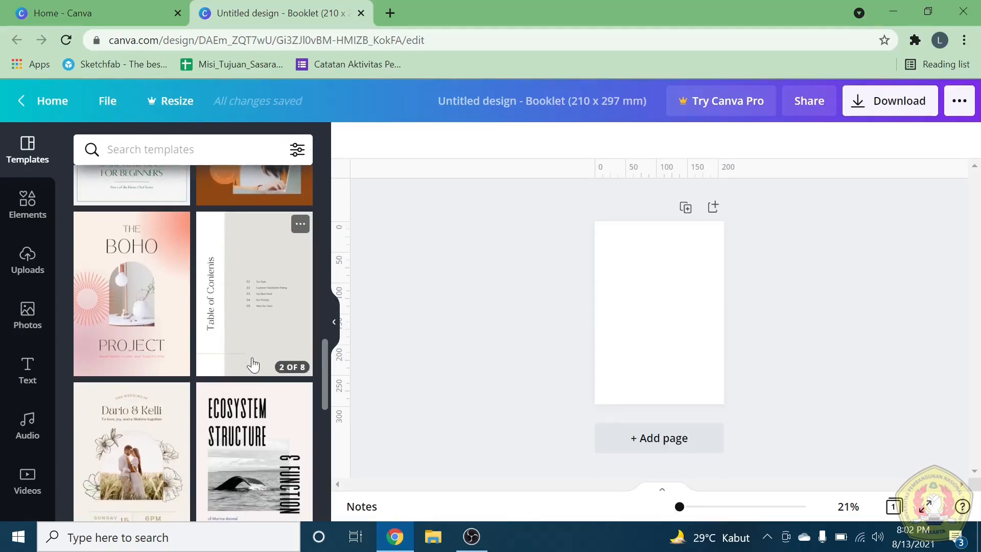
pyautogui.scroll(-1, 223, 352)
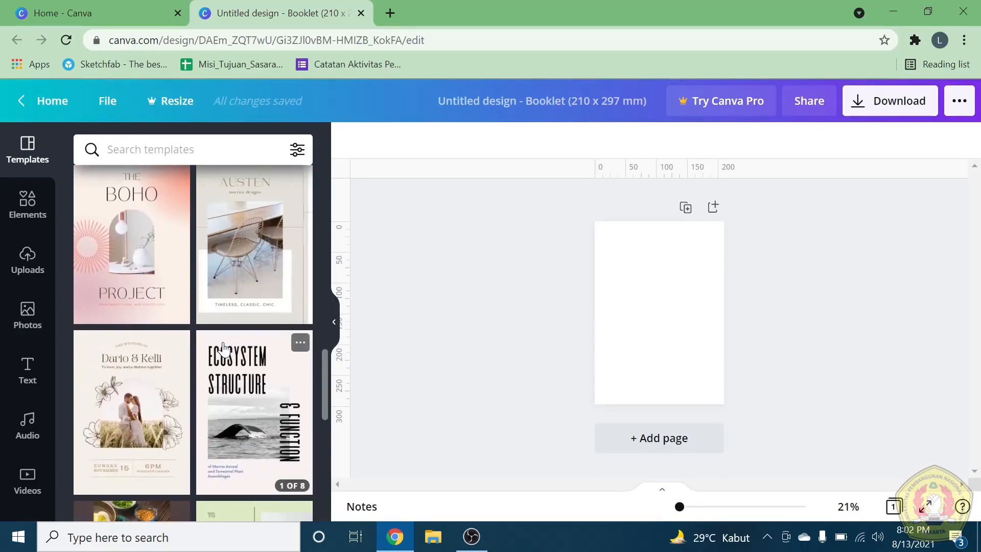
pyautogui.scroll(-3, 219, 368)
pyautogui.scroll(-3, 219, 368)
pyautogui.scroll(-2, 218, 364)
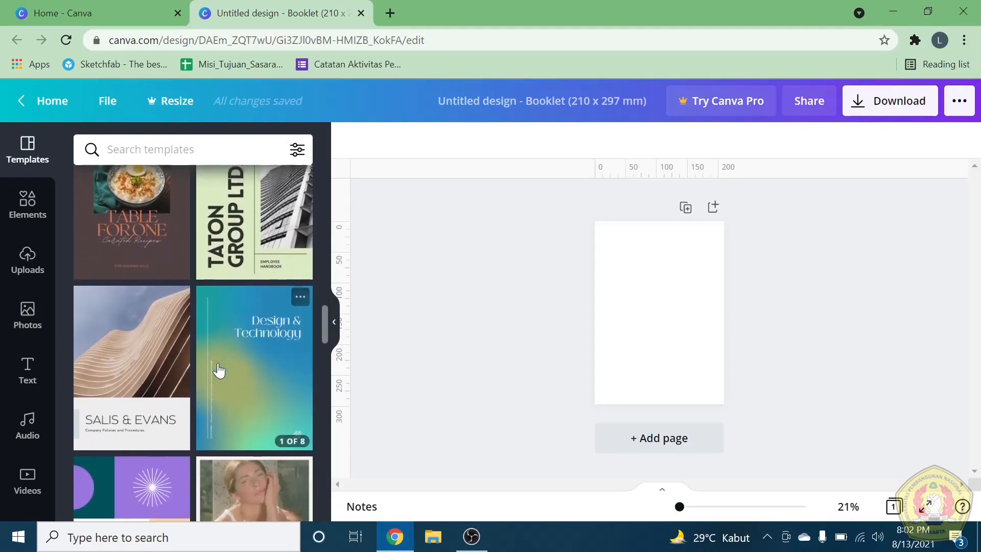
pyautogui.scroll(-5, 219, 369)
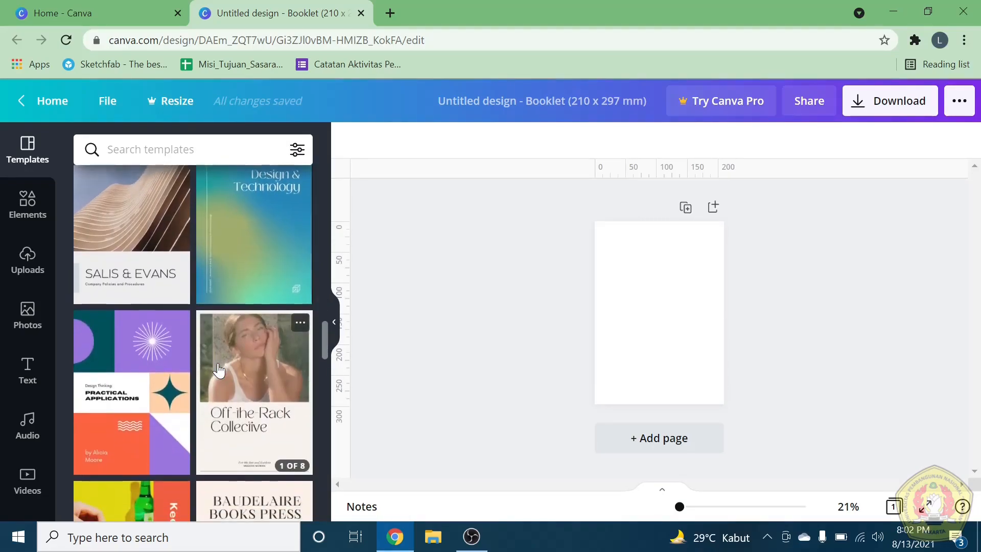
pyautogui.scroll(10, 218, 363)
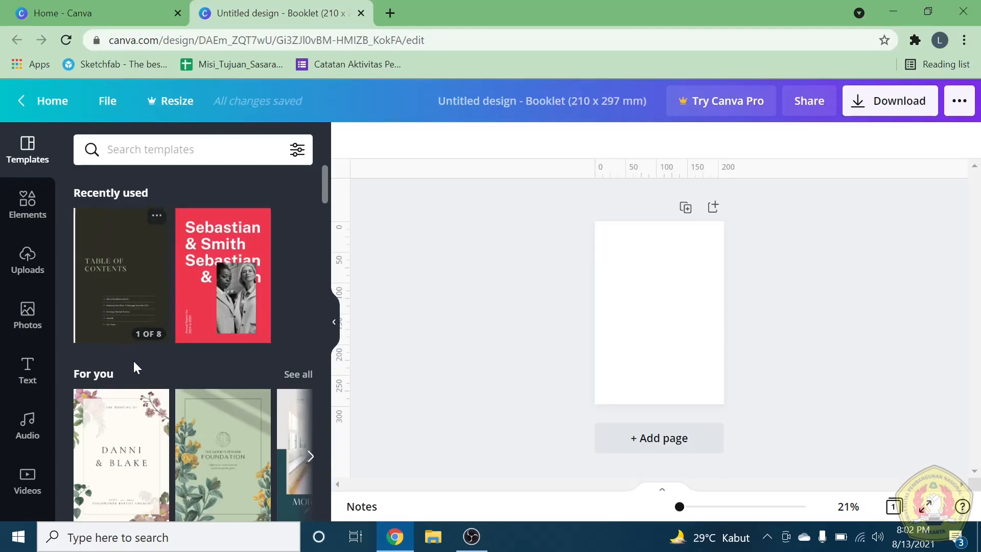
pyautogui.scroll(-1, 142, 386)
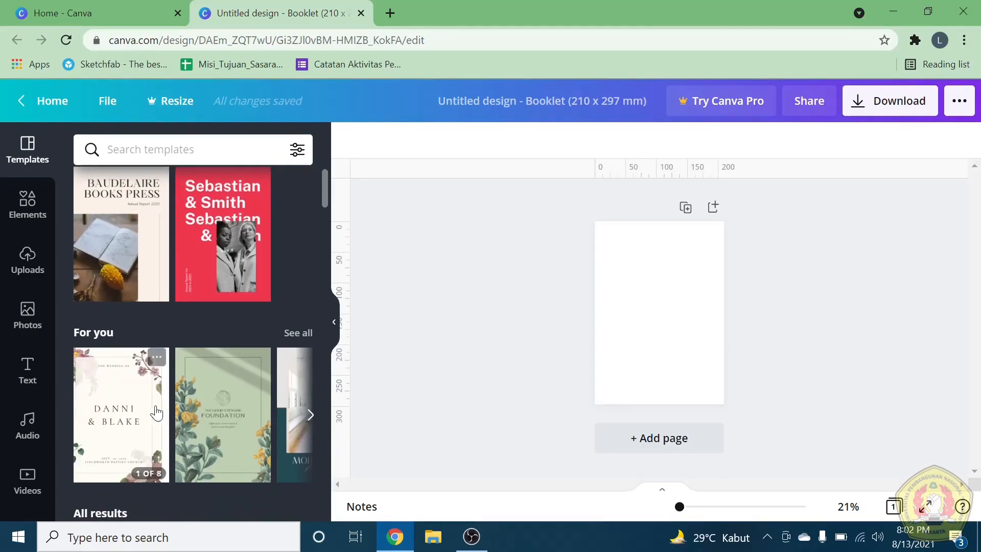
pyautogui.click(129, 263)
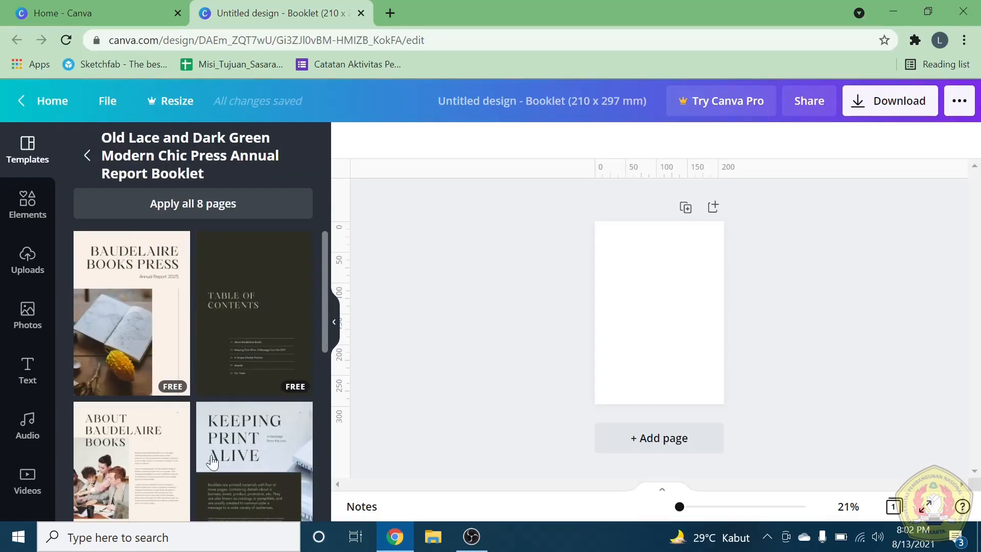
# Apply the template's Baudelaire Books Press cover to the blank first page
pyautogui.scroll(-2, 139, 400)
pyautogui.scroll(2, 139, 400)
pyautogui.scroll(-4, 242, 320)
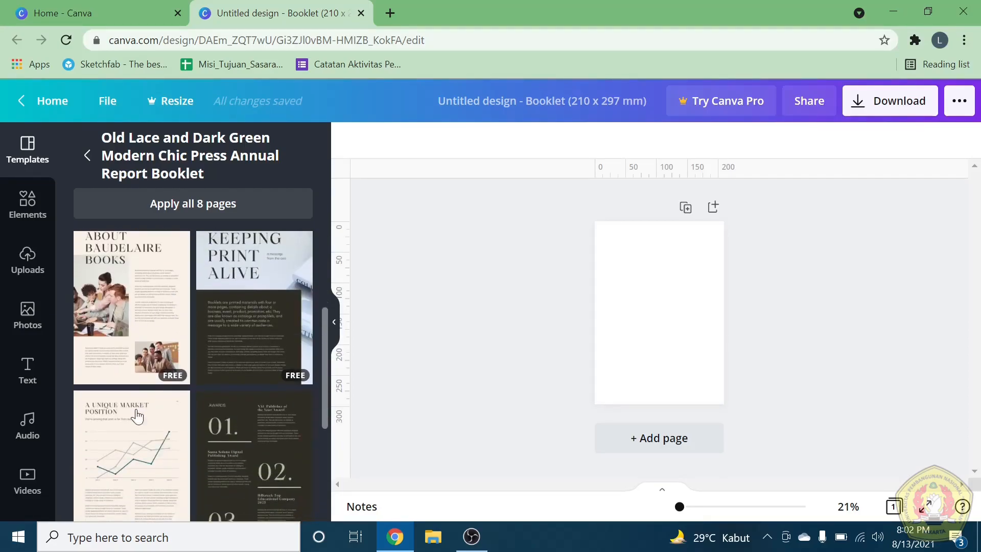
pyautogui.scroll(4, 237, 431)
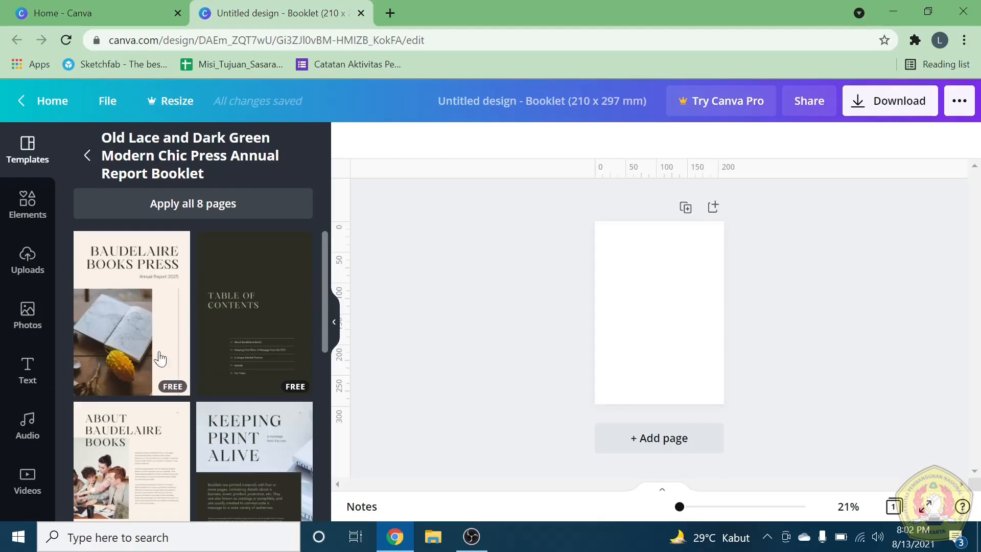
pyautogui.click(147, 341)
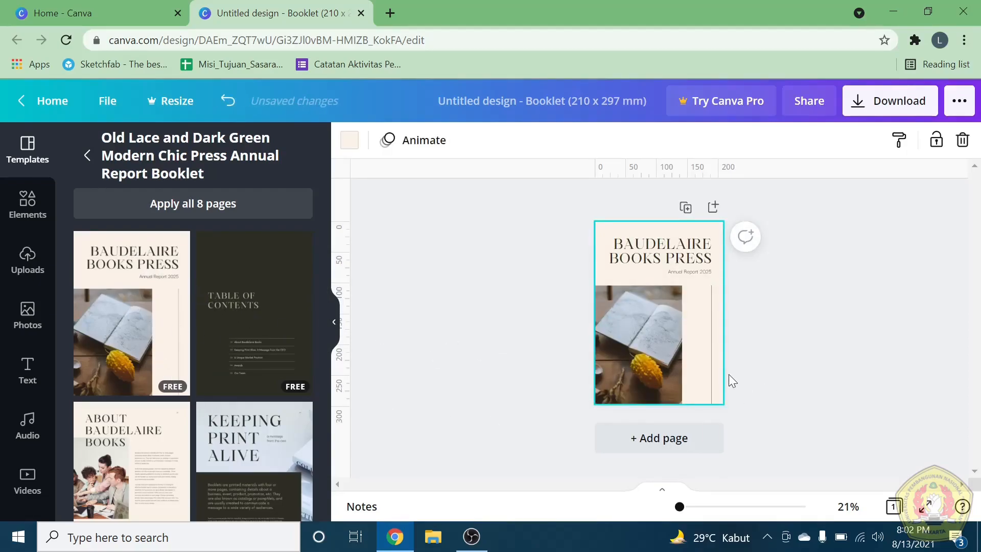
# Retitle the cover 'PERAWATAN DIABETES DI RUMAH', with 'DI RUMAH' on its own line
pyautogui.click(693, 511)
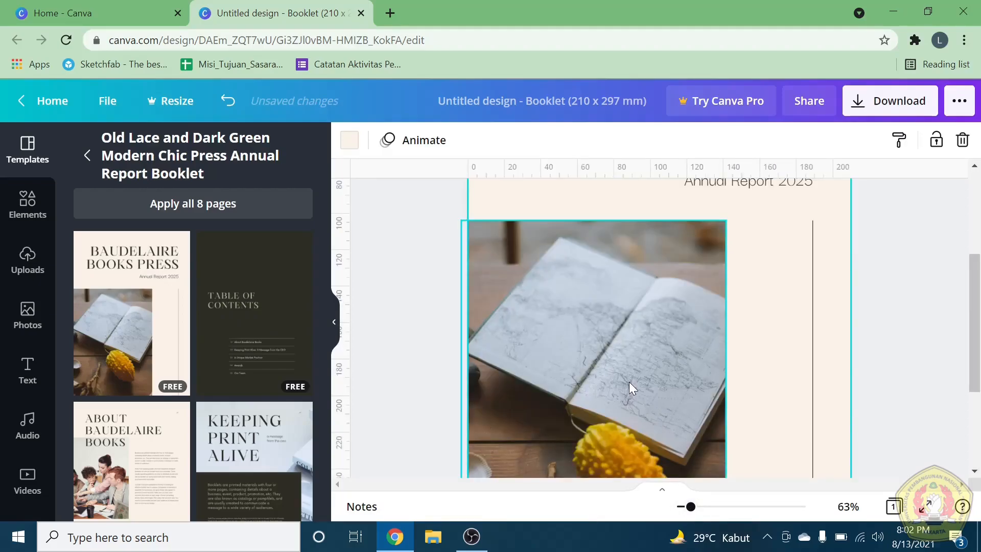
pyautogui.scroll(5, 630, 382)
pyautogui.doubleClick(641, 276)
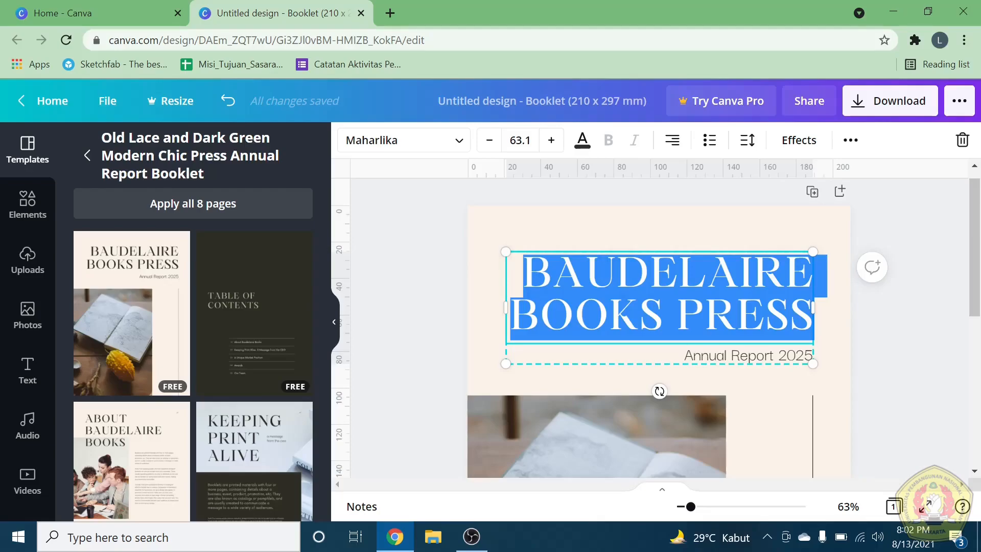
pyautogui.write('PERAWATAN')
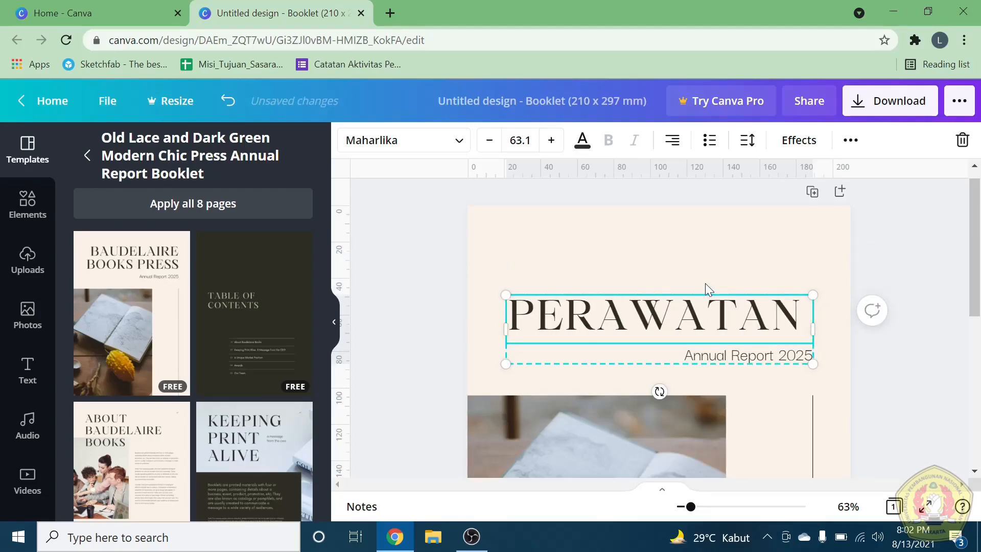
pyautogui.write(' DIABETES DI RUMAH')
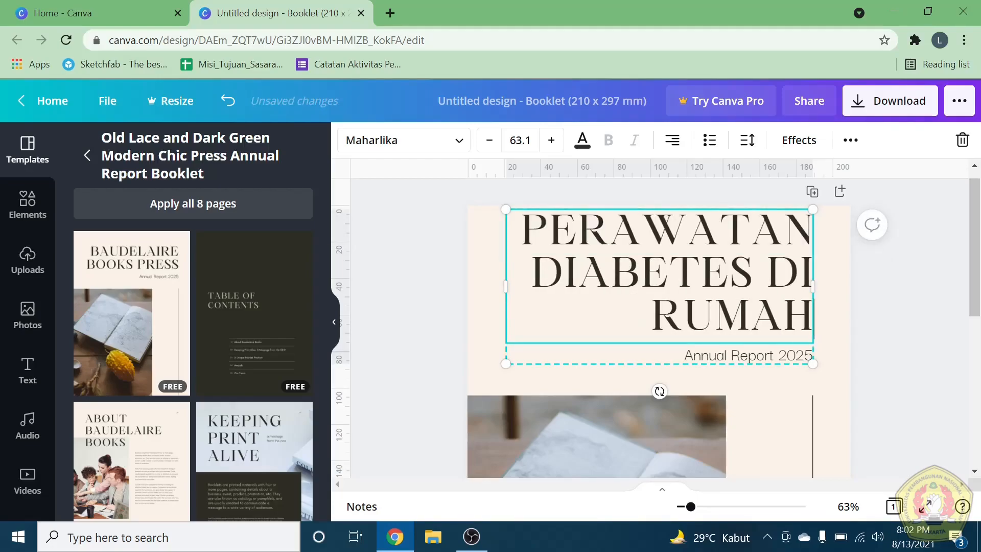
pyautogui.press('Return')
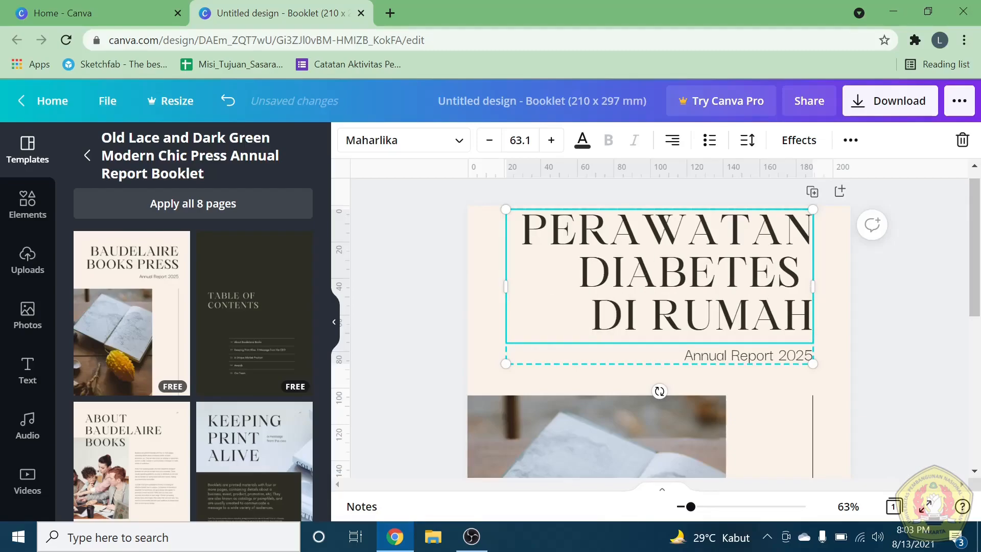
# Reduce the cover title's font size to 58.1
pyautogui.moveTo(521, 233); pyautogui.dragTo(813, 318)
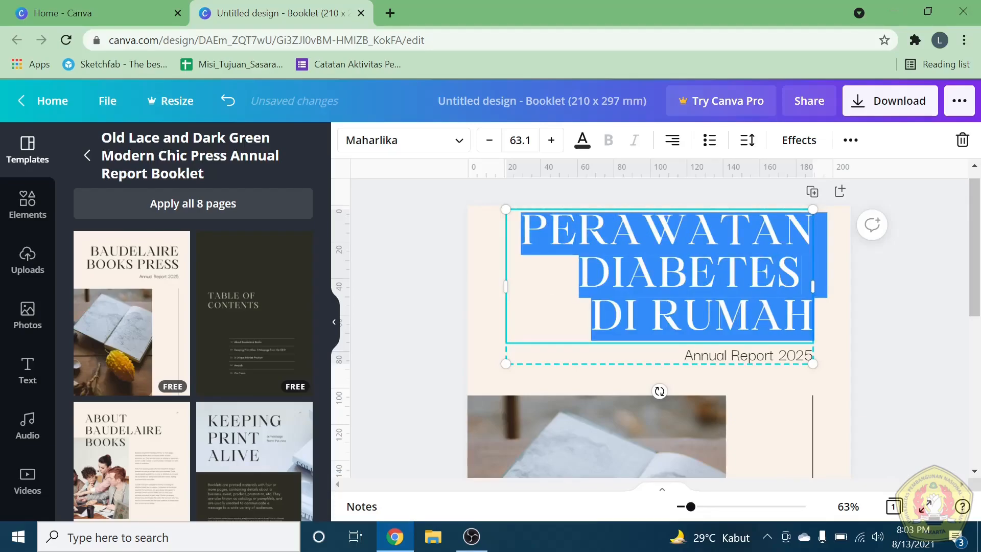
pyautogui.click(496, 145)
pyautogui.click(496, 146)
pyautogui.click(497, 146)
pyautogui.click(497, 146)
pyautogui.click(496, 146)
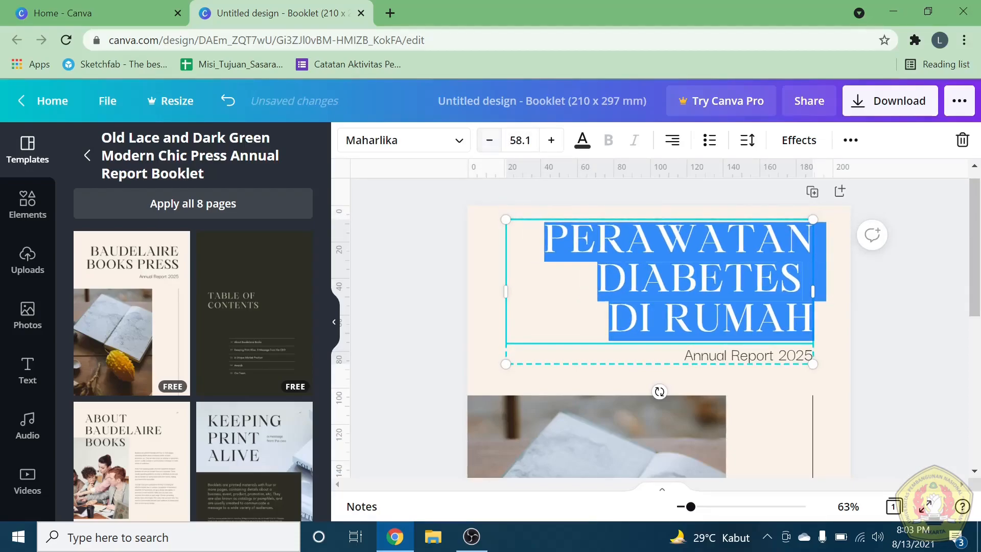
pyautogui.click(596, 280)
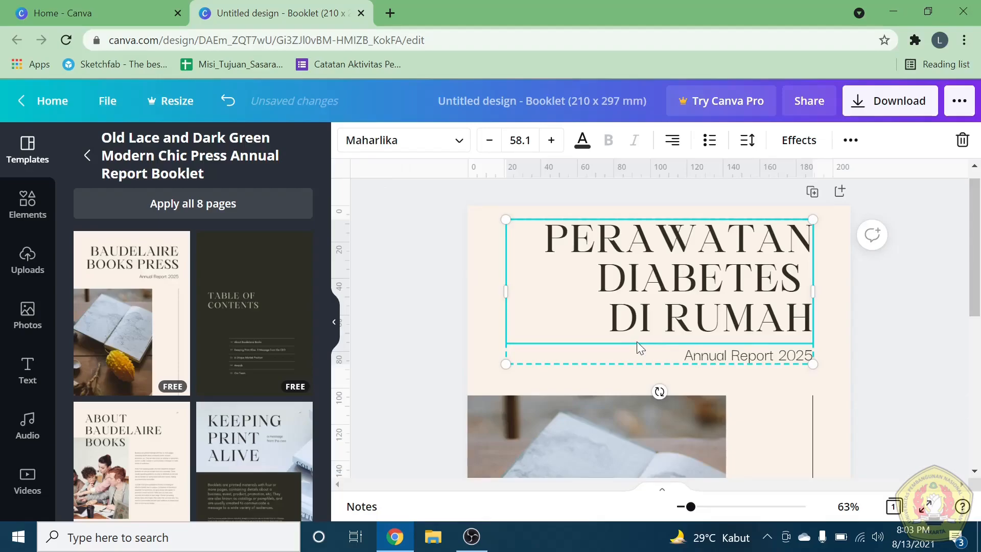
pyautogui.scroll(-1, 638, 348)
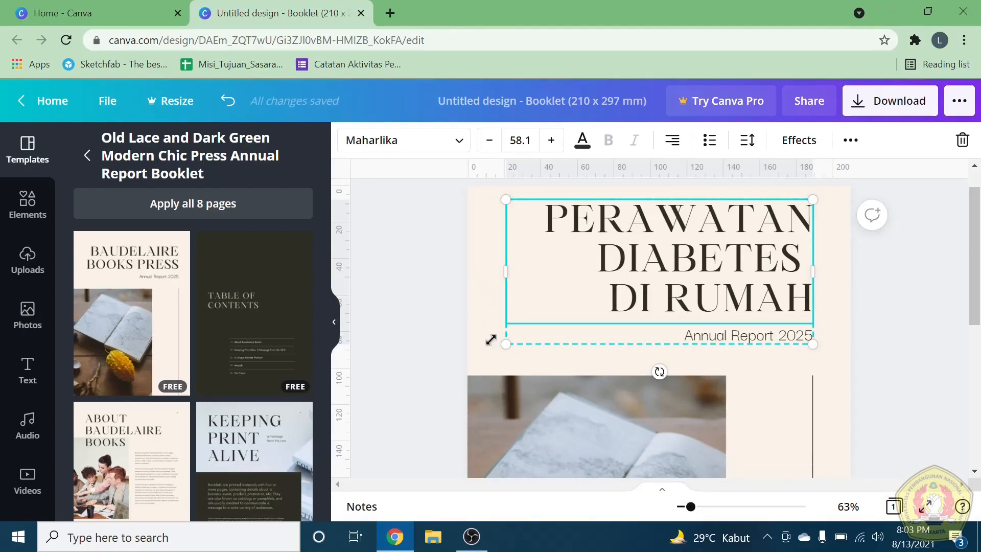
# Replace the 'Annual Report 2025' subtitle with the author's name and nursing credentials
pyautogui.click(524, 359)
pyautogui.scroll(-7, 525, 359)
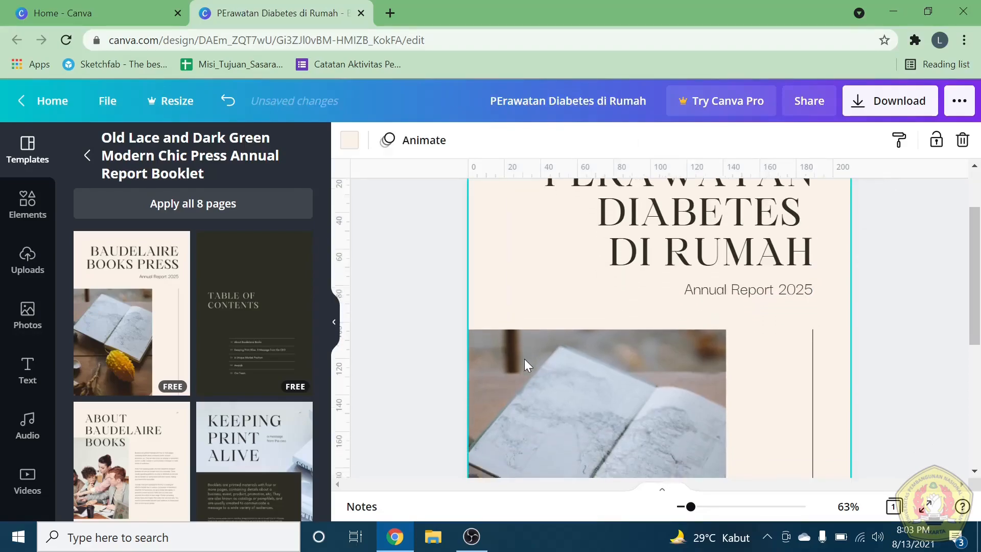
pyautogui.scroll(7, 524, 358)
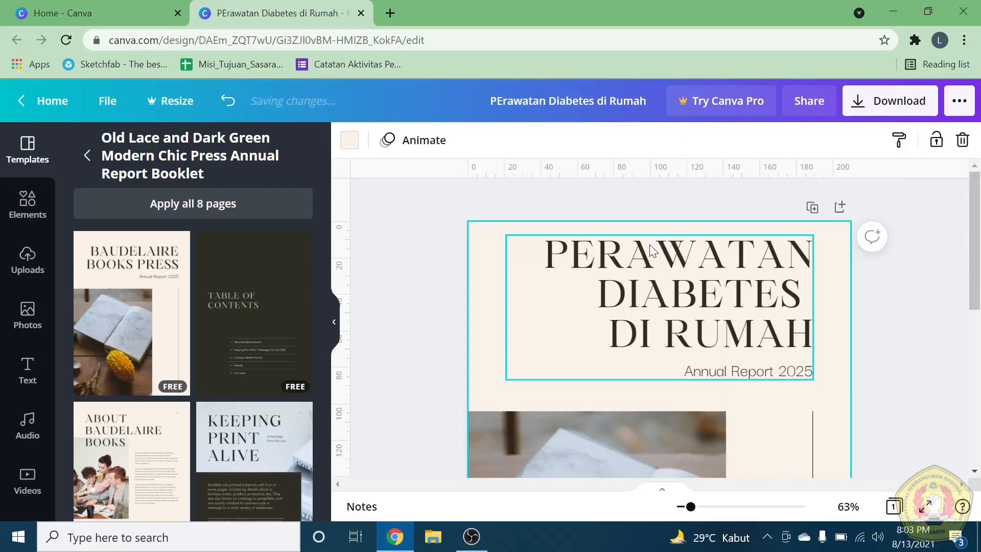
pyautogui.doubleClick(746, 372)
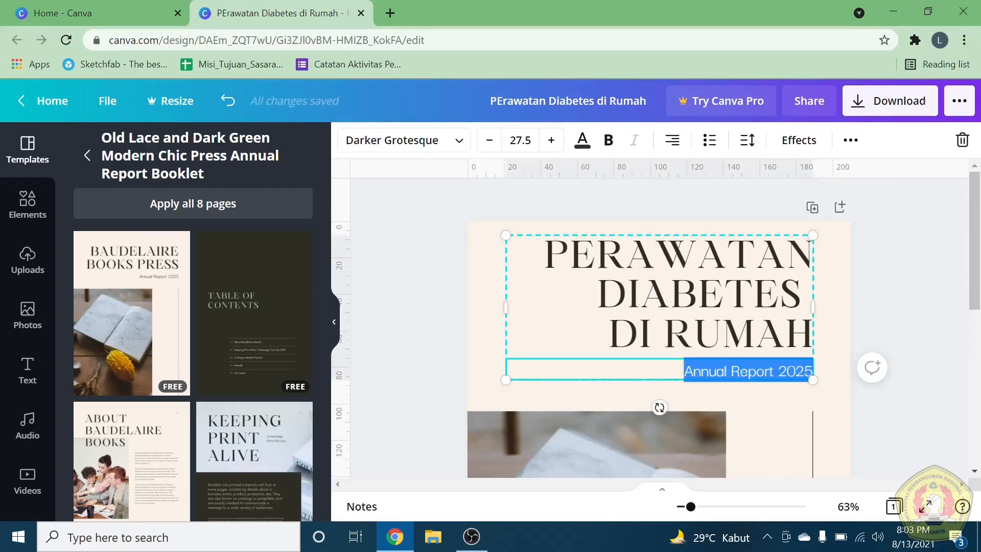
pyautogui.press('BackSpace')
pyautogui.write('Ns. Laksi')
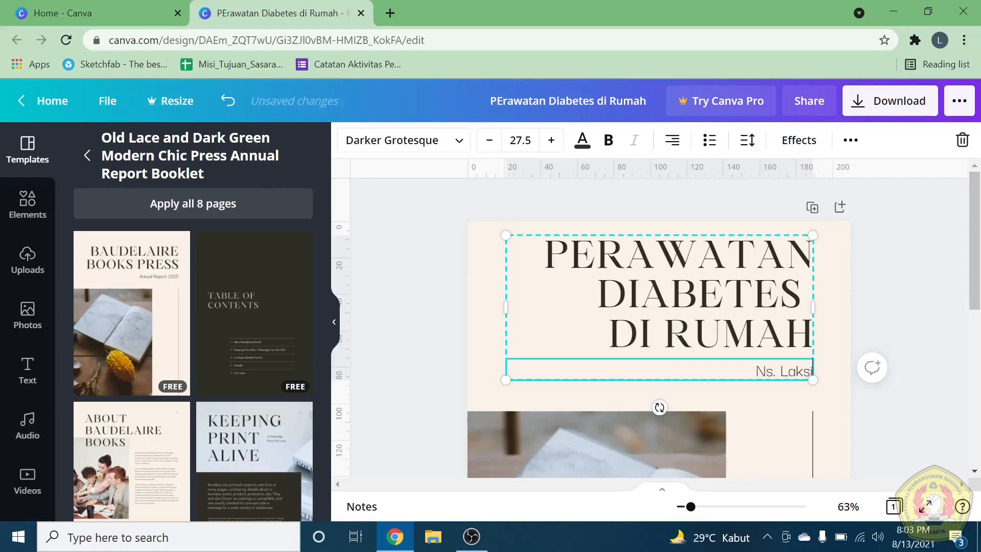
pyautogui.write('ta Barbara')
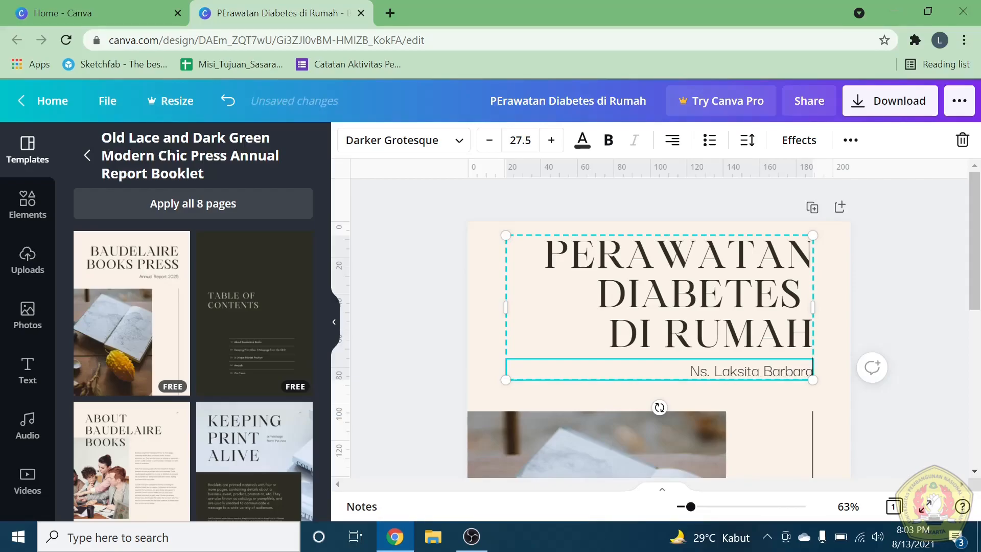
pyautogui.write(', MN')
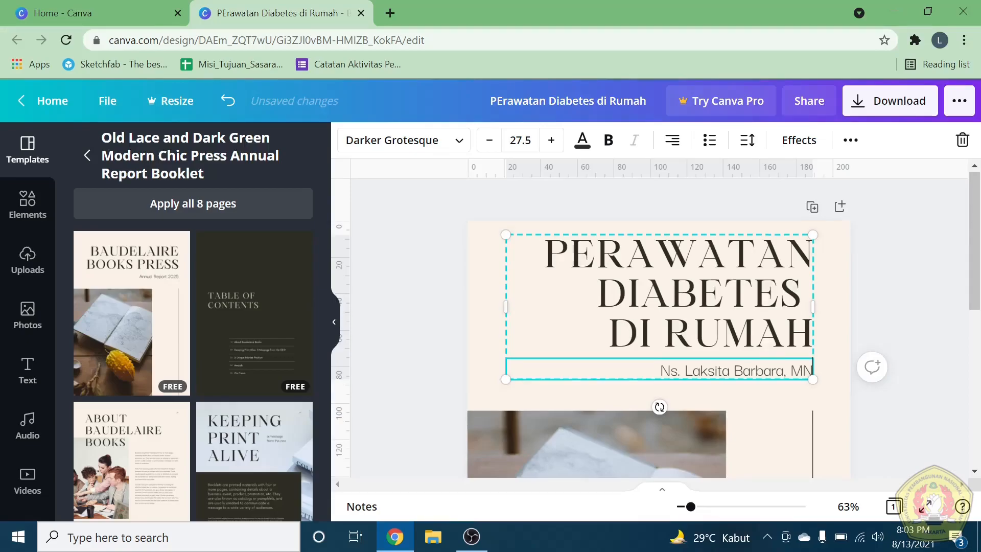
pyautogui.scroll(-4, 784, 377)
pyautogui.click(676, 313)
pyautogui.scroll(-2, 675, 312)
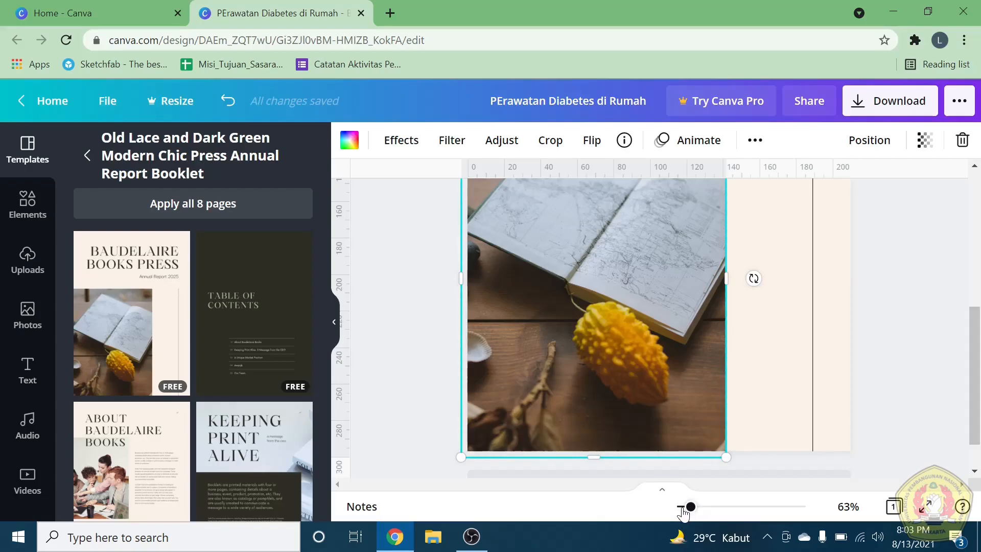
# Remove the open-book photo from the cover's photo frame
pyautogui.click(682, 508)
pyautogui.scroll(2, 707, 328)
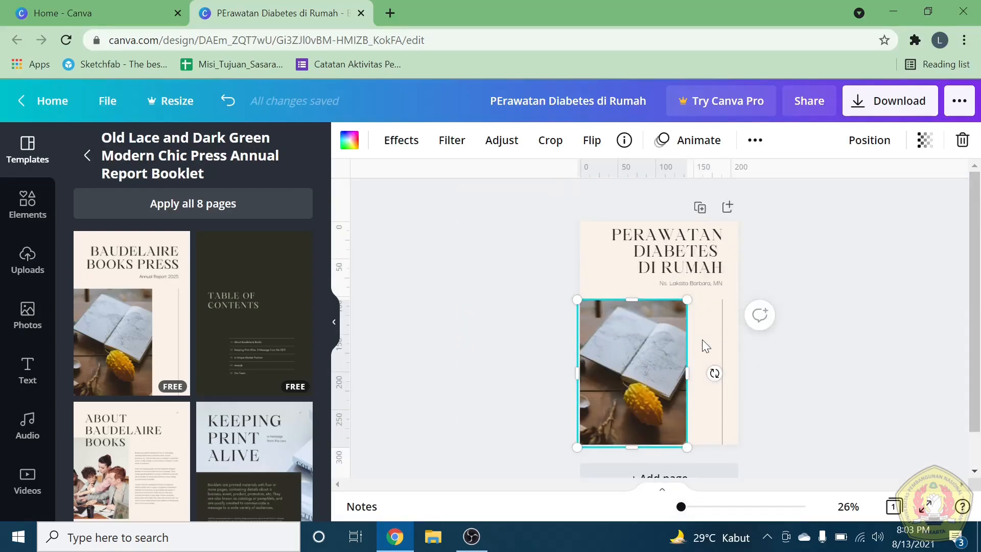
pyautogui.click(589, 280)
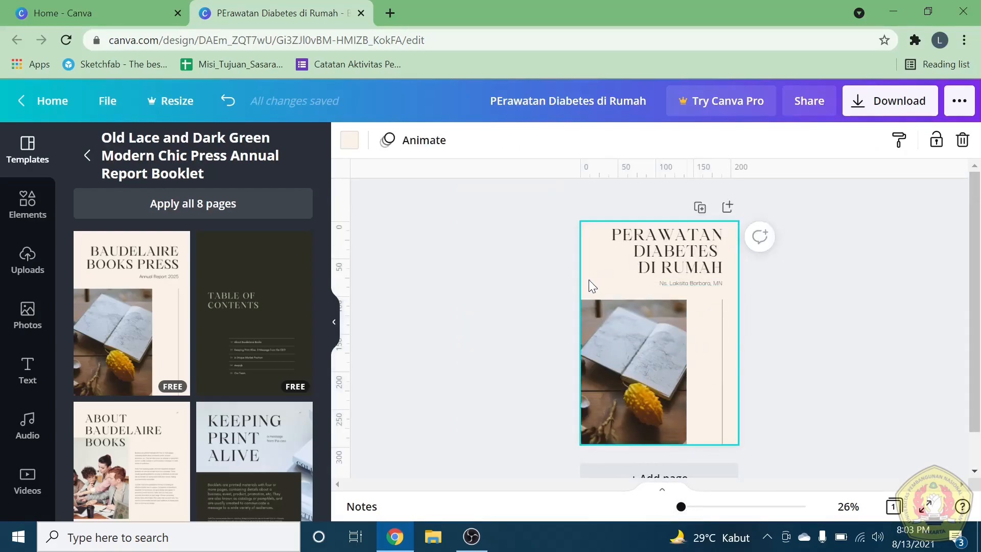
pyautogui.click(609, 350)
pyautogui.press('Delete')
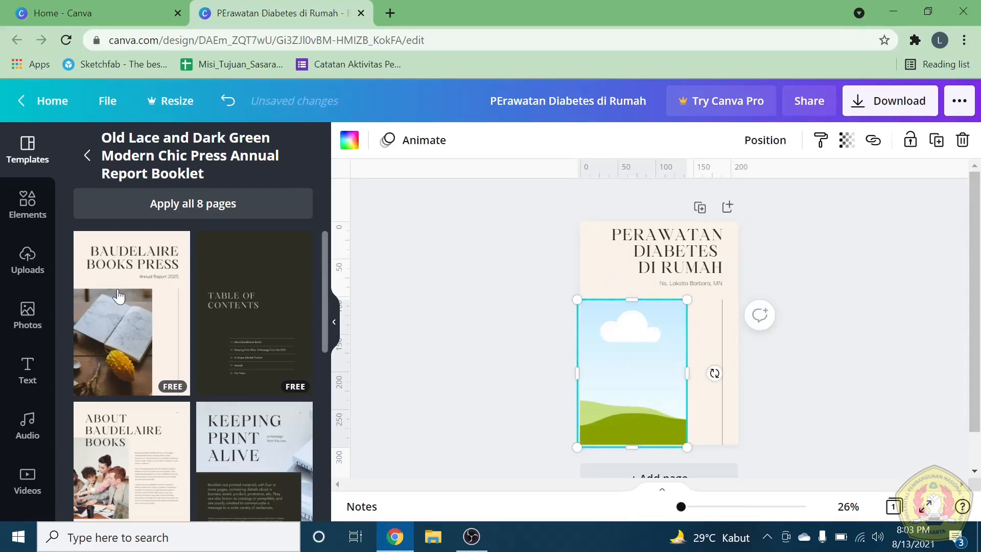
# Search stock photos for 'diabe', try a glucose-meter photo, then delete it
pyautogui.click(29, 313)
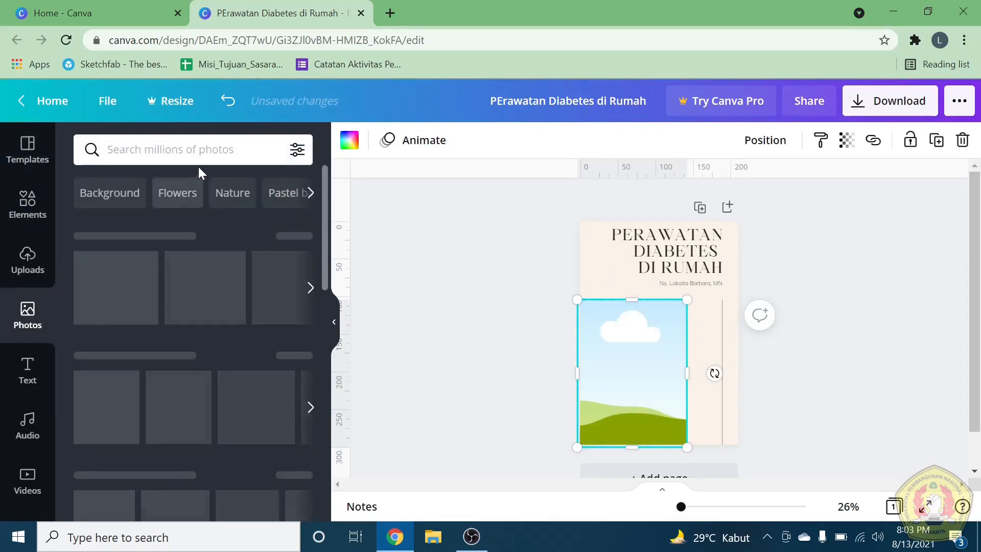
pyautogui.click(193, 150)
pyautogui.write('diabetes')
pyautogui.press('Return')
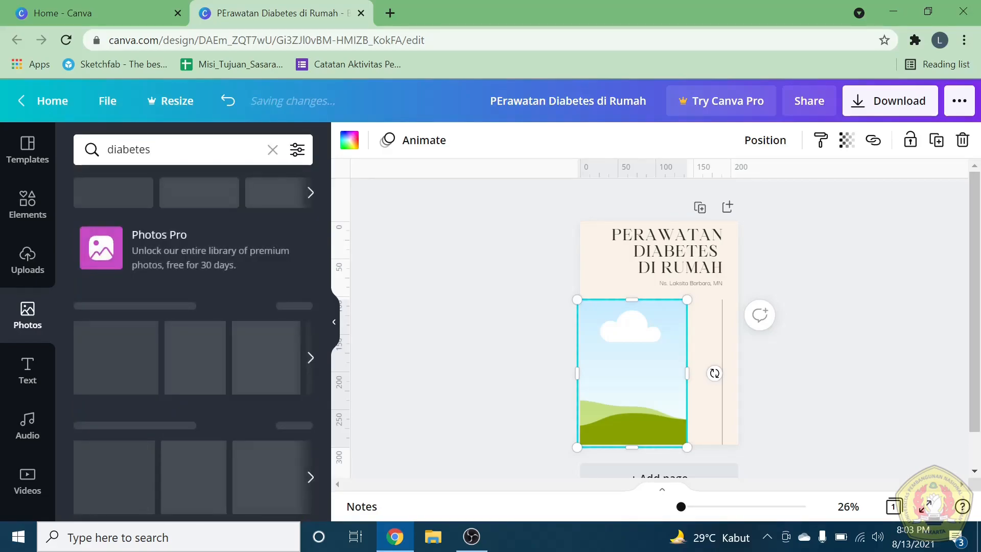
pyautogui.scroll(-4, 208, 349)
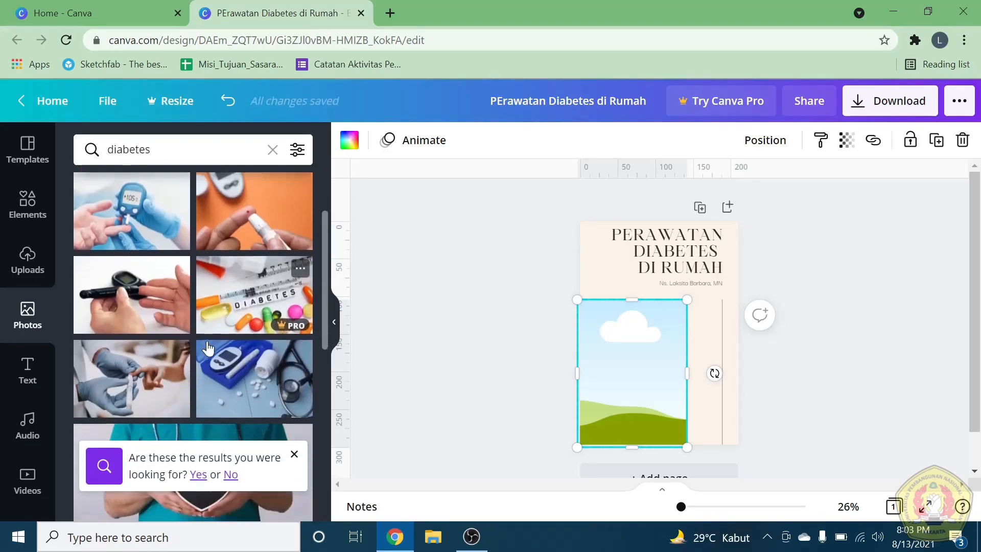
pyautogui.scroll(1, 195, 394)
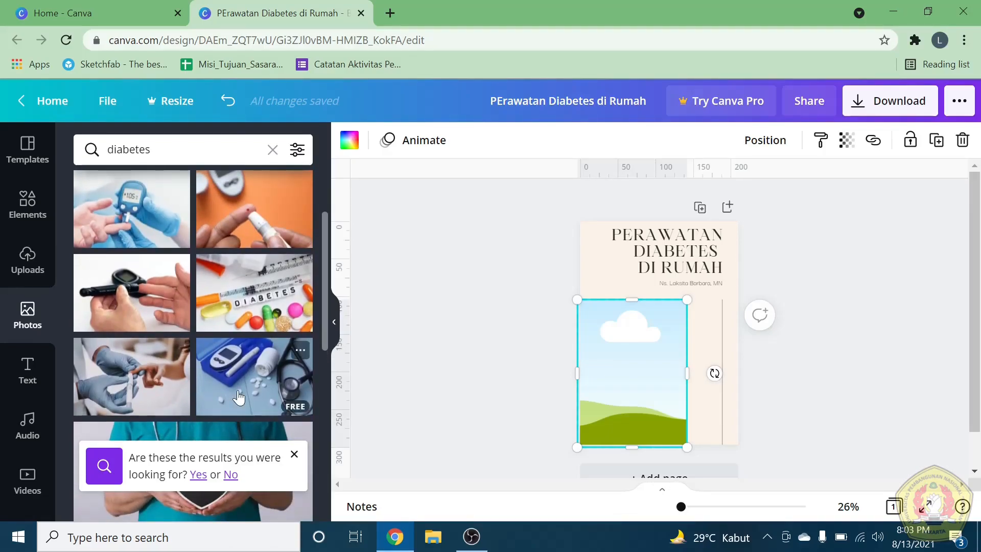
pyautogui.click(294, 455)
pyautogui.scroll(1, 191, 299)
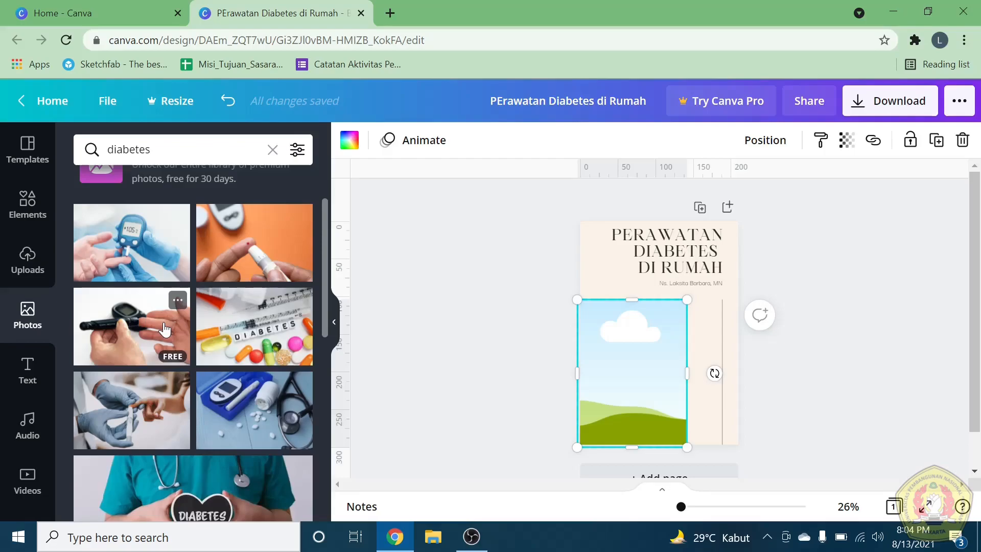
pyautogui.scroll(-1, 164, 330)
pyautogui.scroll(2, 148, 307)
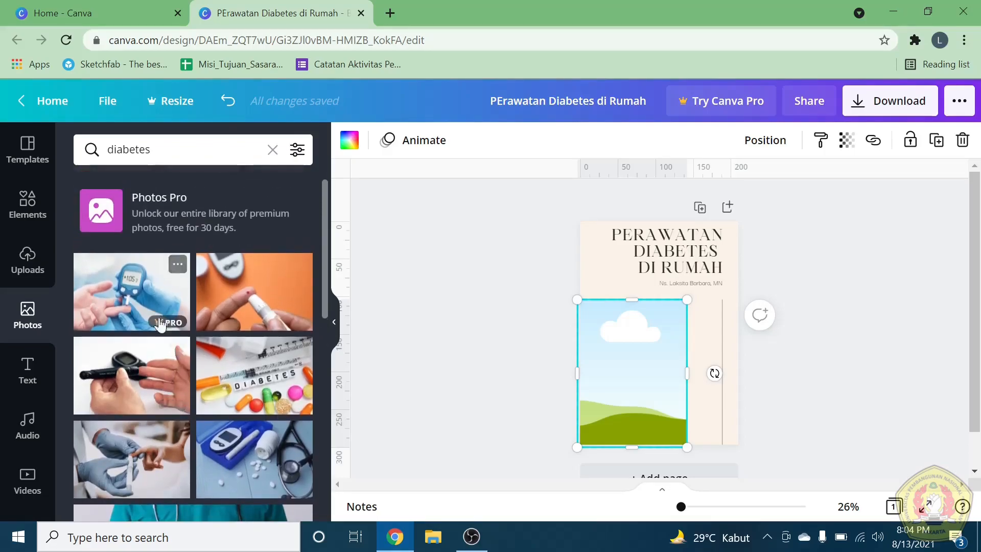
pyautogui.click(140, 297)
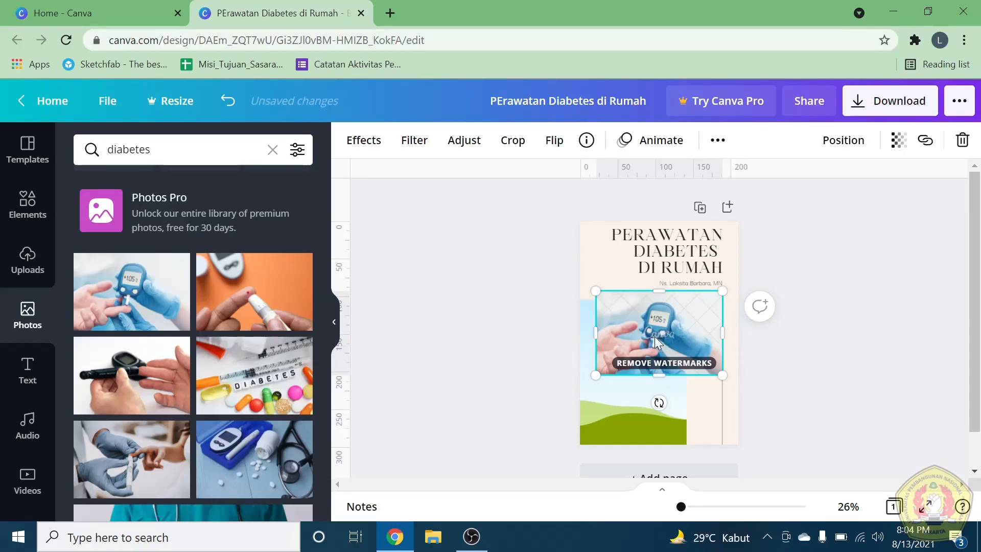
pyautogui.click(705, 415)
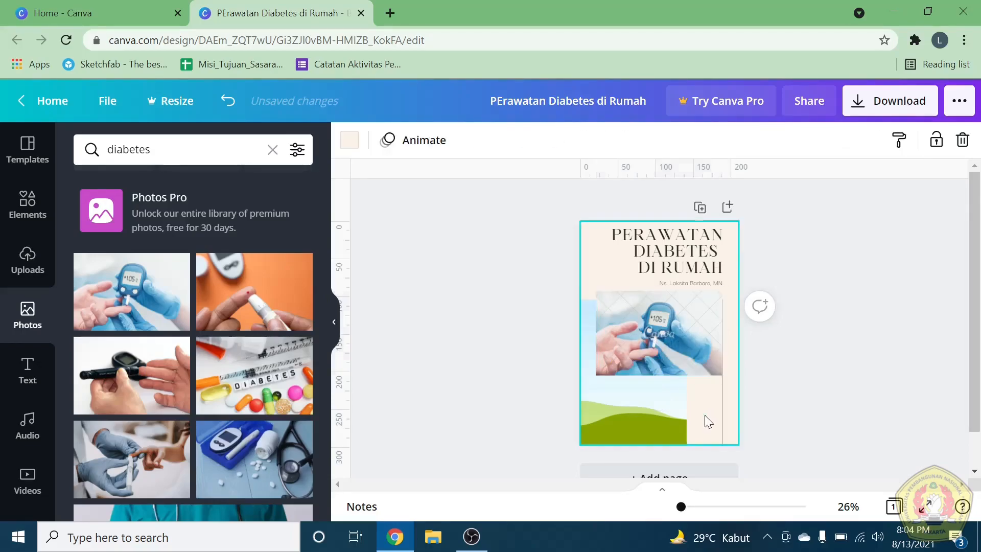
pyautogui.click(697, 348)
pyautogui.press('Delete')
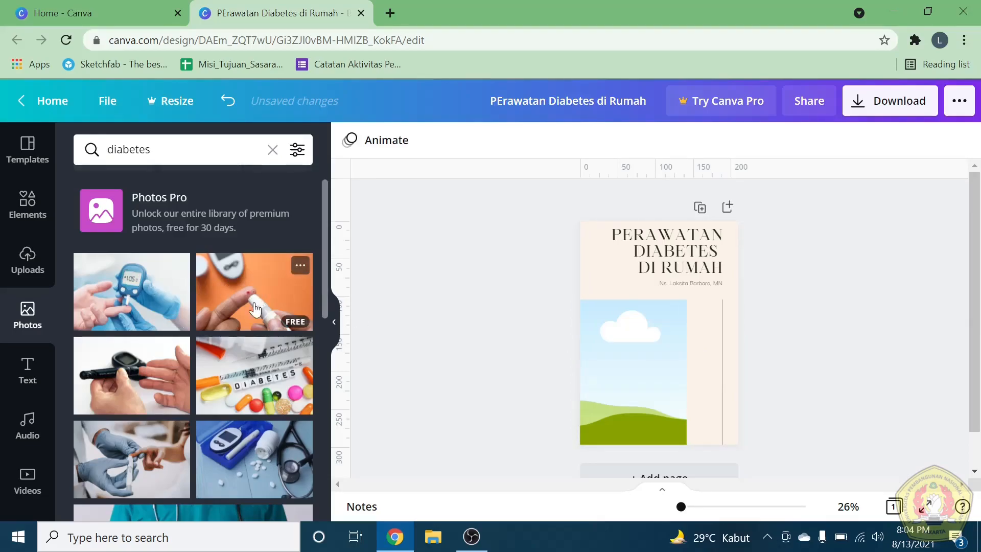
# Fill the empty cover frame with the glucose meter, apple and pink dumbbells photo
pyautogui.scroll(-3, 261, 307)
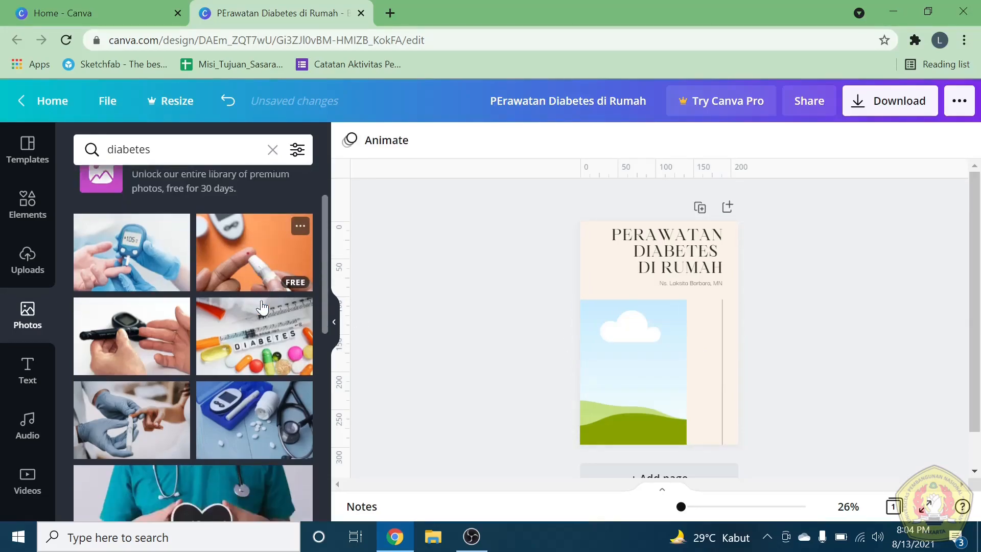
pyautogui.scroll(-1, 266, 379)
pyautogui.scroll(-1, 263, 373)
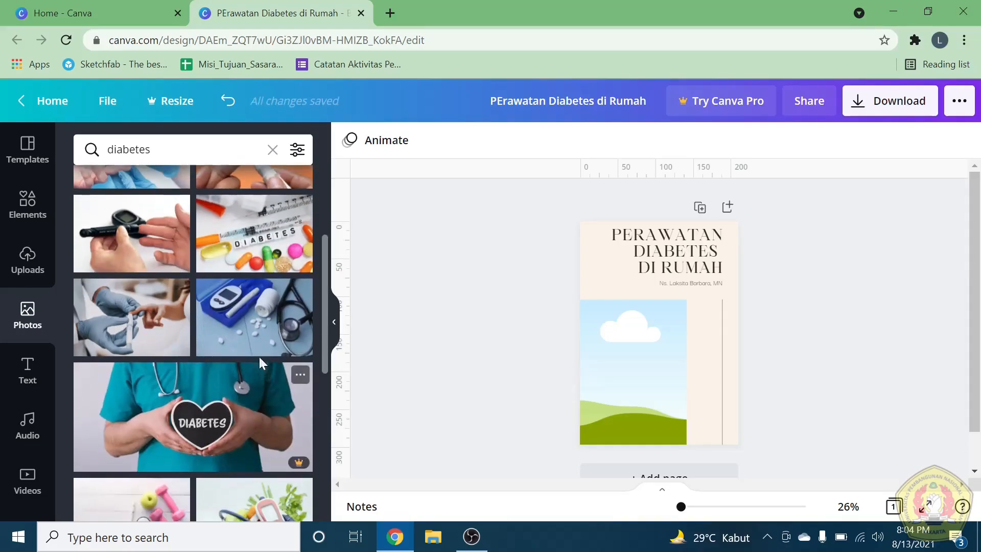
pyautogui.scroll(-2, 254, 325)
pyautogui.scroll(-1, 252, 325)
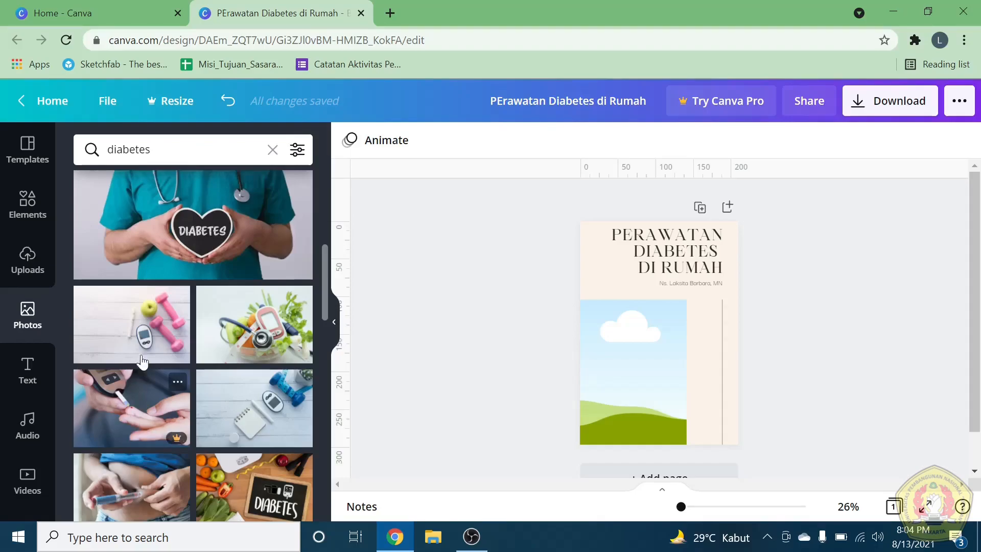
pyautogui.click(139, 329)
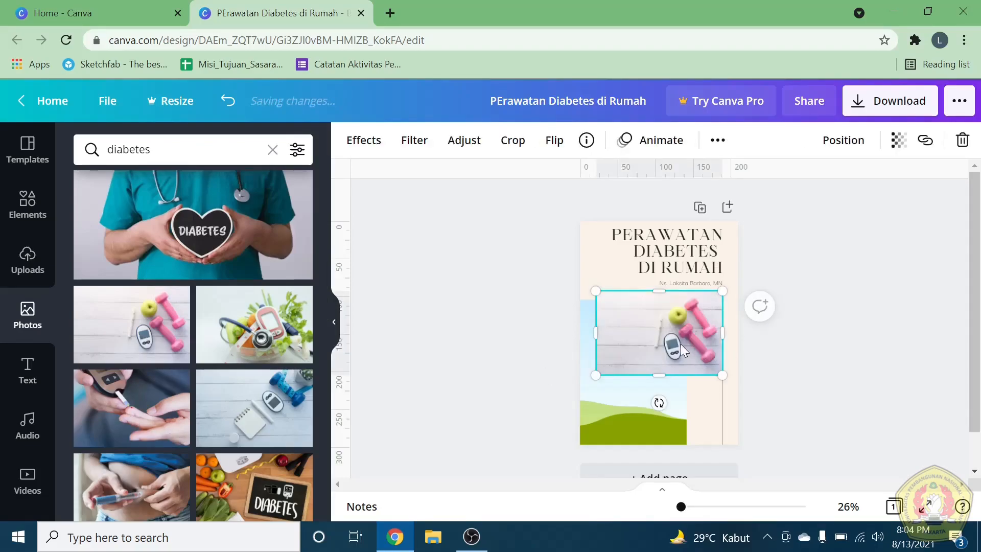
pyautogui.moveTo(680, 345); pyautogui.dragTo(663, 370)
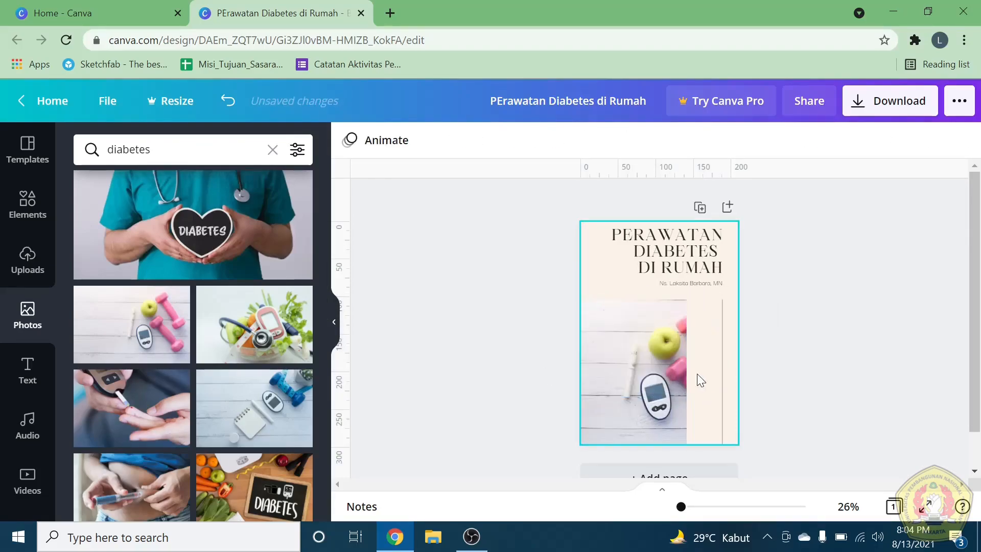
pyautogui.click(704, 376)
pyautogui.scroll(-1, 704, 375)
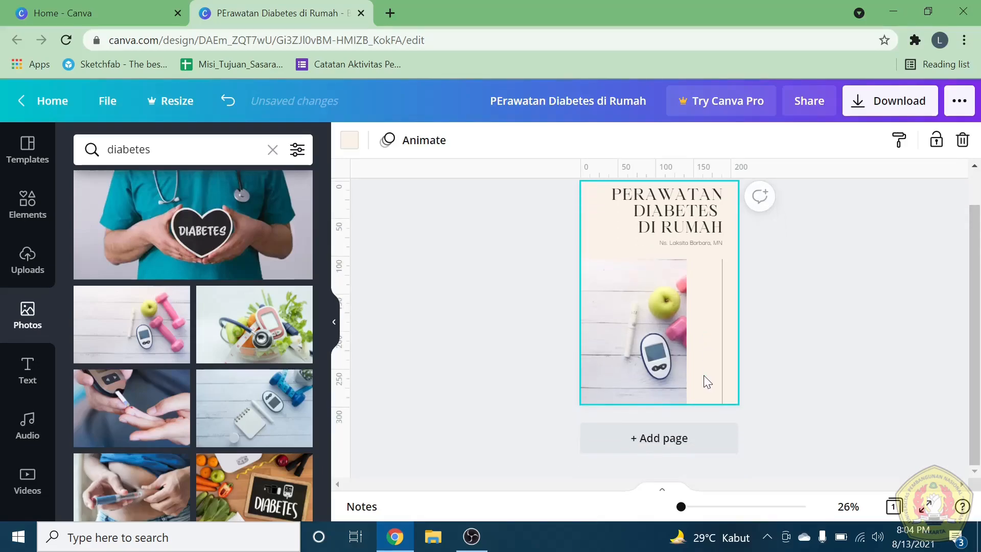
pyautogui.click(35, 159)
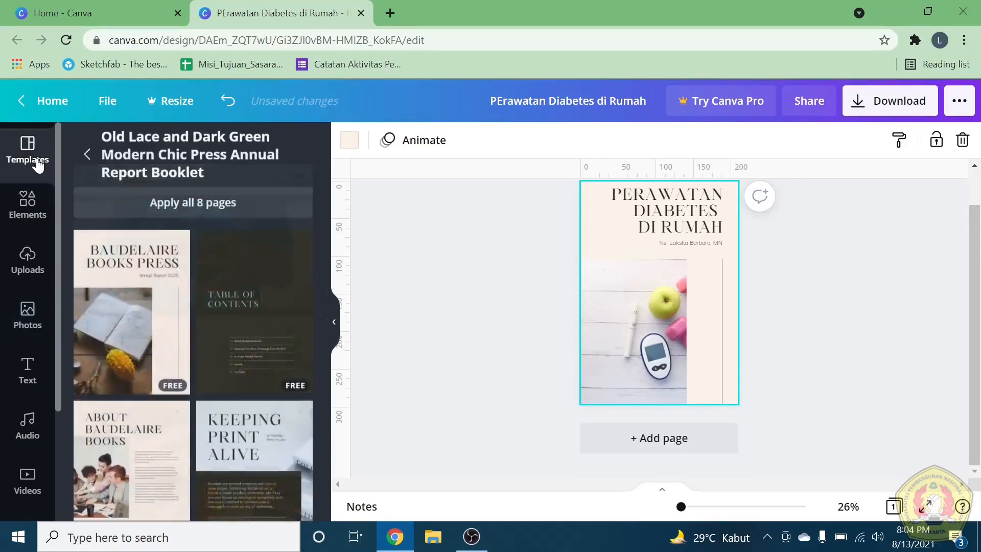
# Add page 2 with the dark Table of Contents layout
pyautogui.click(656, 438)
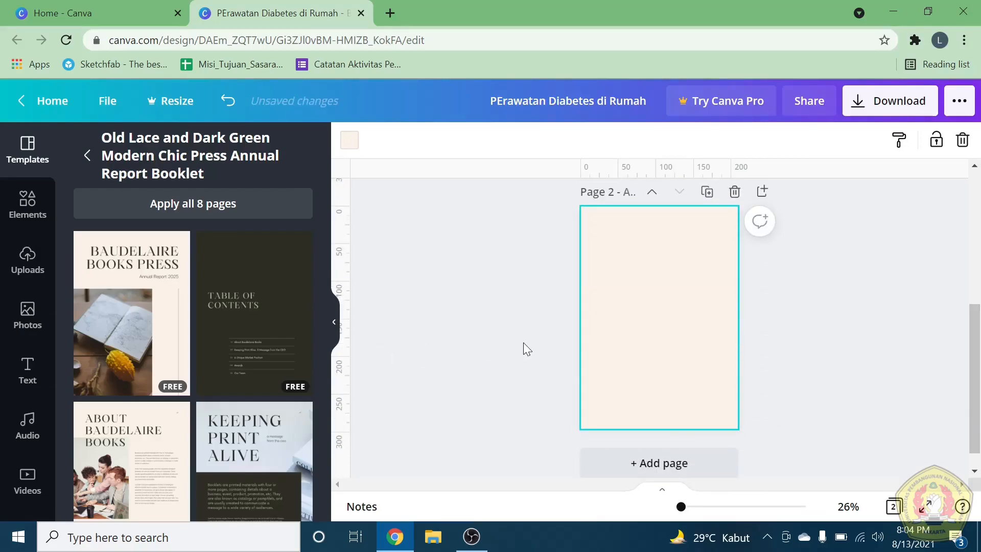
pyautogui.scroll(3, 563, 384)
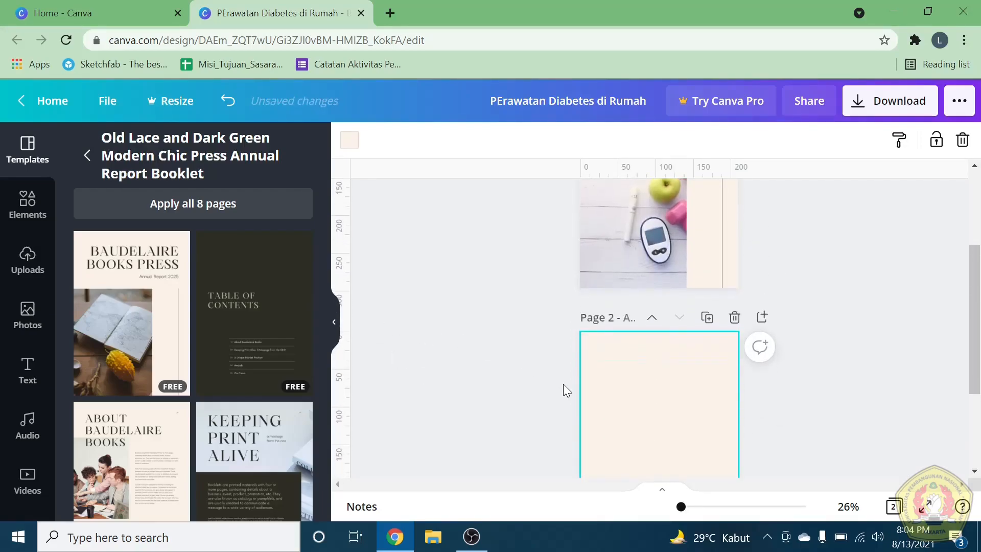
pyautogui.scroll(-3, 563, 385)
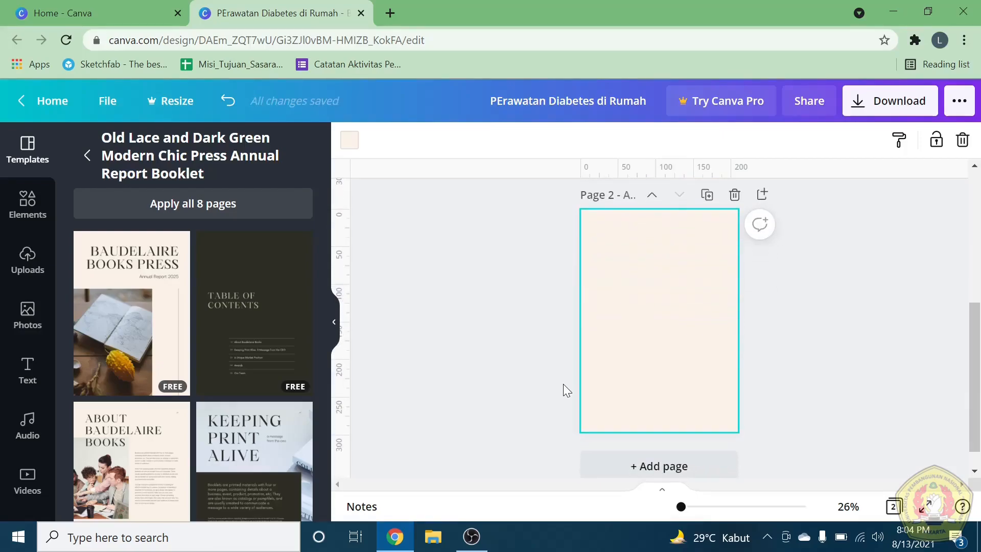
pyautogui.click(227, 338)
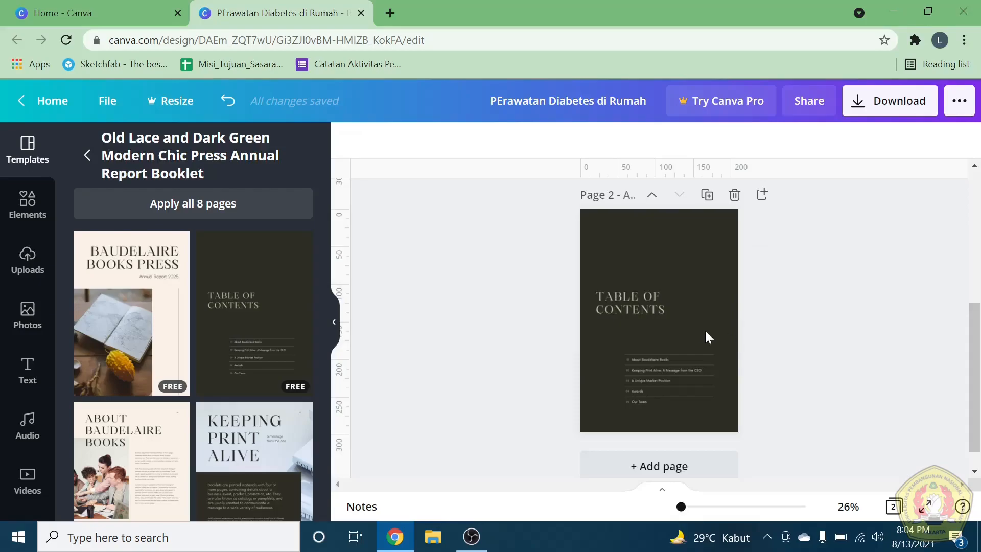
pyautogui.scroll(-1, 690, 329)
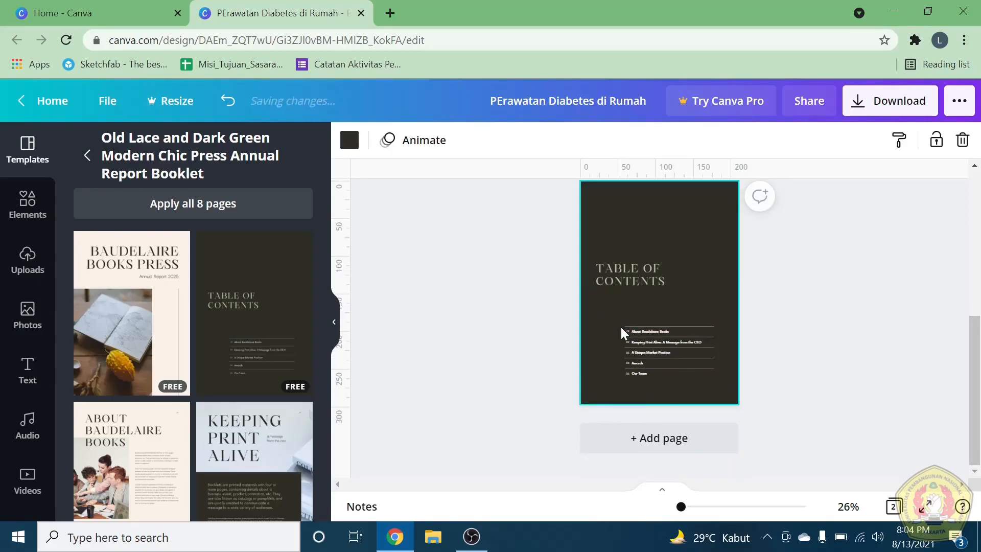
# Add page 3 with the A Unique Market Position line-chart layout
pyautogui.click(650, 438)
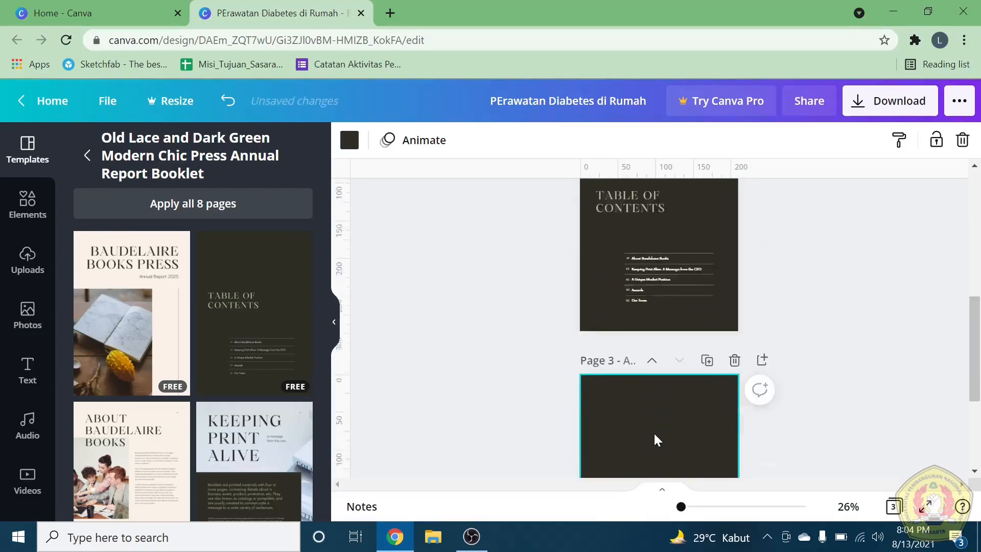
pyautogui.scroll(-3, 193, 332)
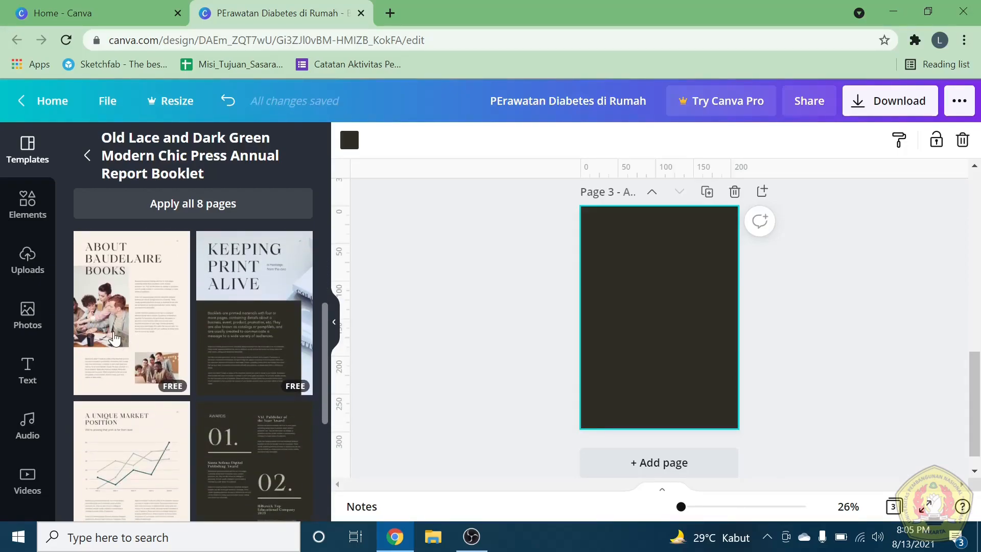
pyautogui.click(109, 457)
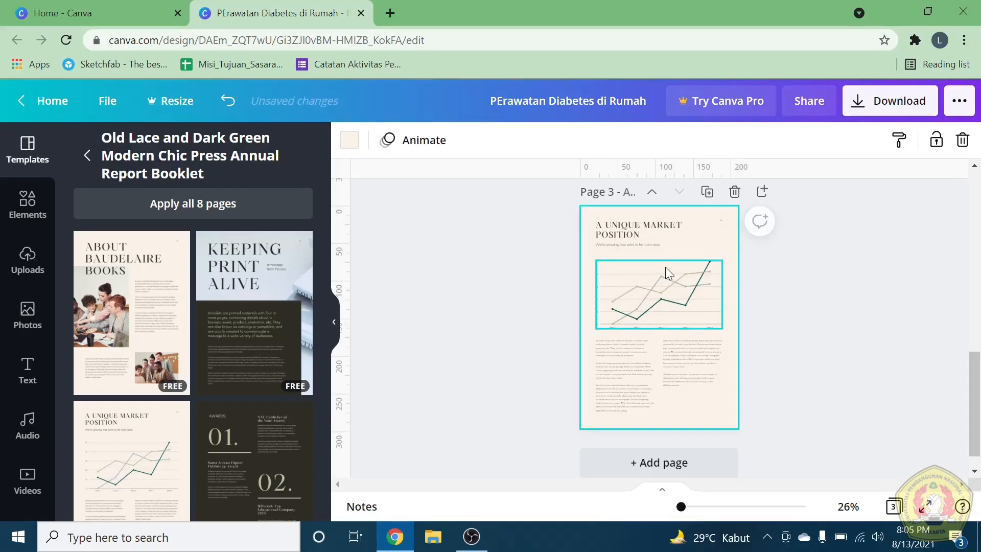
# Zoom to 79% and retitle page 3 'CEK GULA DARAH SENDIRI'
pyautogui.scroll(5, 644, 271)
pyautogui.scroll(-3, 644, 271)
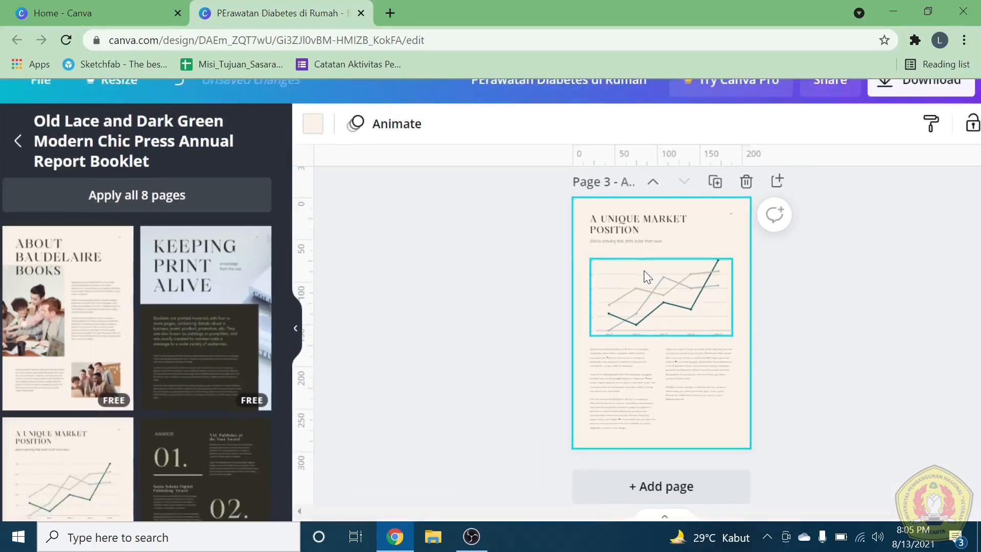
pyautogui.scroll(-2, 689, 430)
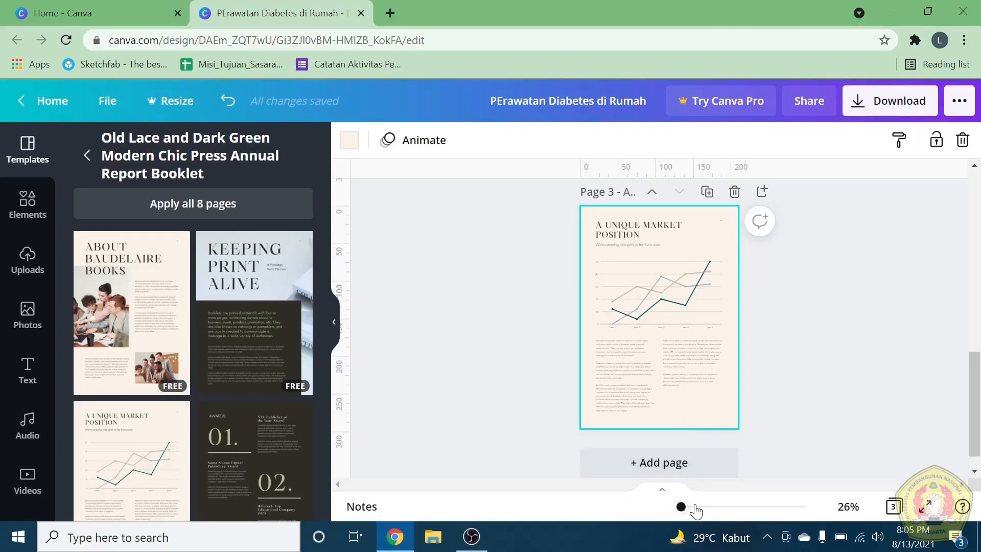
pyautogui.moveTo(685, 506); pyautogui.dragTo(695, 506)
pyautogui.scroll(6, 642, 360)
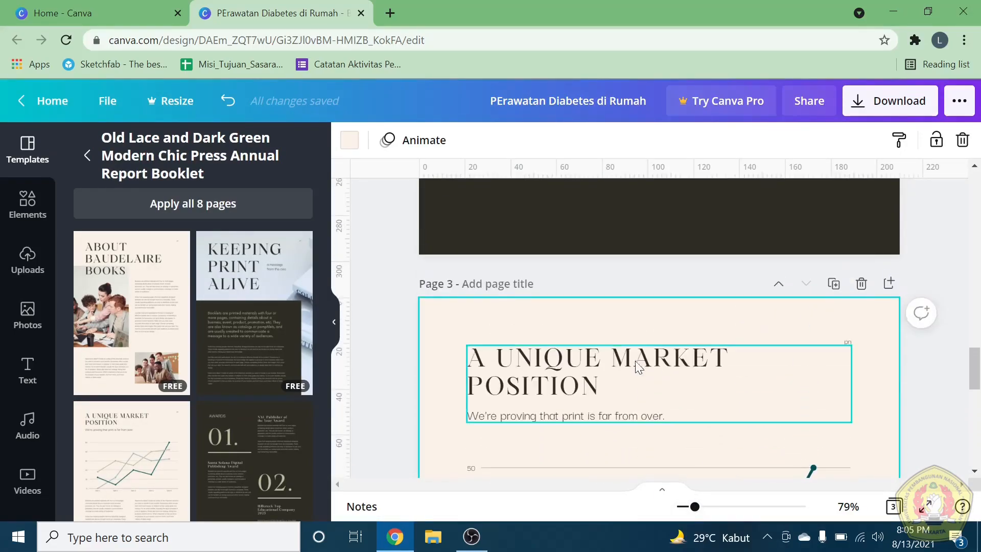
pyautogui.doubleClick(601, 359)
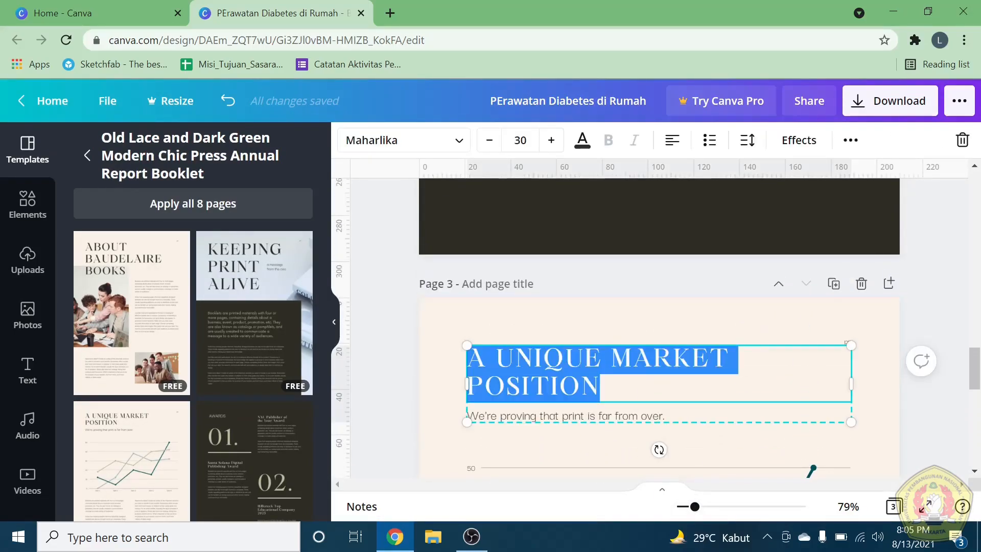
pyautogui.write('CEK ')
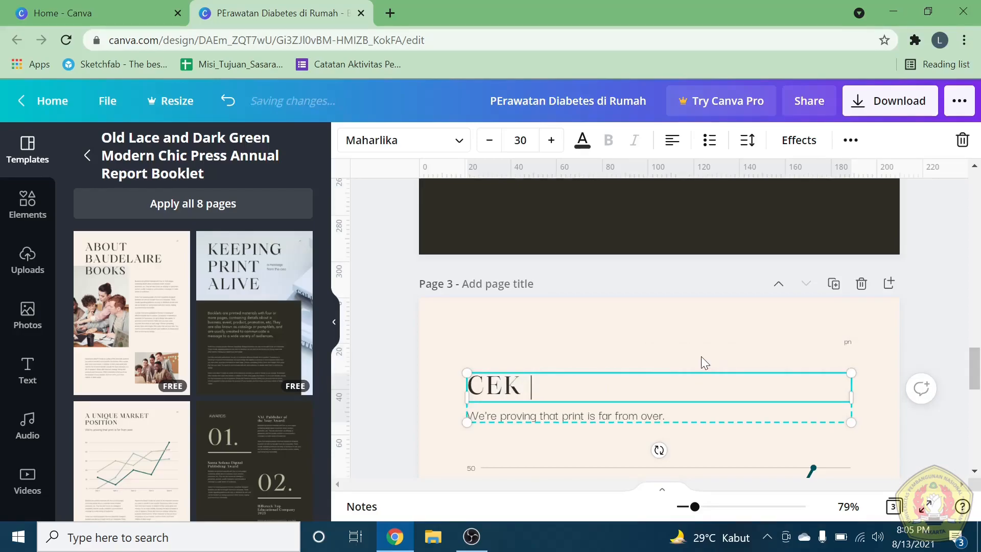
pyautogui.write('GULA DARA')
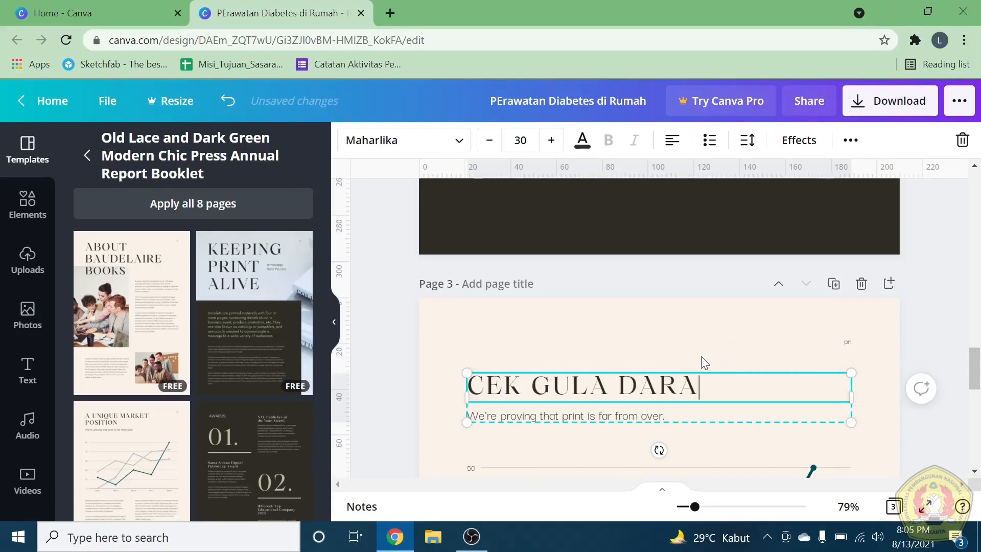
pyautogui.write('H SENDIRI')
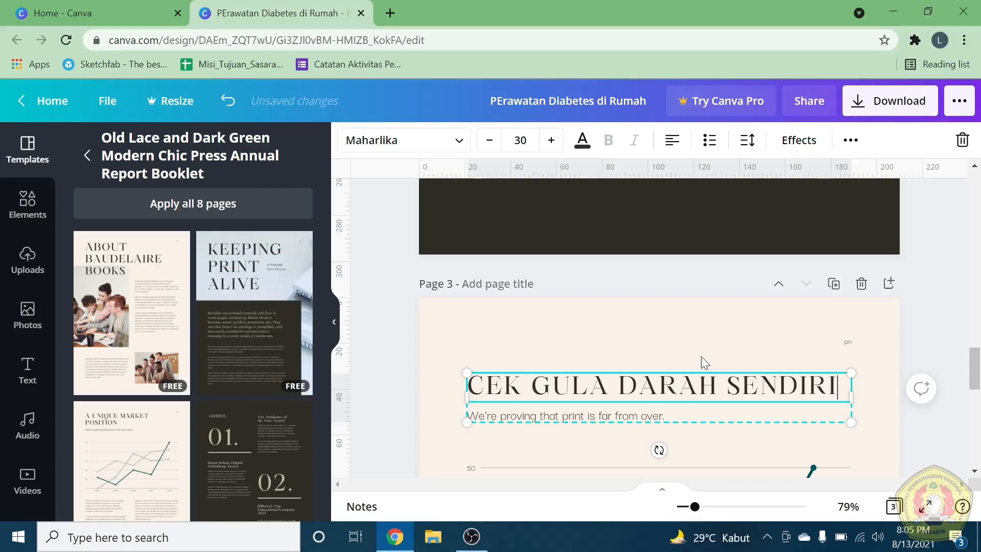
# Change page 3's subtitle to 'periksa gula darah anda di rumah dengan alat gluco stick'
pyautogui.click(683, 413)
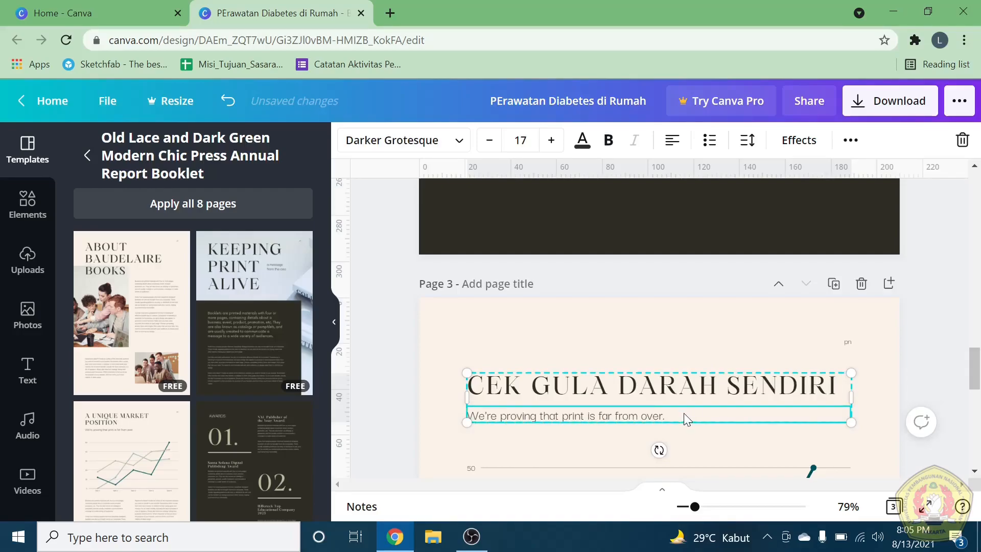
pyautogui.click(684, 413)
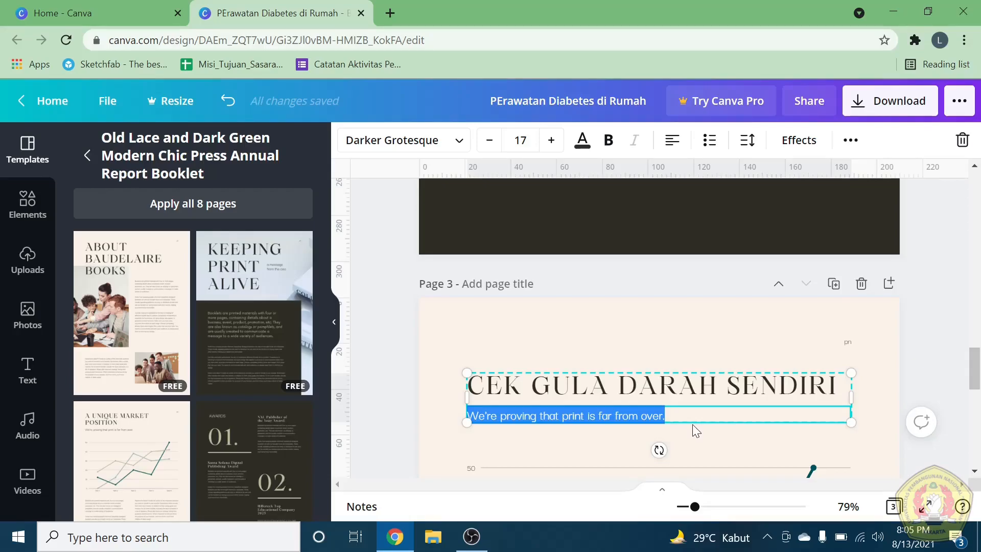
pyautogui.write('beri')
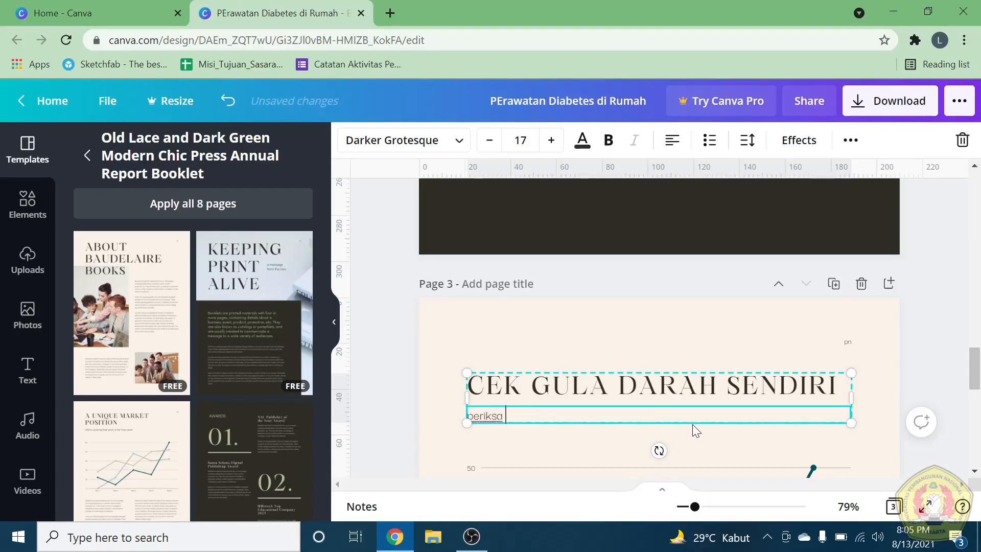
pyautogui.write('ksa gula darah and')
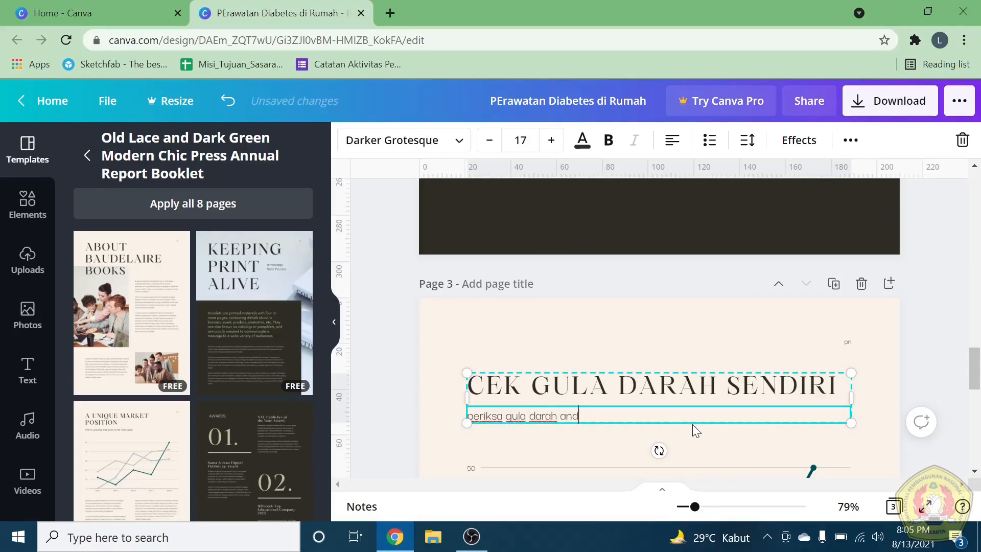
pyautogui.write('a di rumah deng')
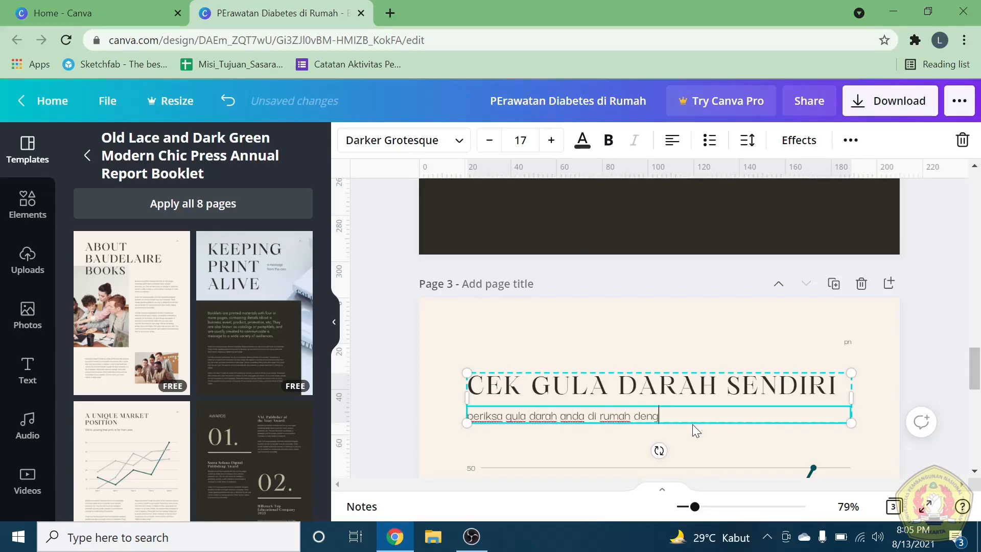
pyautogui.write('an alat')
pyautogui.write('gluco stik')
pyautogui.press('BackSpace')
pyautogui.write('ck')
# Delete the subtitle text box from the heading group
pyautogui.click(676, 343)
pyautogui.scroll(-3, 676, 343)
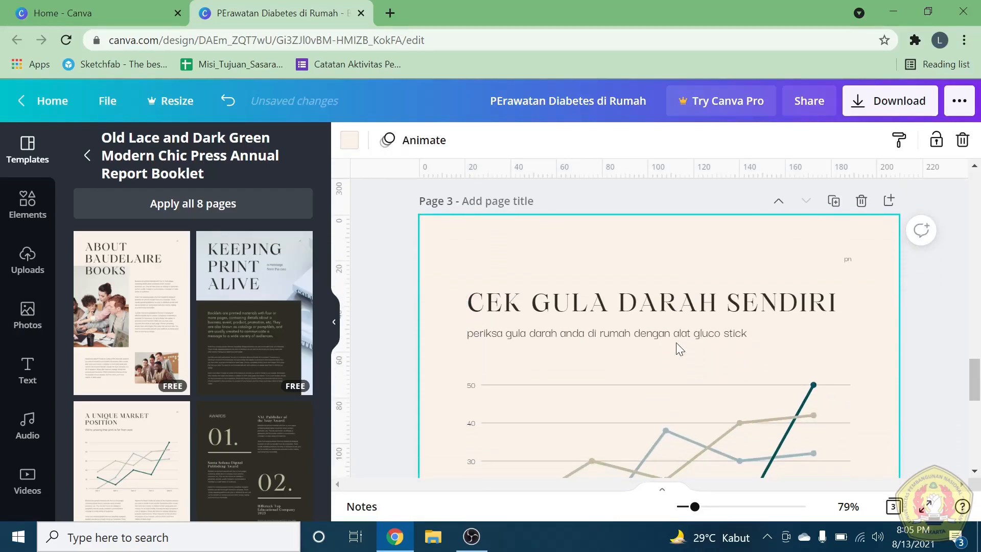
pyautogui.click(588, 310)
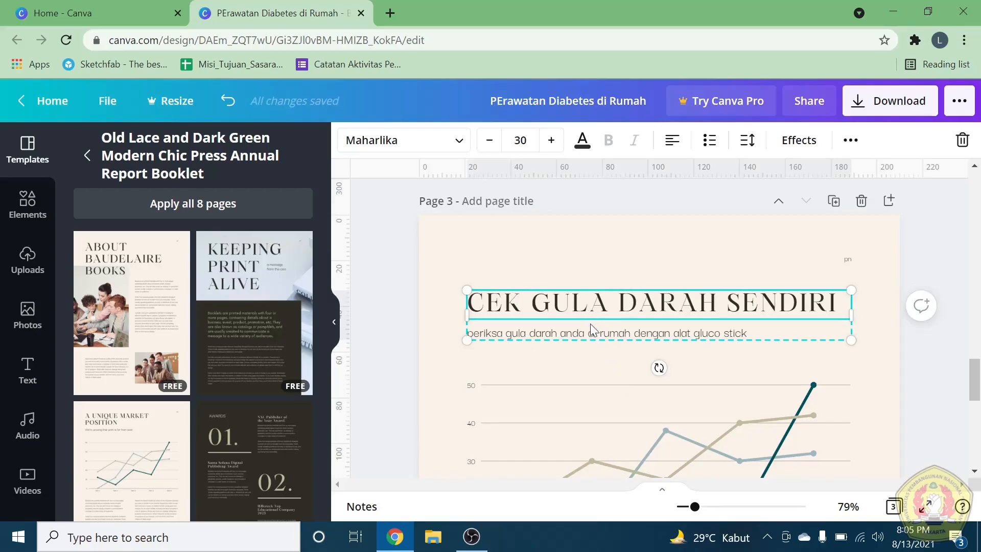
pyautogui.click(590, 331)
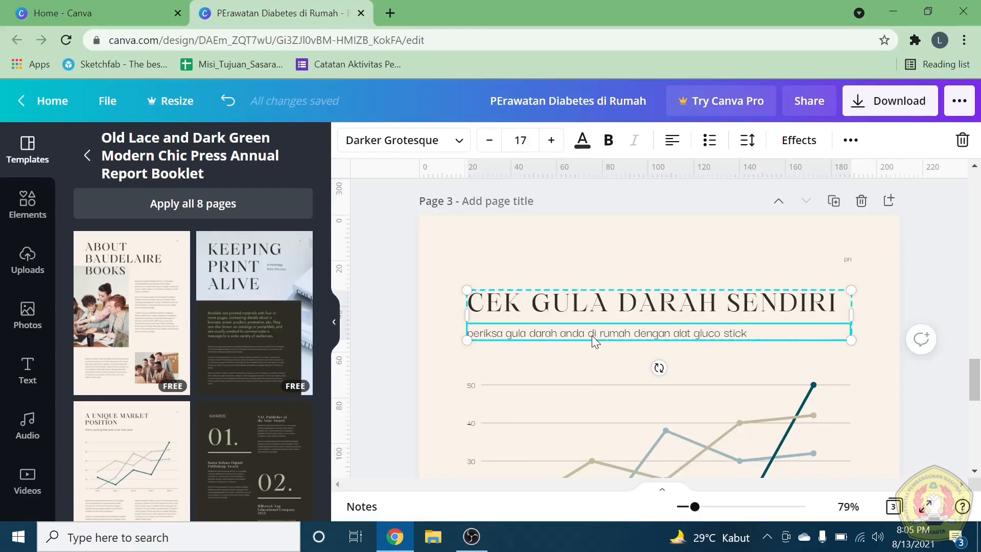
pyautogui.press('Delete')
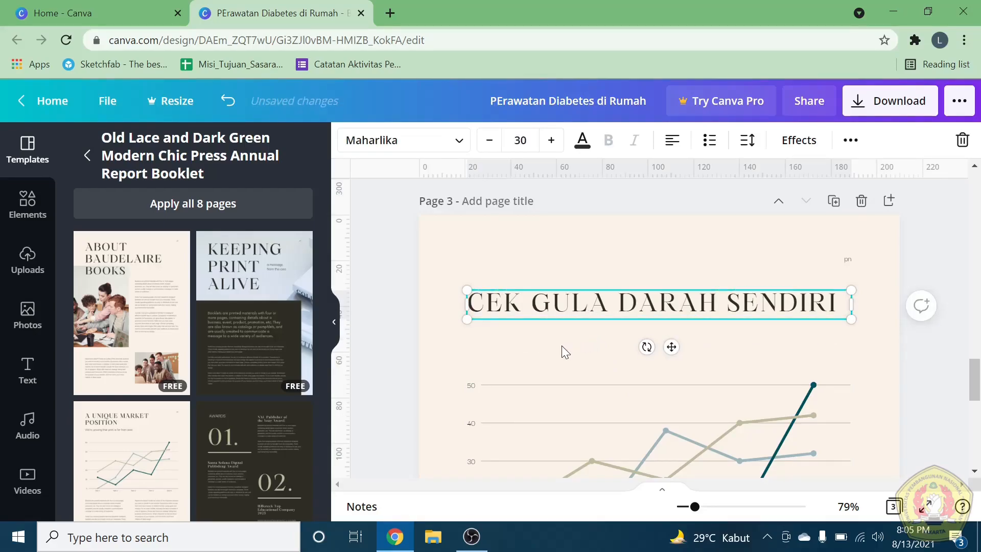
pyautogui.click(562, 345)
# Zoom out to 44%, scroll to page 3 and open the line chart's data
pyautogui.scroll(-3, 562, 345)
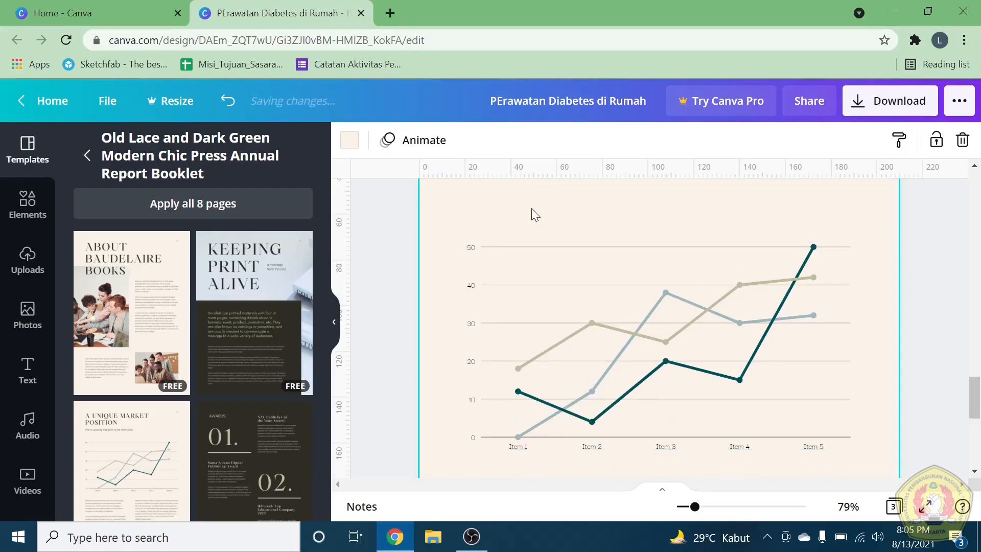
pyautogui.scroll(3, 533, 208)
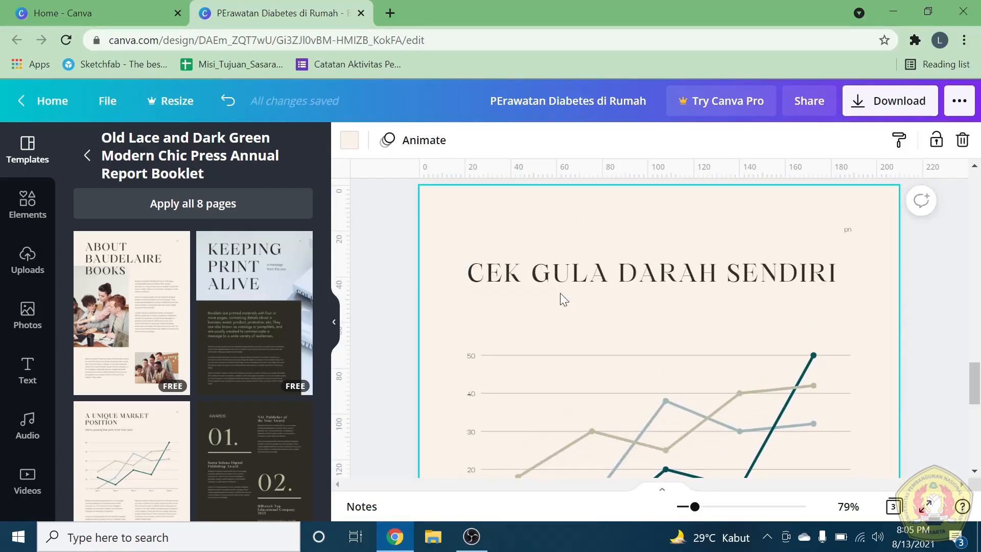
pyautogui.click(685, 507)
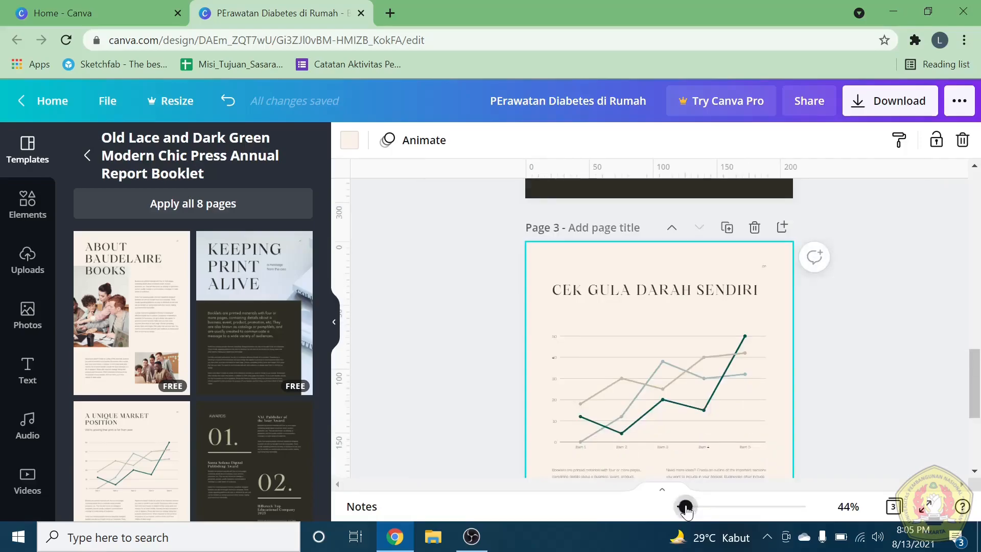
pyautogui.scroll(3, 660, 353)
pyautogui.scroll(2, 660, 353)
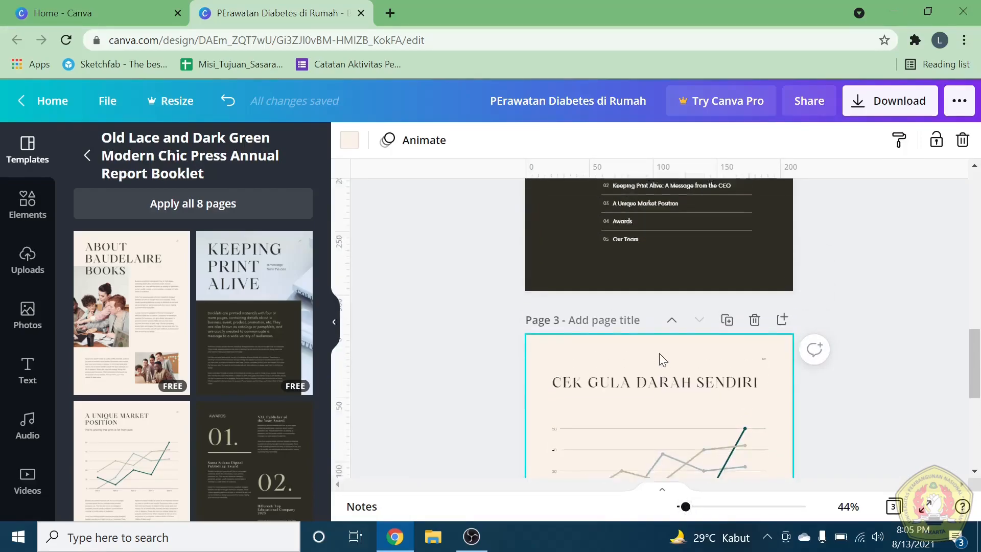
pyautogui.scroll(-1, 659, 355)
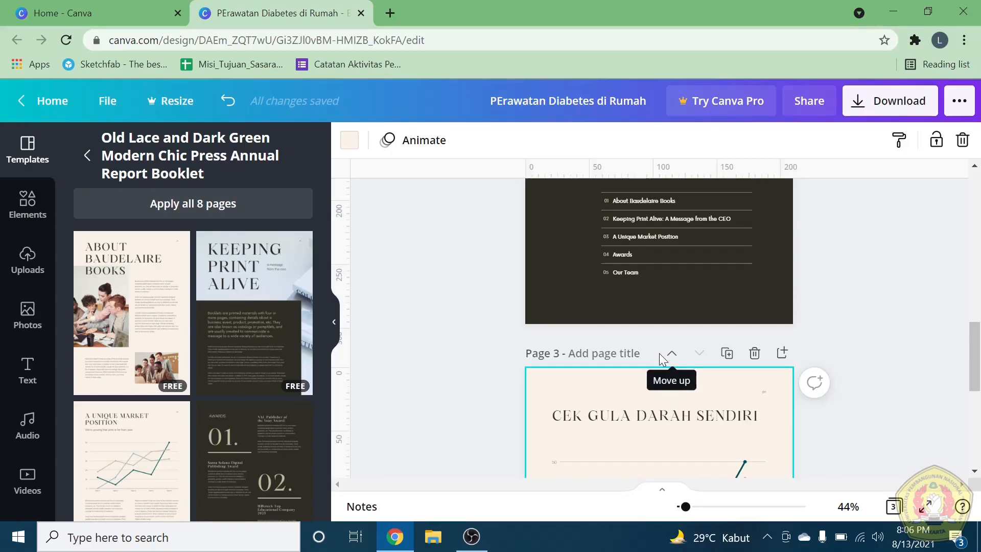
pyautogui.scroll(-1, 659, 354)
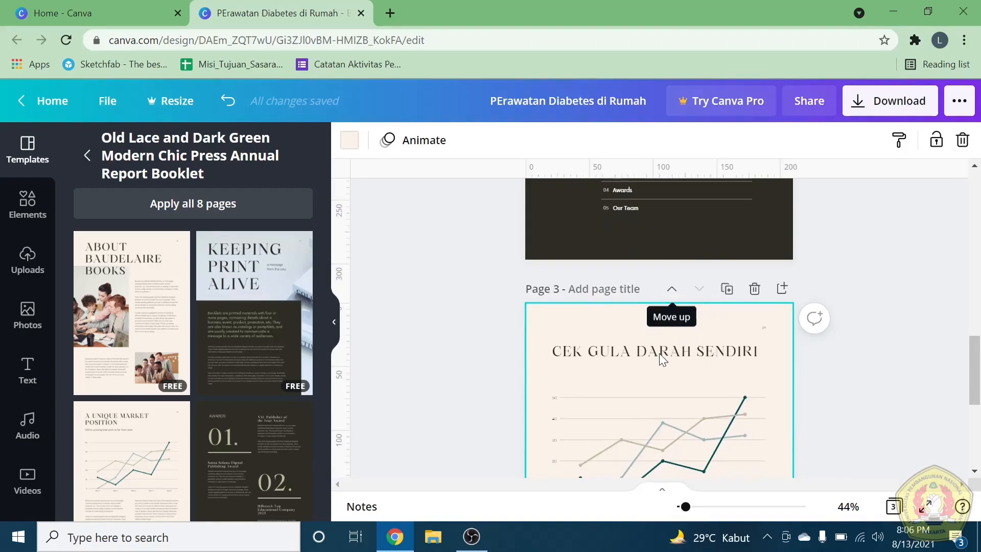
pyautogui.scroll(5, 660, 354)
pyautogui.scroll(5, 659, 358)
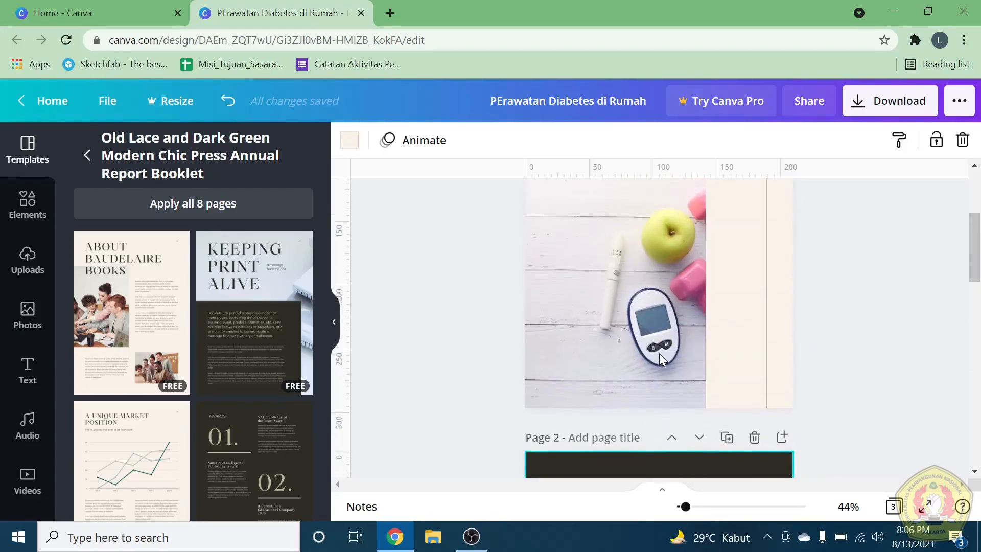
pyautogui.scroll(-8, 672, 319)
pyautogui.scroll(-4, 631, 310)
pyautogui.scroll(1, 630, 309)
pyautogui.scroll(-1, 631, 310)
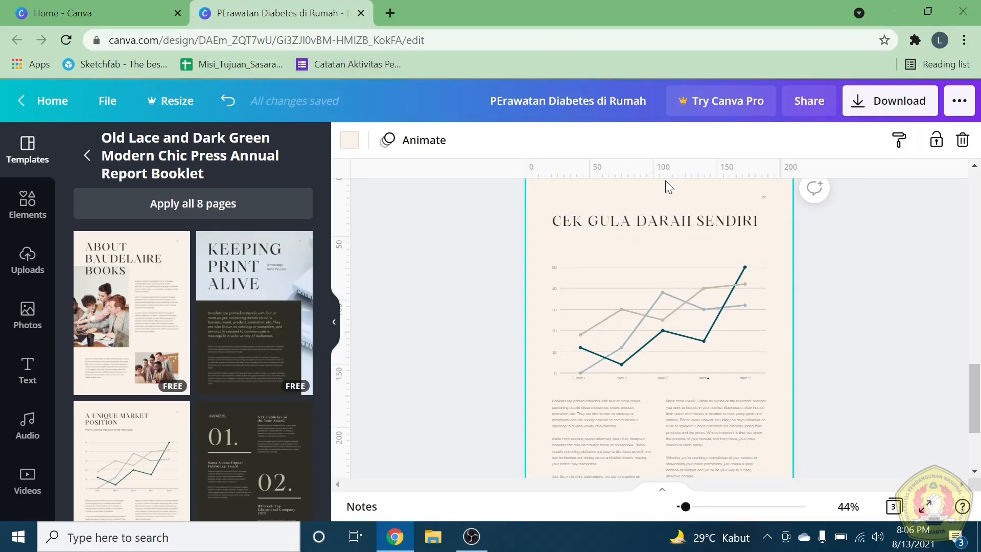
pyautogui.click(615, 284)
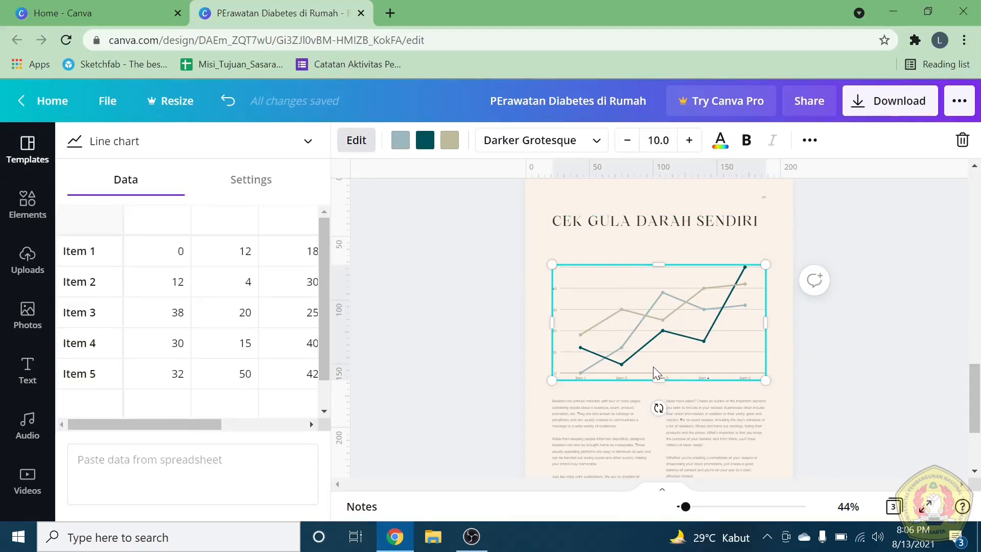
# Delete the line chart from the CEK GULA DARAH SENDIRI page and open a new Chrome tab
pyautogui.press('Delete')
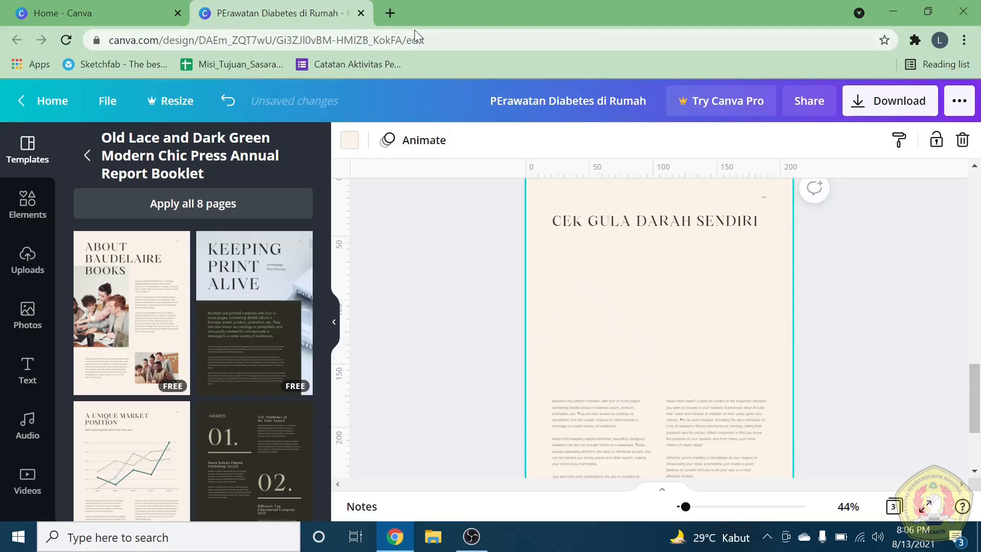
pyautogui.click(392, 18)
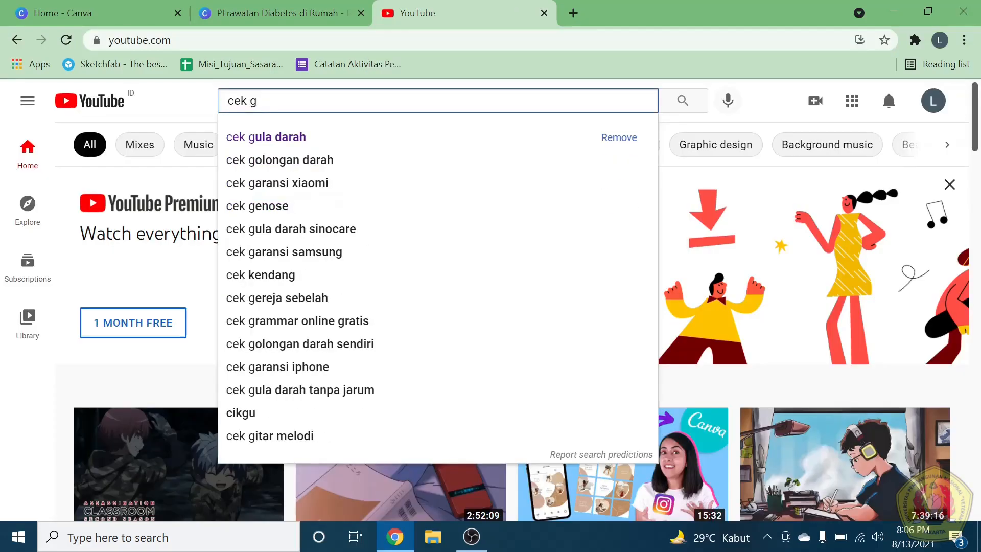
# Search YouTube for 'cek gula darah' and open the Cara Cek Gula Darah Sendiri di Rumah video
pyautogui.press('Down')
pyautogui.press('Return')
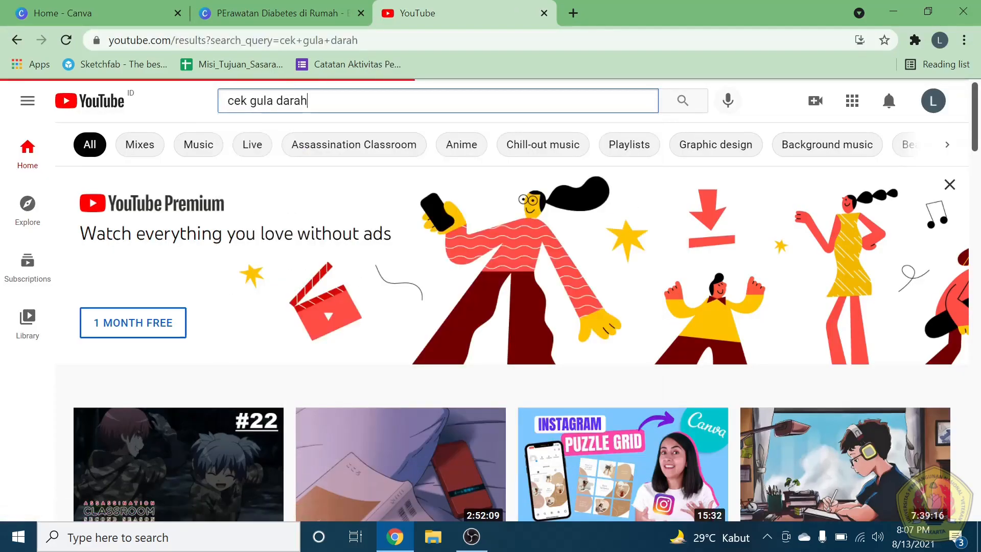
pyautogui.scroll(-9, 344, 279)
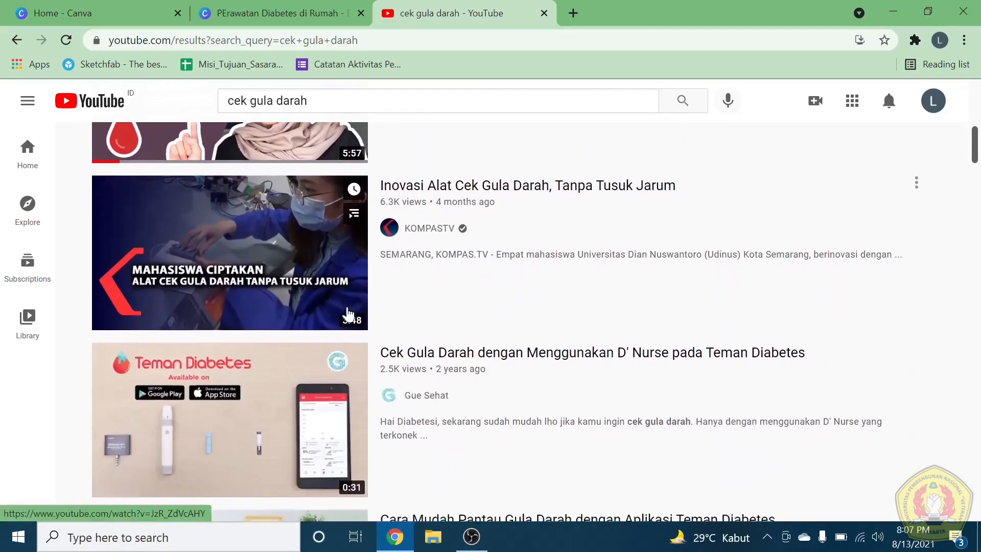
pyautogui.scroll(3, 253, 304)
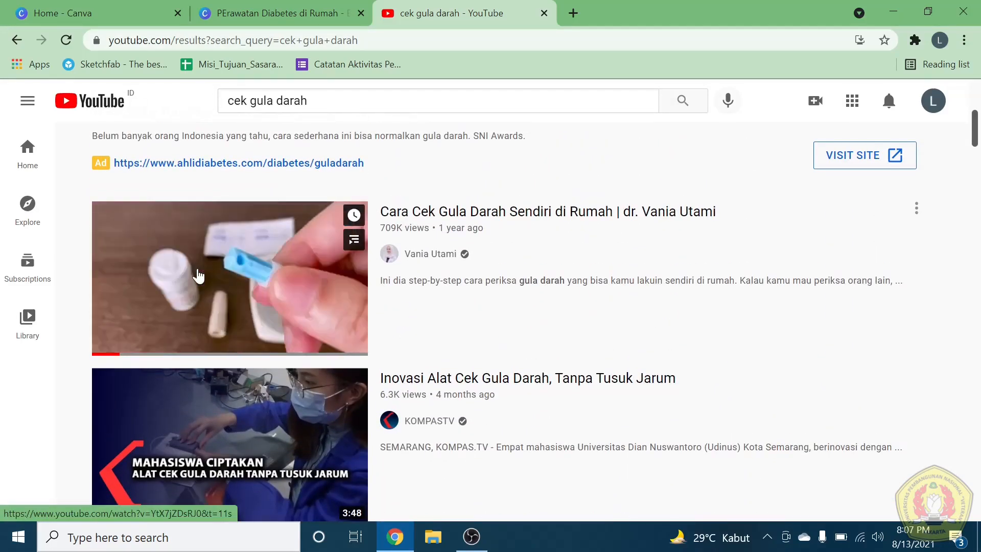
pyautogui.click(198, 275)
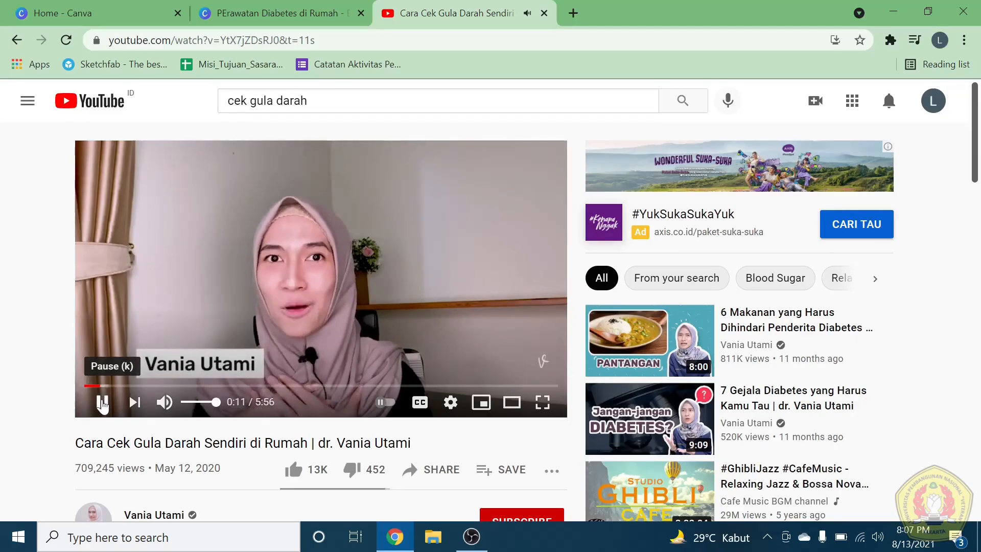
# Pause the video, copy its short share link, and switch back to the Canva booklet
pyautogui.click(102, 404)
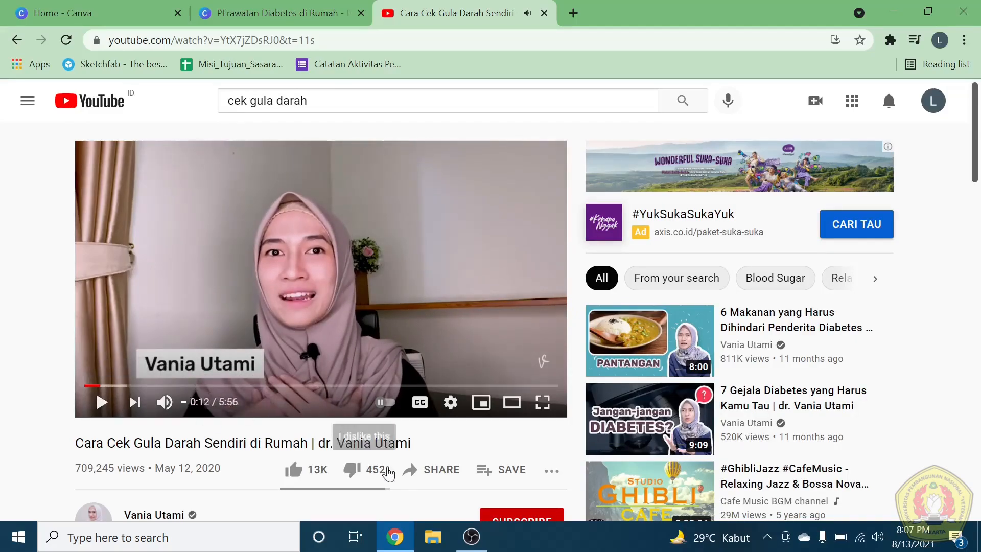
pyautogui.click(423, 472)
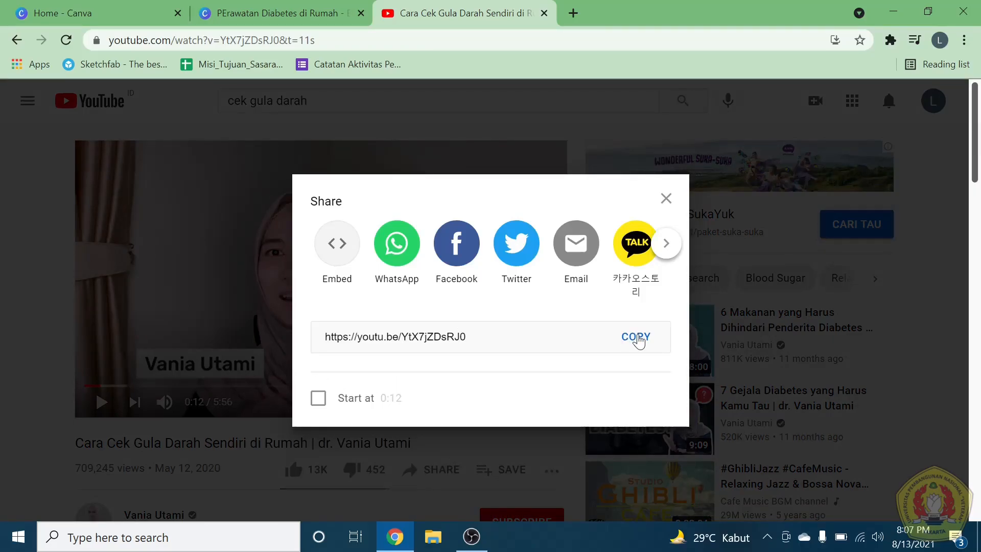
pyautogui.click(638, 342)
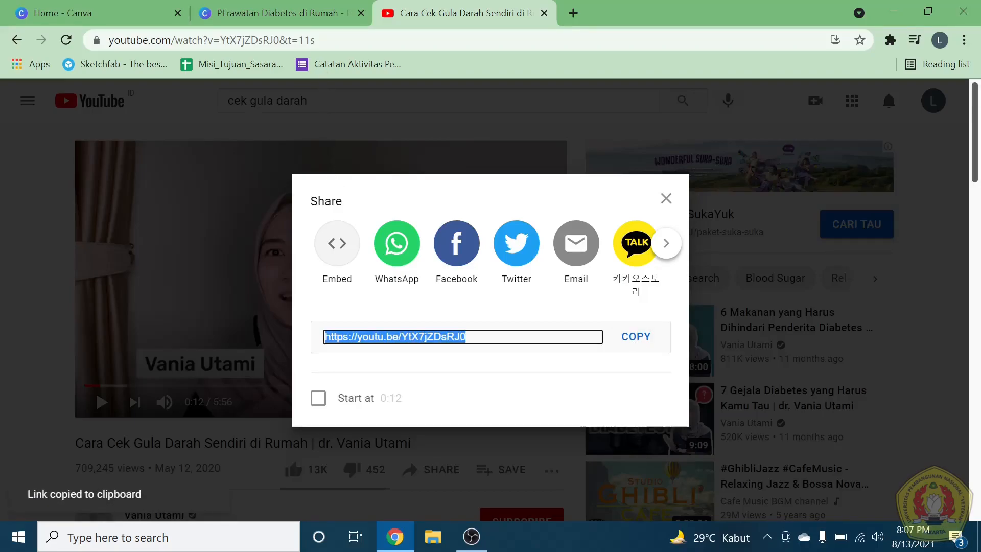
pyautogui.click(274, 7)
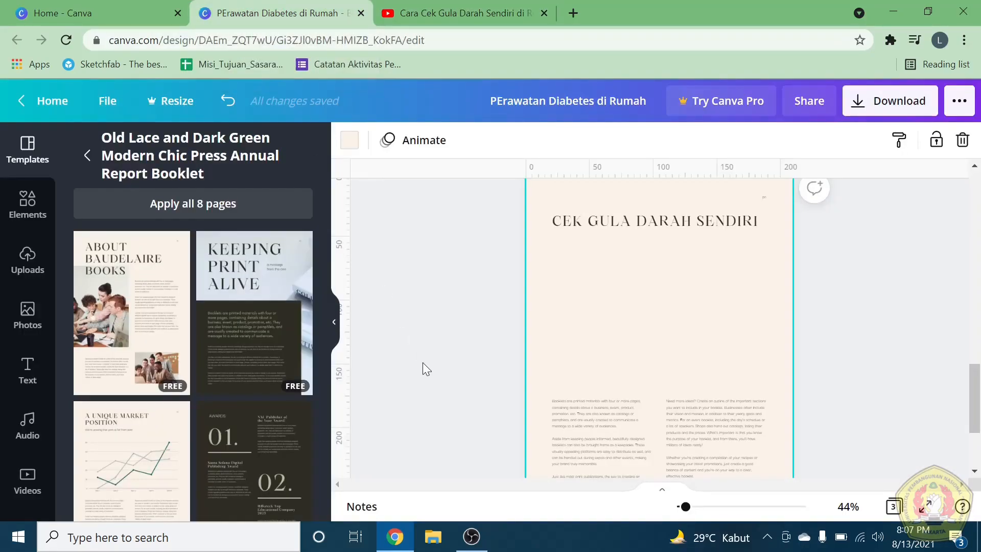
# Embed the copied youtu.be blood-sugar video with the Embeds app and move it under the heading
pyautogui.scroll(-3, 28, 434)
pyautogui.scroll(-1, 52, 399)
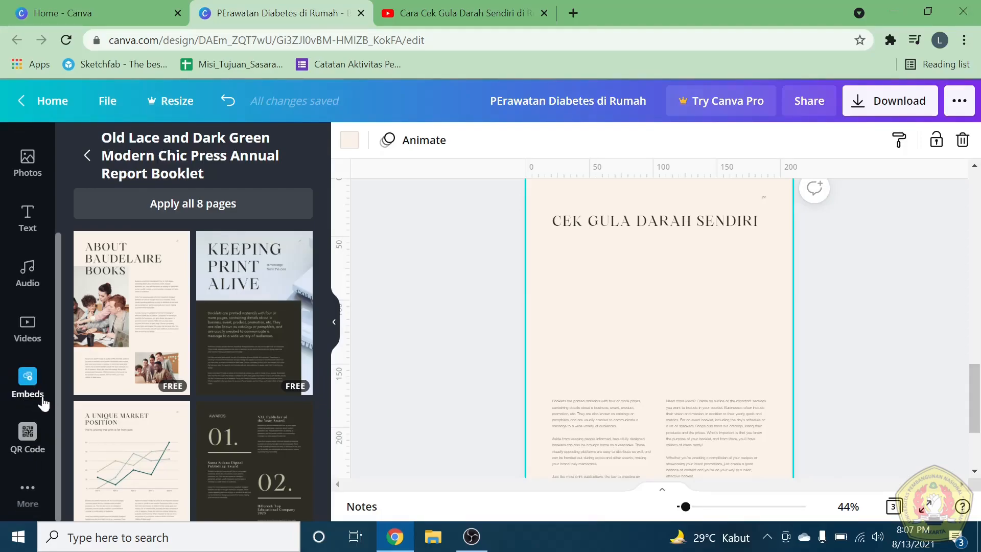
pyautogui.click(27, 496)
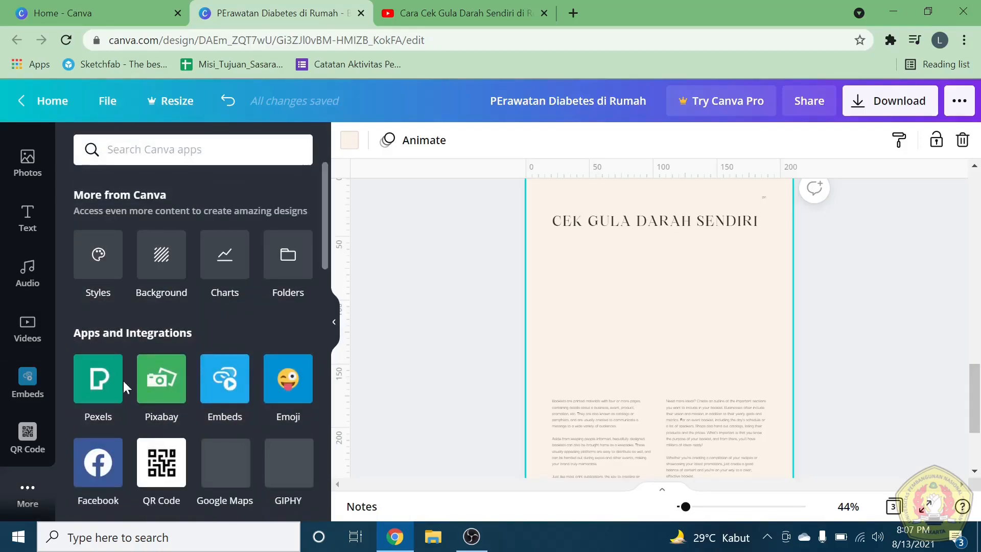
pyautogui.write('embeds')
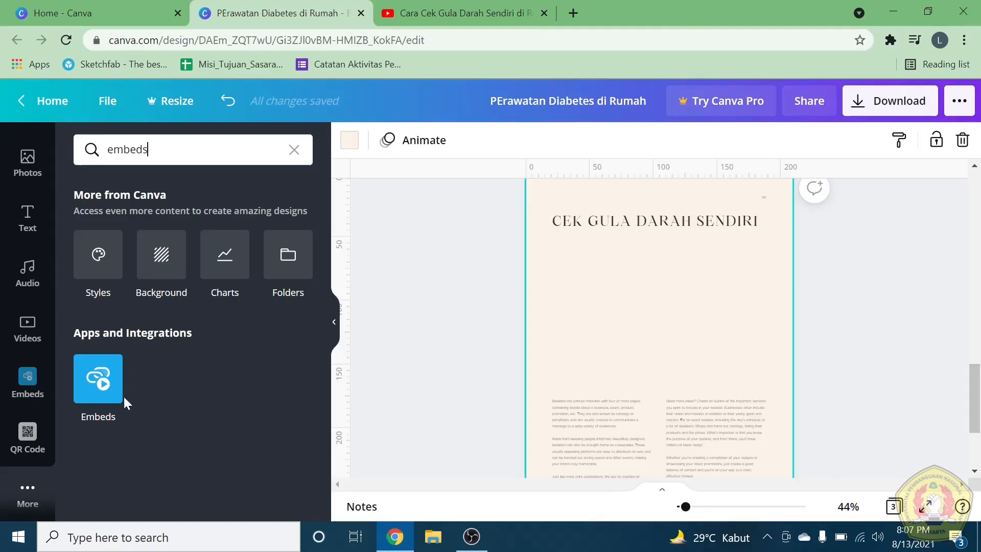
pyautogui.click(91, 395)
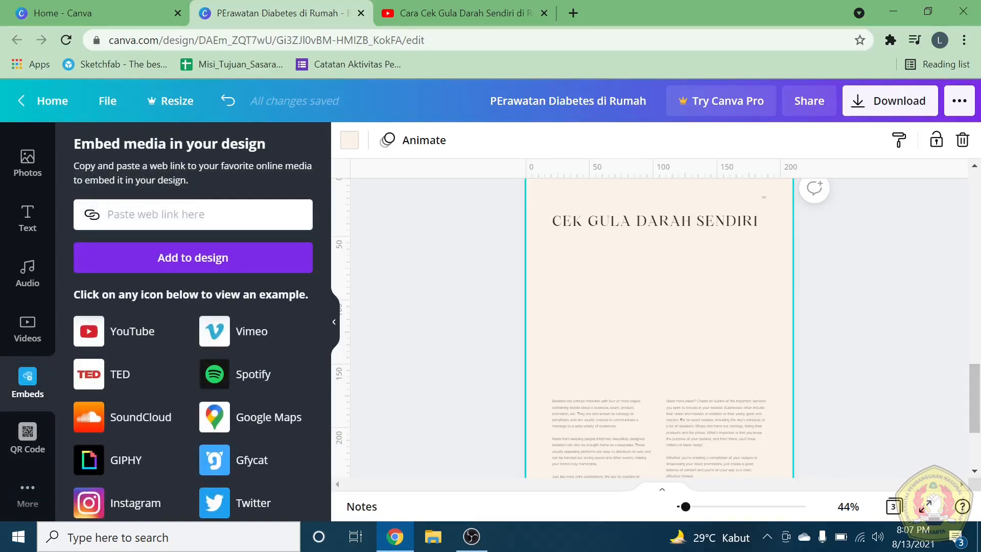
pyautogui.hotkey('ctrl', 'v')
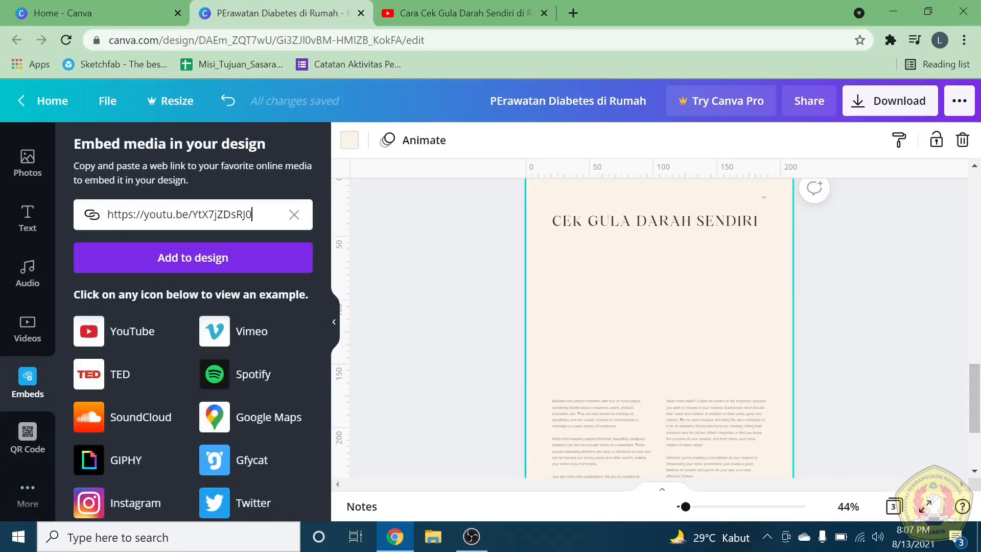
pyautogui.click(203, 262)
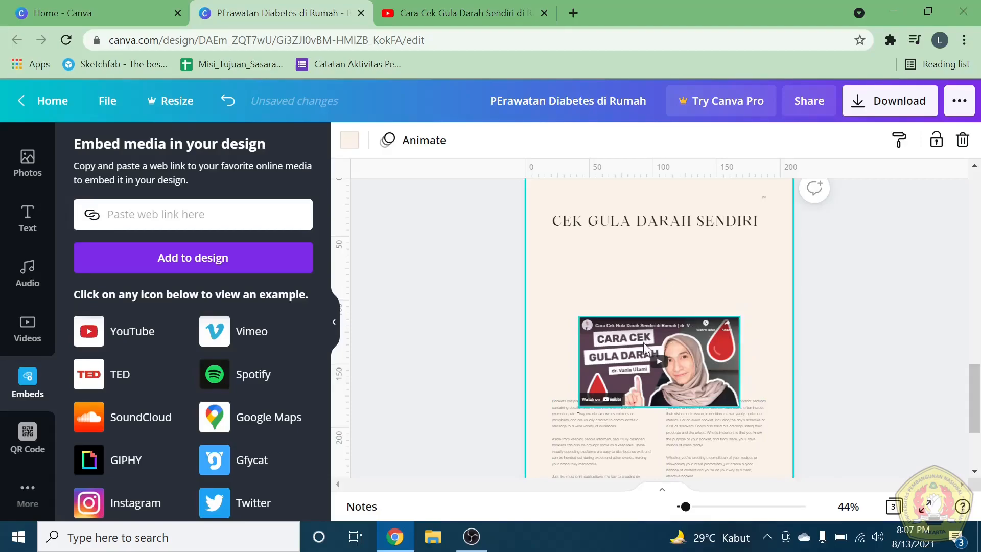
pyautogui.moveTo(656, 354); pyautogui.dragTo(630, 273)
# Enlarge the embedded video to about 158.5 by 89.2 and test playback, pausing at 0:02
pyautogui.moveTo(715, 322); pyautogui.dragTo(756, 349)
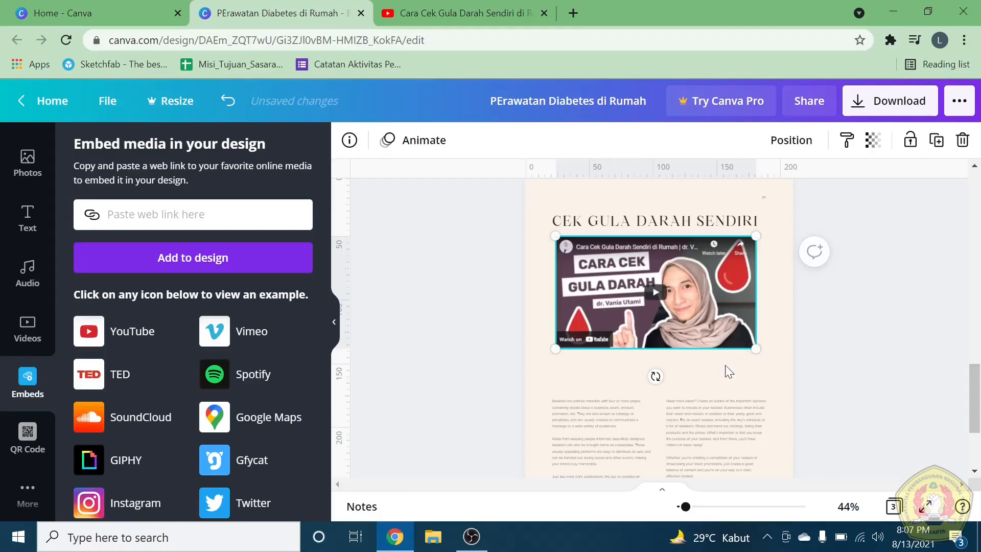
pyautogui.click(708, 376)
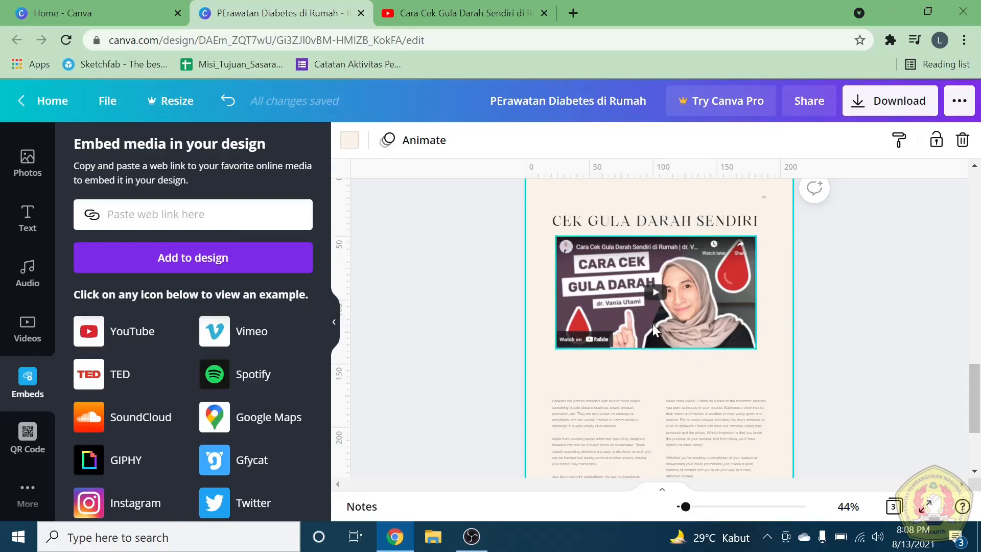
pyautogui.click(655, 296)
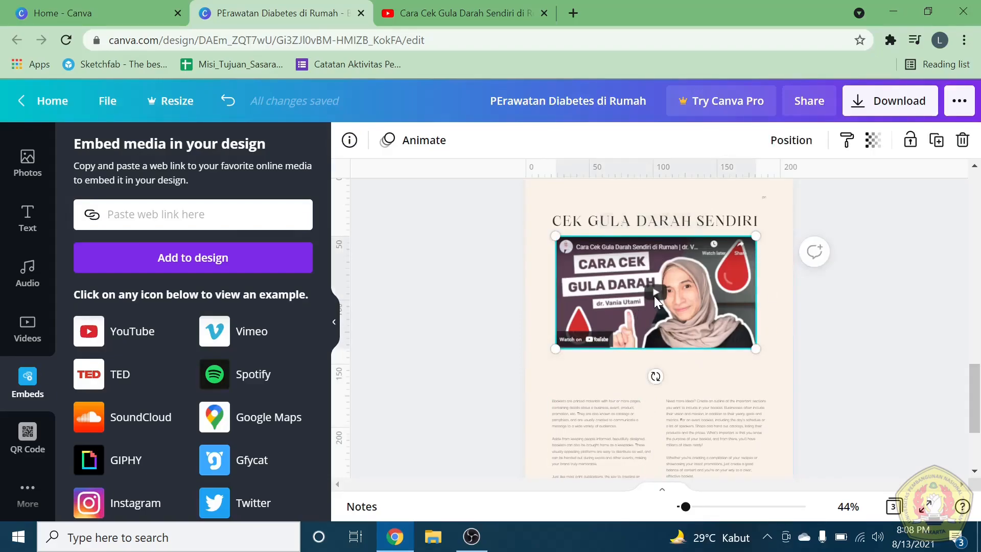
pyautogui.click(655, 295)
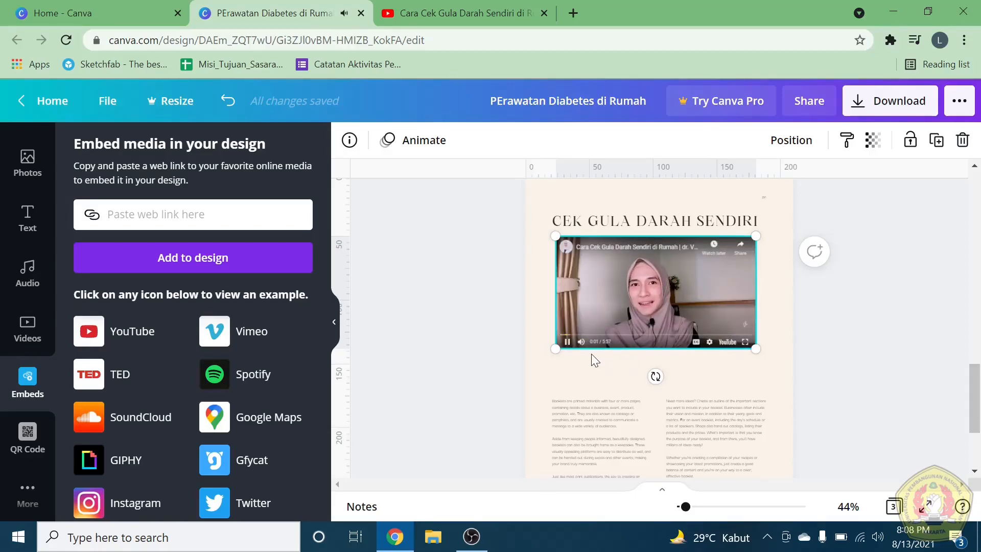
pyautogui.click(568, 346)
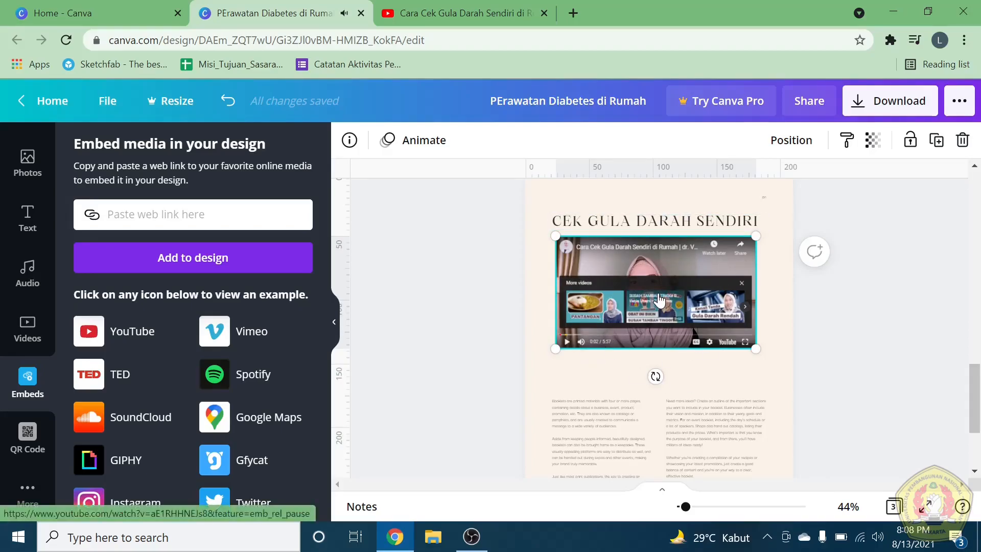
pyautogui.click(596, 375)
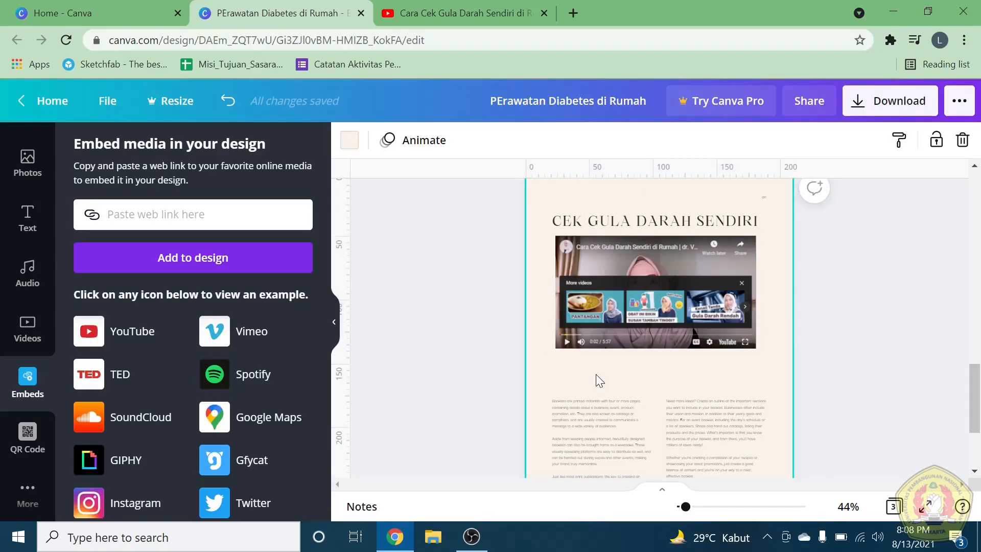
pyautogui.scroll(-2, 596, 374)
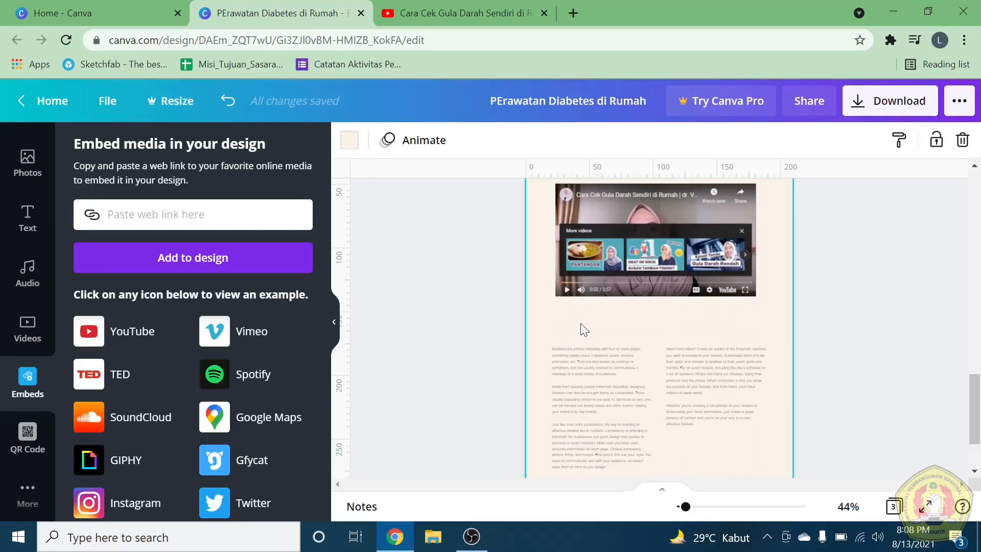
# Replace the left column's text with the pasted video URL and move it just below the video
pyautogui.click(591, 352)
pyautogui.doubleClick(590, 352)
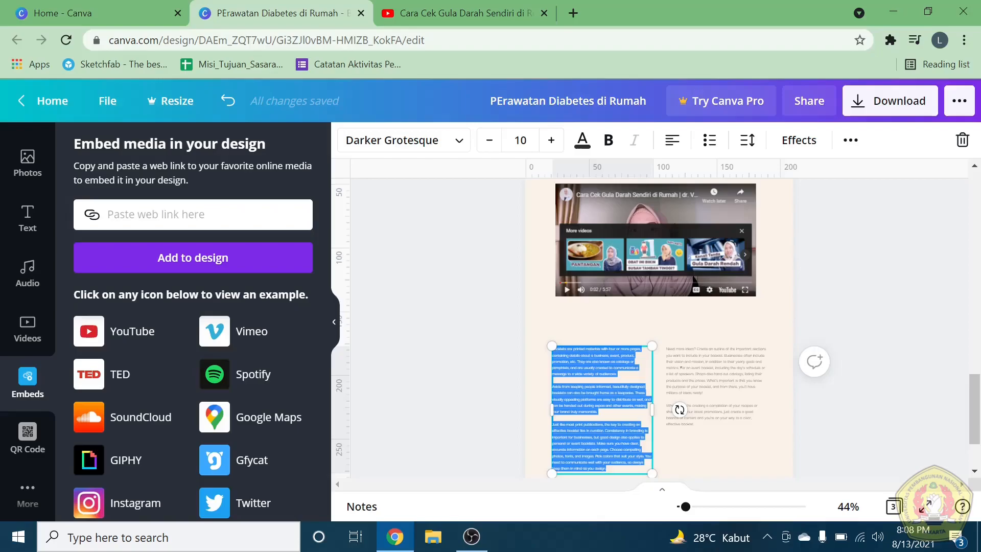
pyautogui.hotkey('ctrl', 'v')
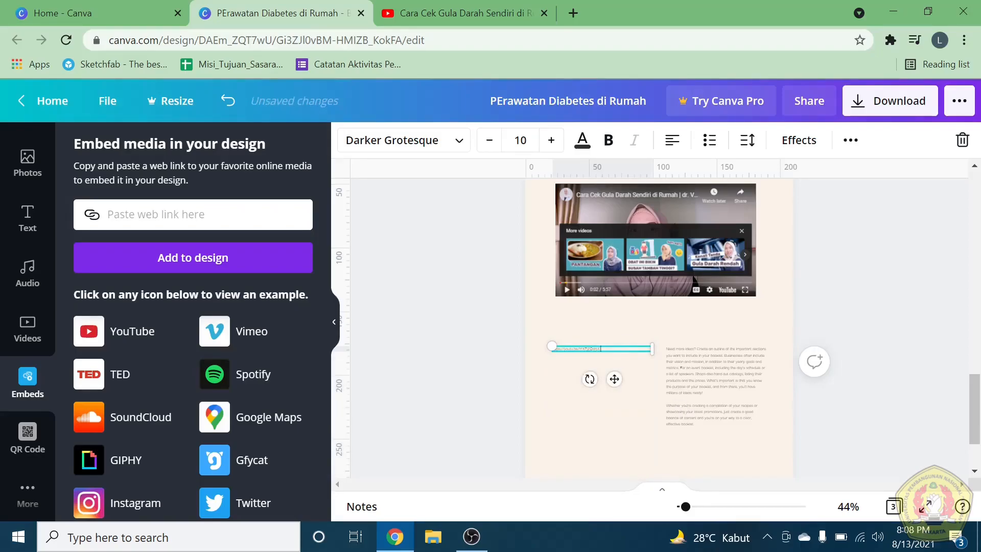
pyautogui.moveTo(625, 351); pyautogui.dragTo(628, 301)
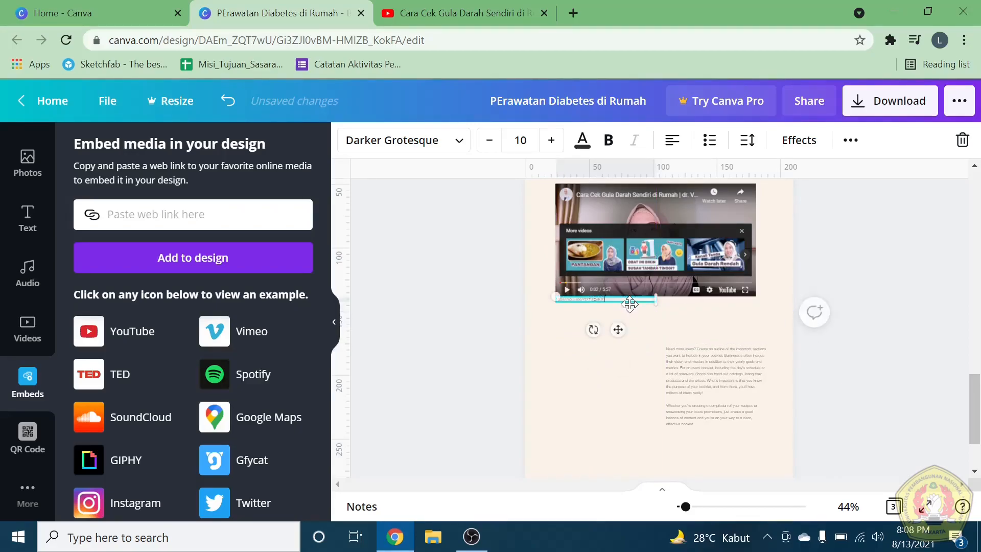
pyautogui.click(587, 376)
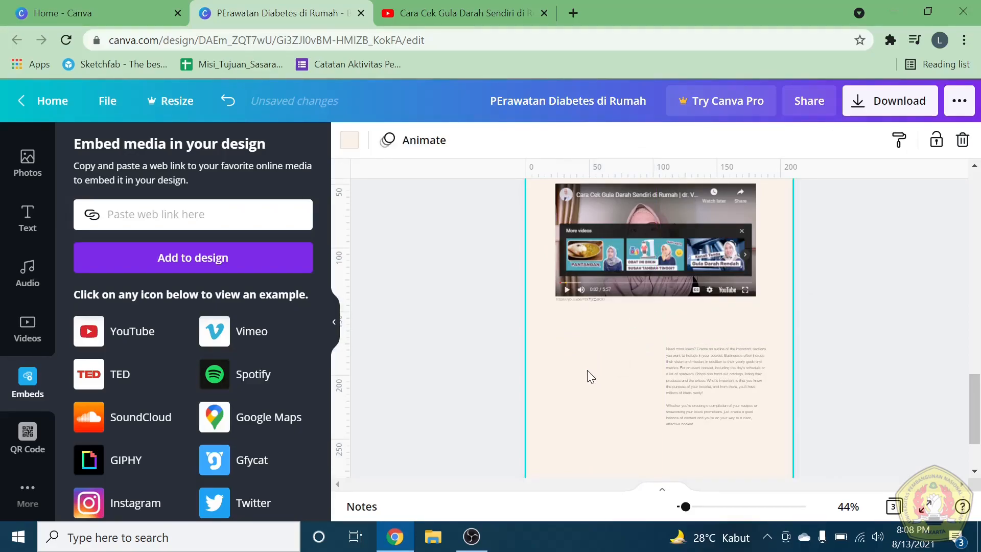
pyautogui.click(592, 301)
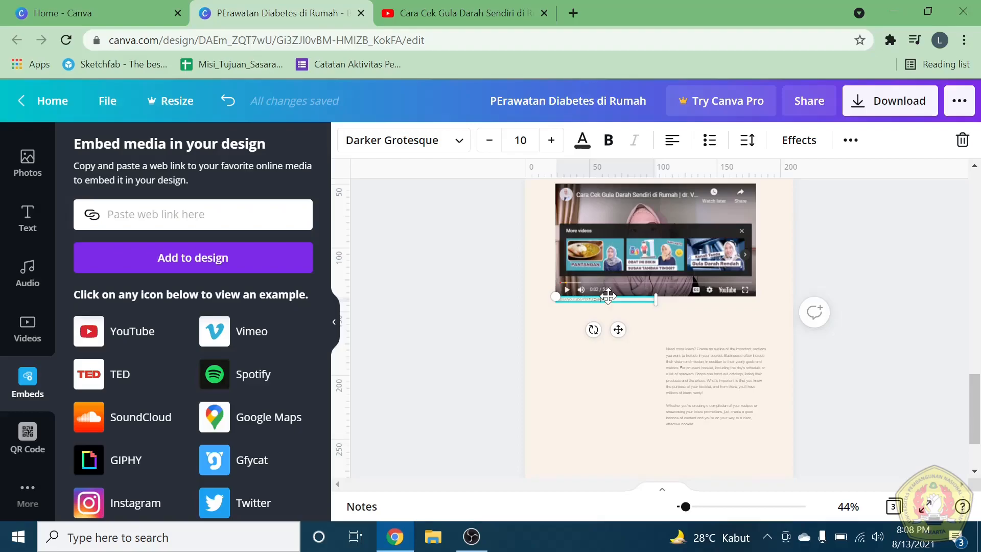
pyautogui.doubleClick(608, 296)
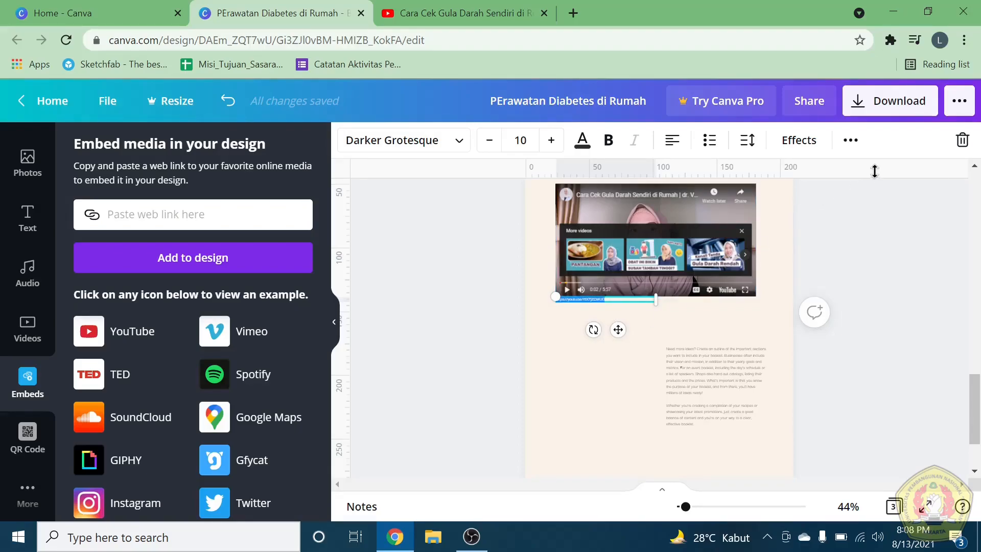
pyautogui.click(851, 140)
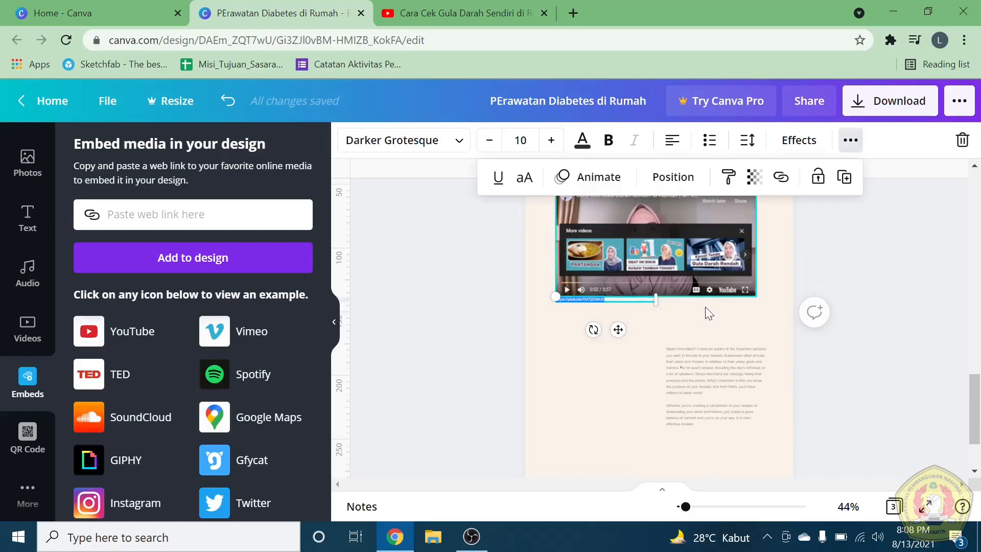
pyautogui.click(857, 148)
pyautogui.click(857, 149)
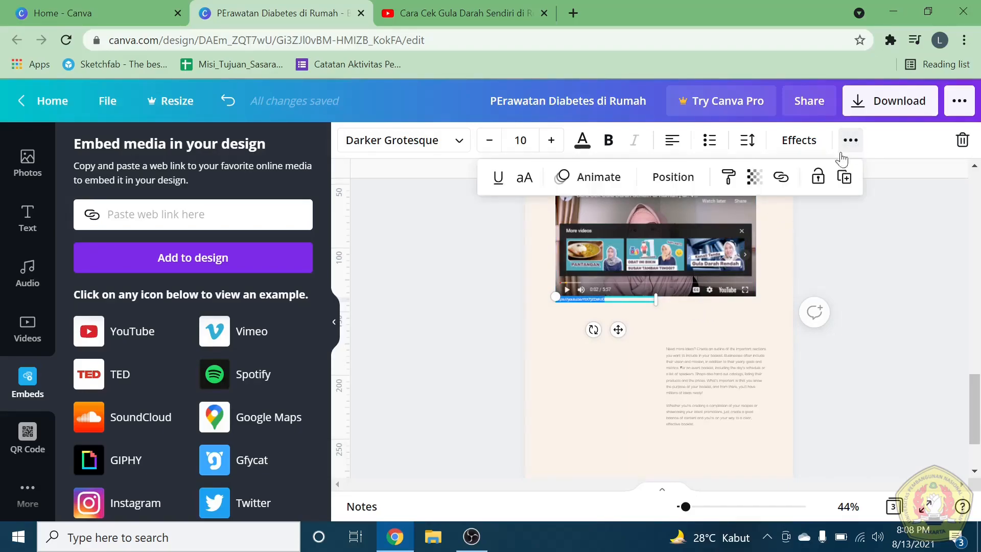
pyautogui.click(781, 179)
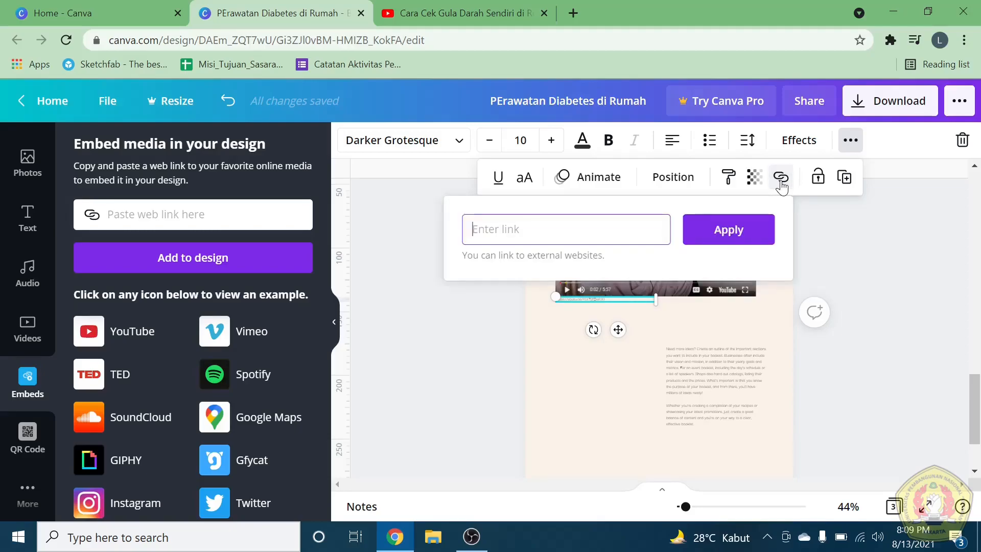
pyautogui.write('https://youtu.be/YtX7jZDsRJ0')
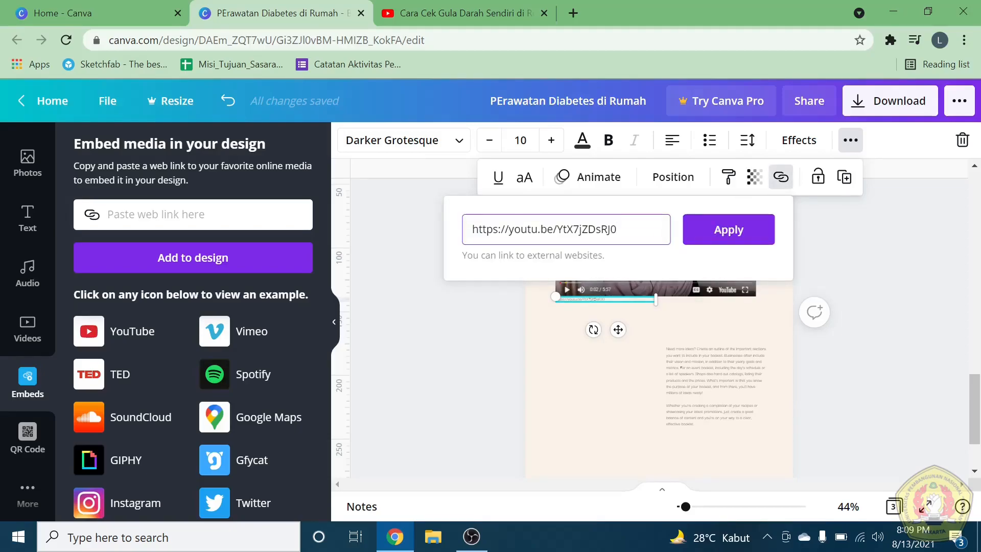
pyautogui.click(730, 240)
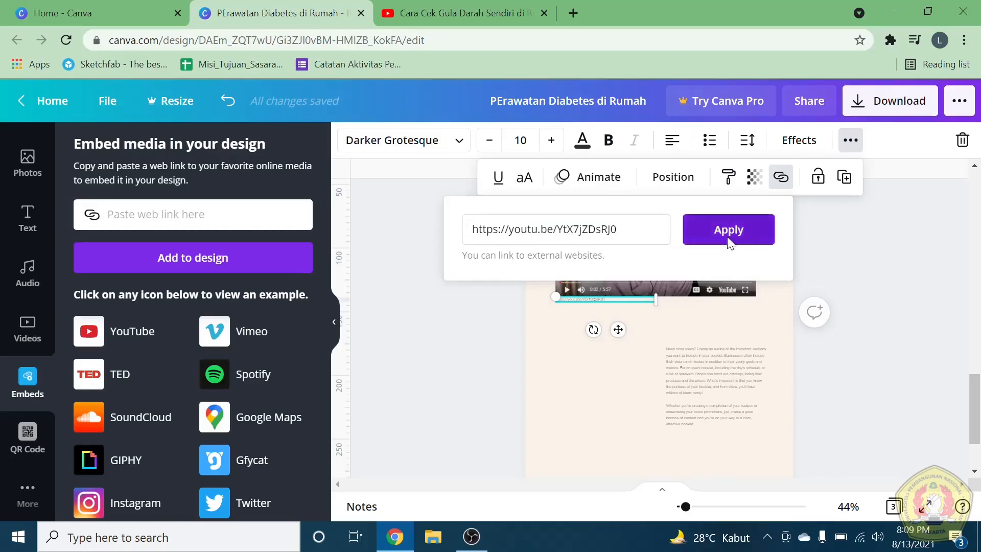
pyautogui.click(590, 404)
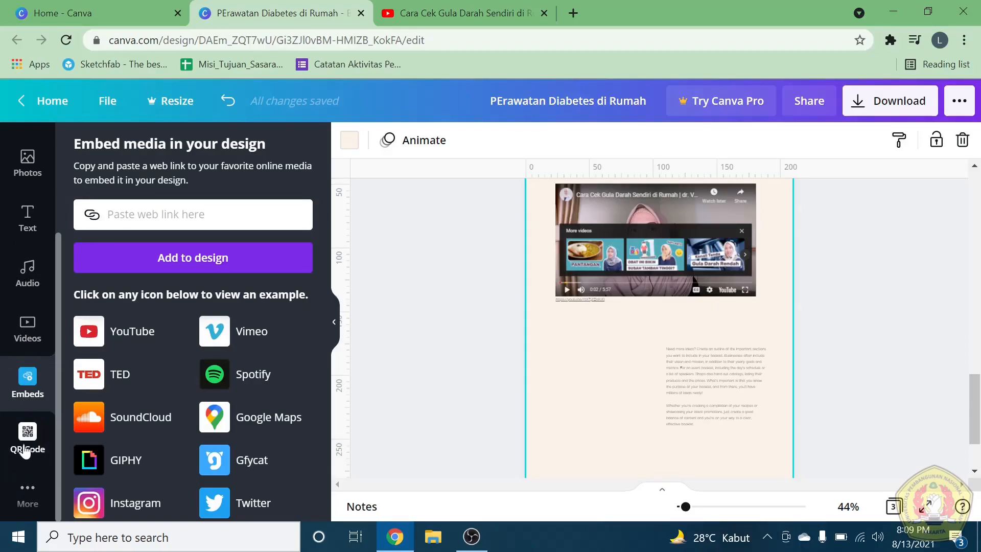
# Generate a QR code from the YouTube video link and place it small under the video
pyautogui.click(29, 495)
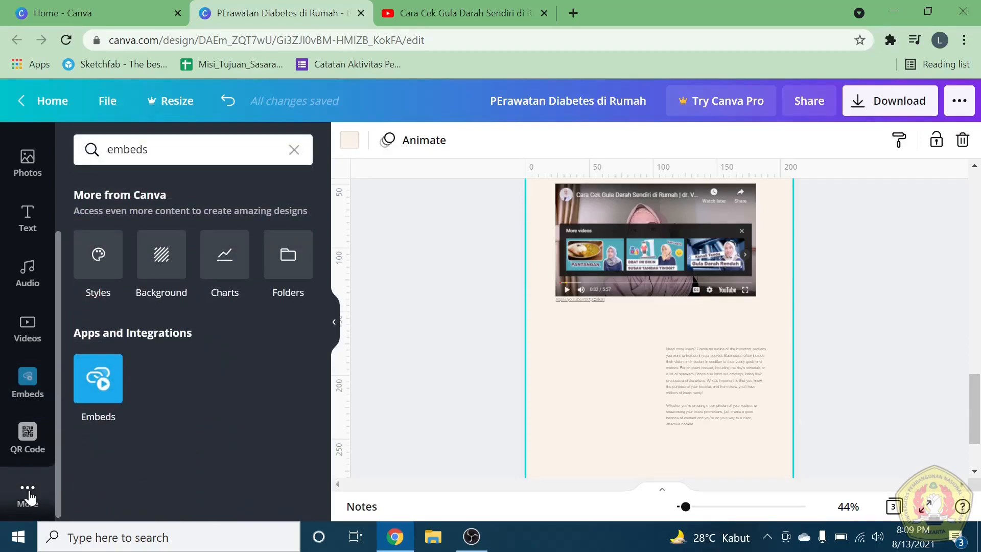
pyautogui.doubleClick(134, 150)
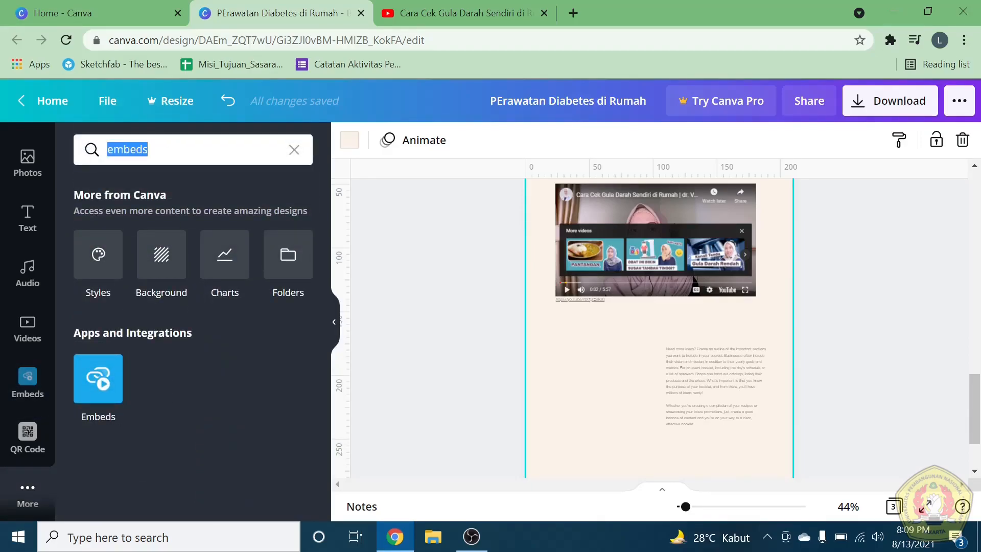
pyautogui.write('qr co')
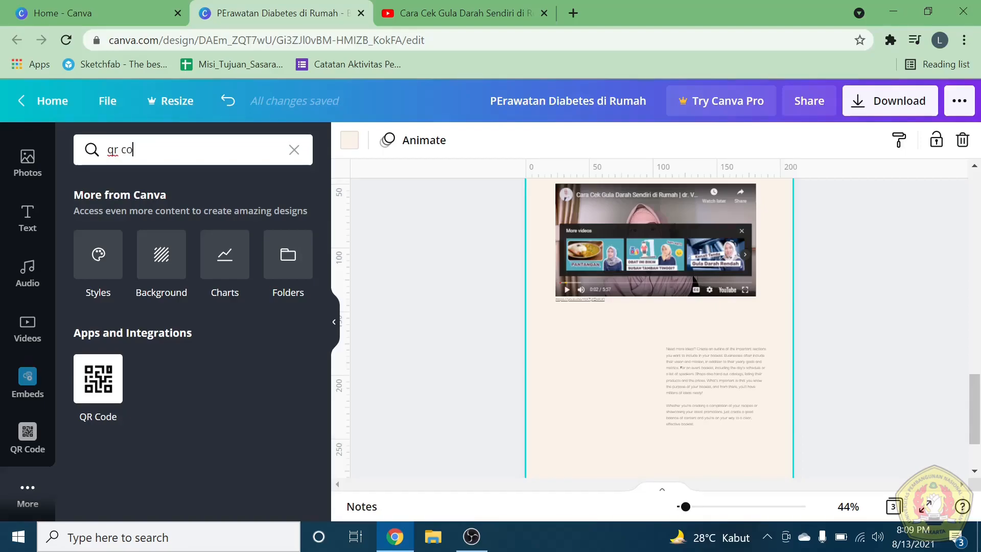
pyautogui.click(98, 380)
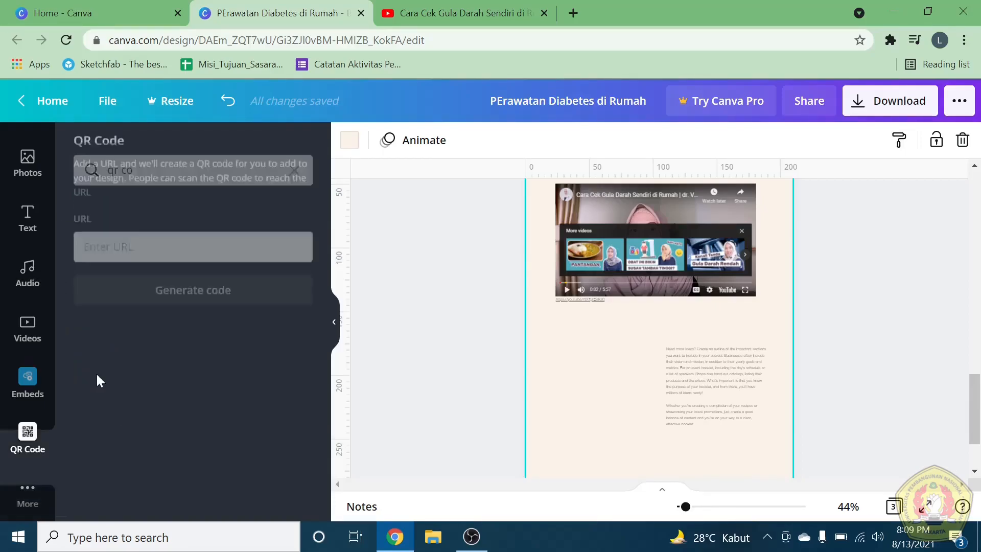
pyautogui.click(169, 258)
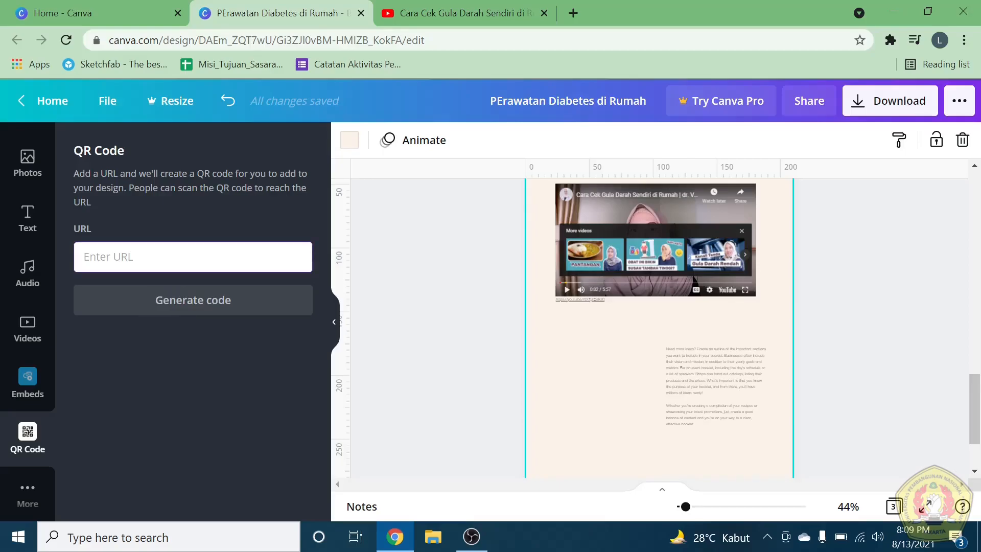
pyautogui.write('https://youtu.be/YtX7jZDsRJ0')
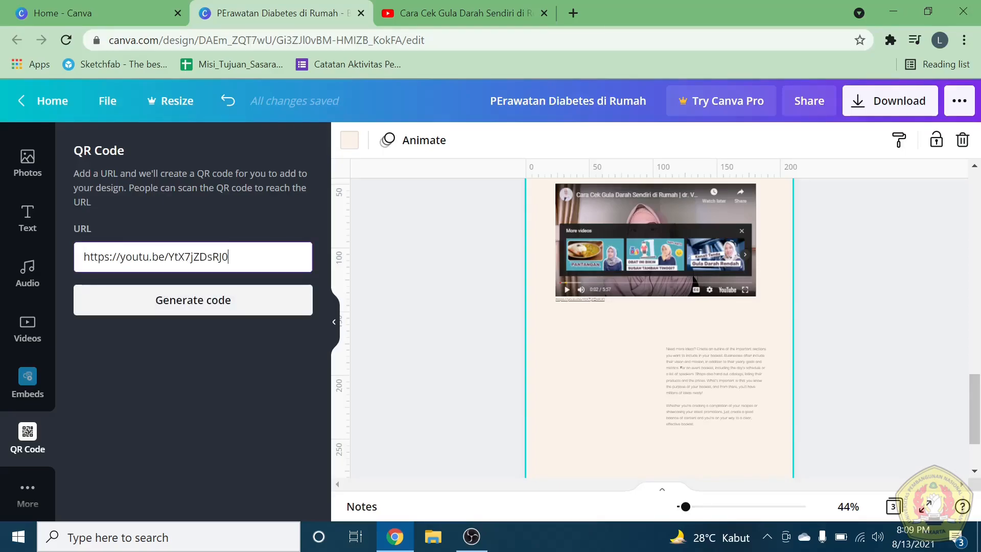
pyautogui.click(181, 304)
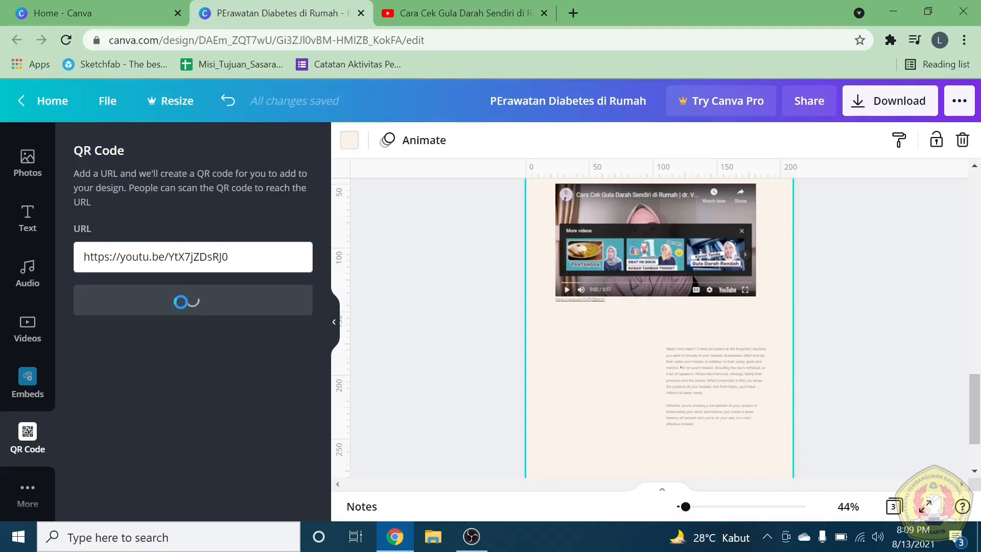
pyautogui.moveTo(680, 312); pyautogui.dragTo(633, 357)
pyautogui.moveTo(662, 415); pyautogui.dragTo(576, 331)
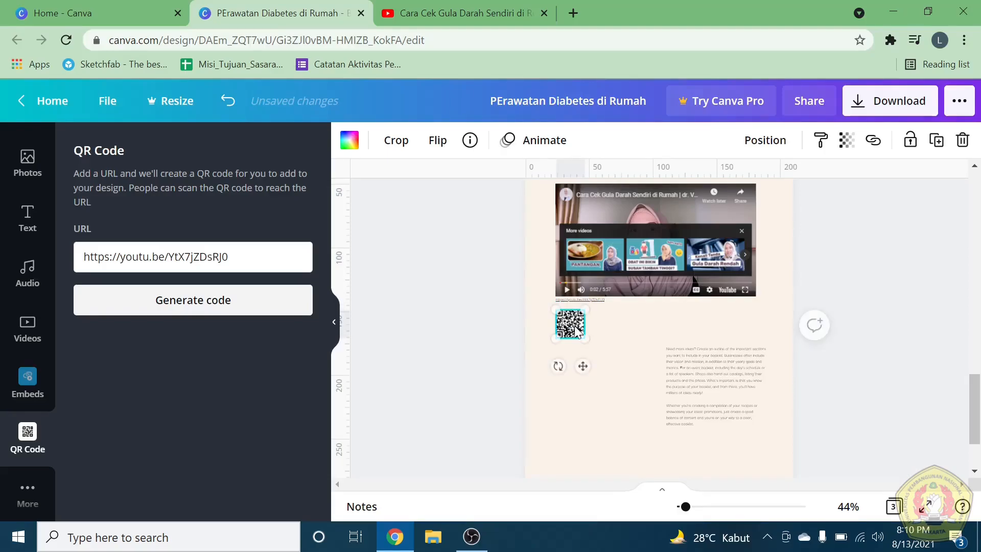
pyautogui.click(623, 349)
# Move the sample text block beside the QR code and enlarge it to font size 15
pyautogui.scroll(-1, 623, 348)
pyautogui.scroll(2, 622, 348)
pyautogui.scroll(-2, 622, 348)
pyautogui.click(732, 351)
pyautogui.moveTo(731, 351); pyautogui.dragTo(671, 319)
pyautogui.moveTo(706, 374); pyautogui.dragTo(761, 415)
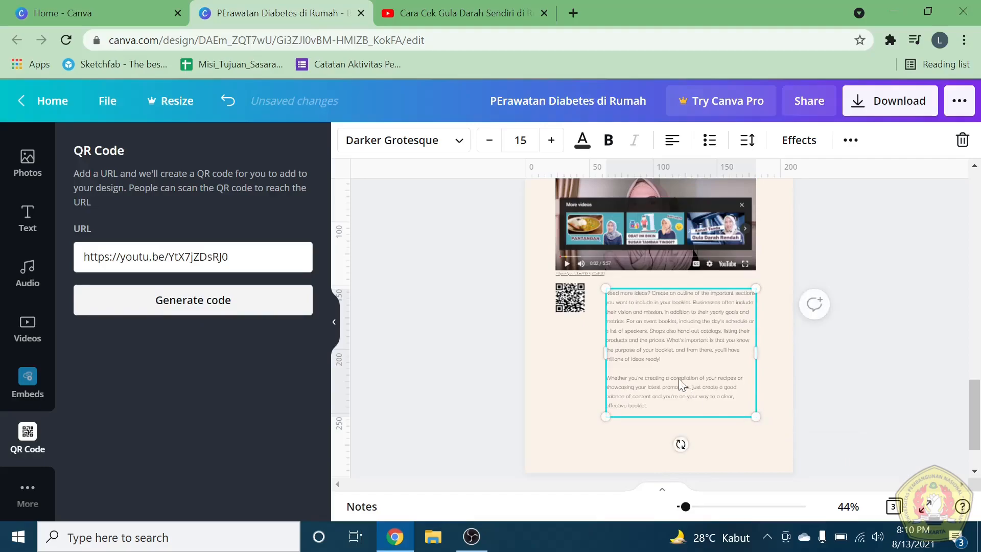
# Replace its text with 'Langkah-langkah memeriksa gula darah sendiri di rumah:' and numbered step '1. Siapkan glukotest.'
pyautogui.click(666, 351)
pyautogui.click(665, 331)
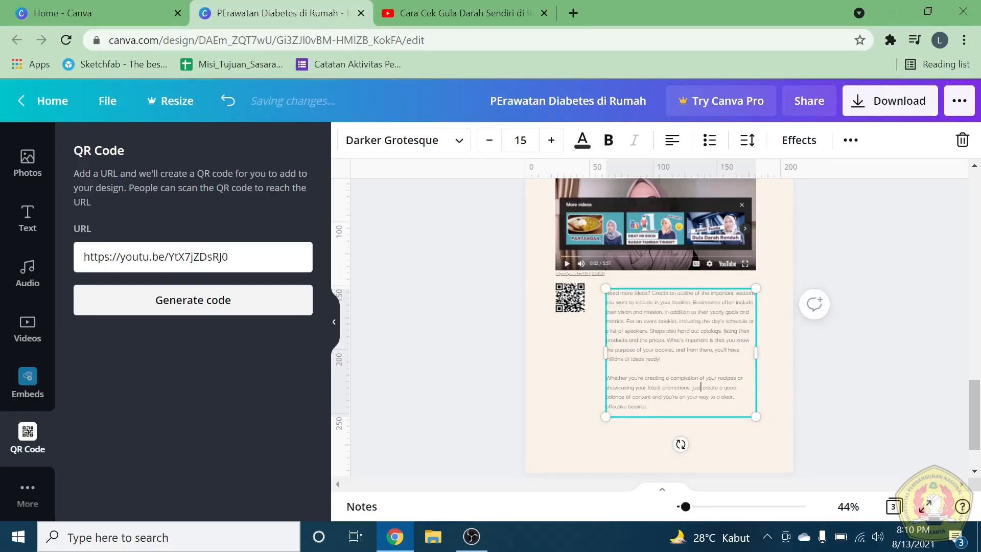
pyautogui.hotkey('ctrl', 'a')
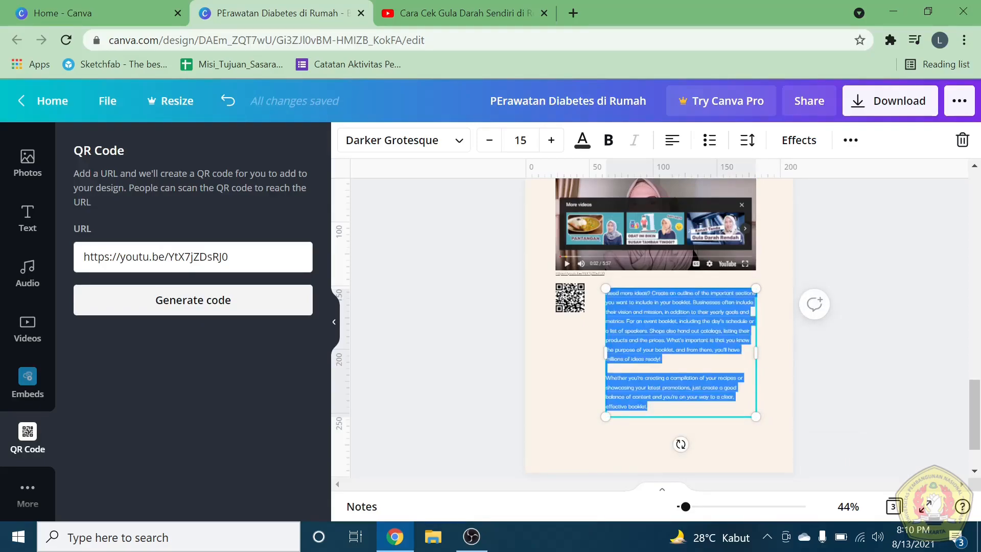
pyautogui.write('Langkah-la')
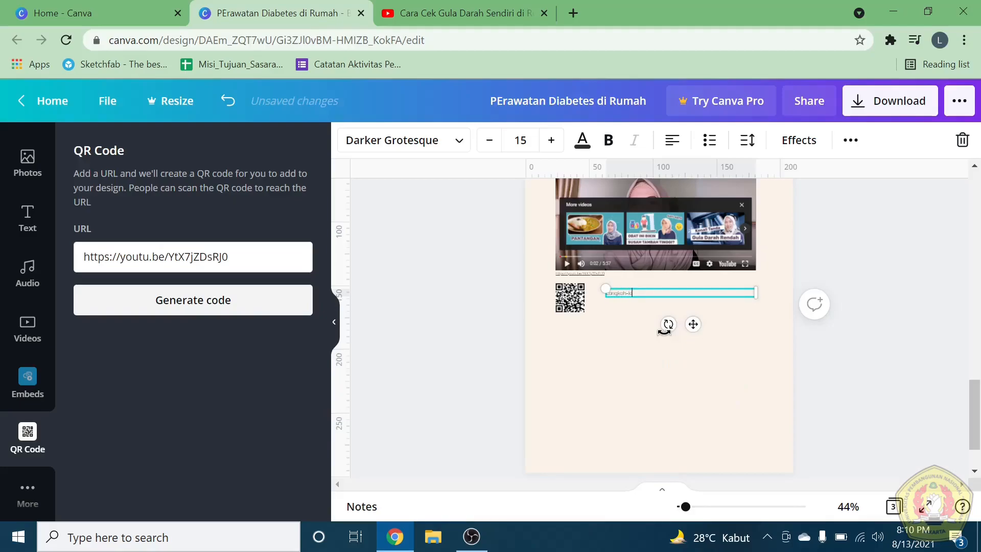
pyautogui.write('ngkah memeriksa gula darah sendiri di rumah:')
pyautogui.press('Return')
pyautogui.hotkey('ctrl', 'shift', '7')
pyautogui.write('Siapkan glukotest.')
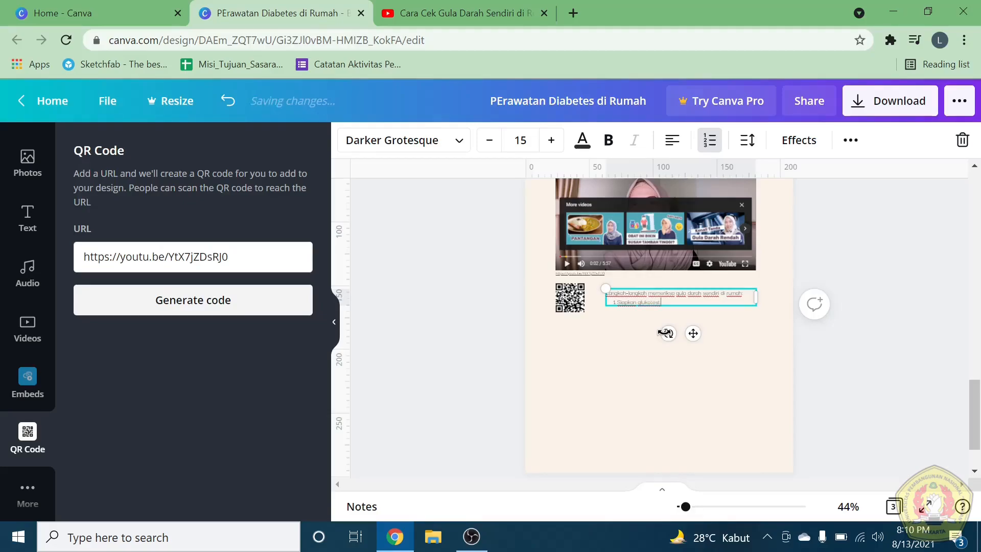
pyautogui.press('Return')
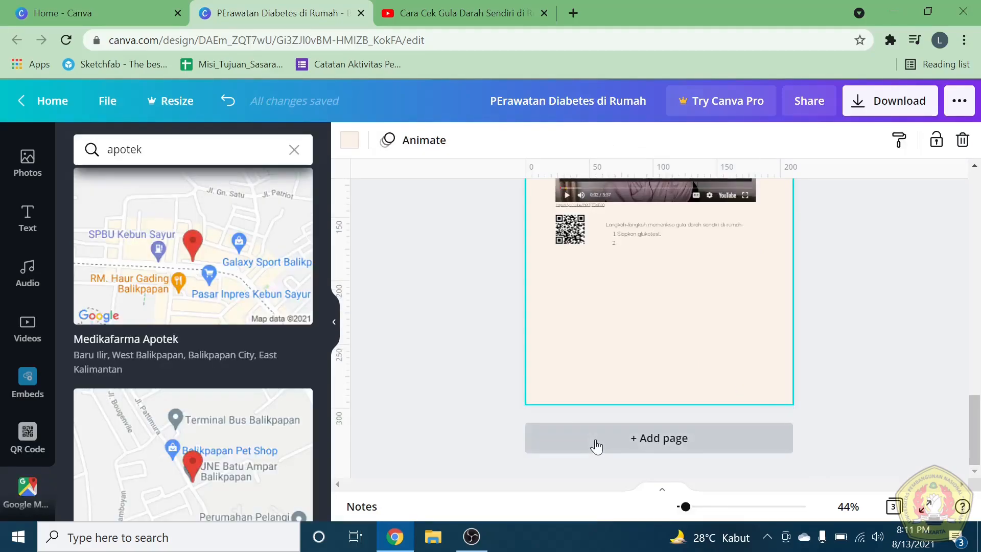
# Add a new blank page 4 to the booklet
pyautogui.click(596, 444)
pyautogui.scroll(6, 602, 336)
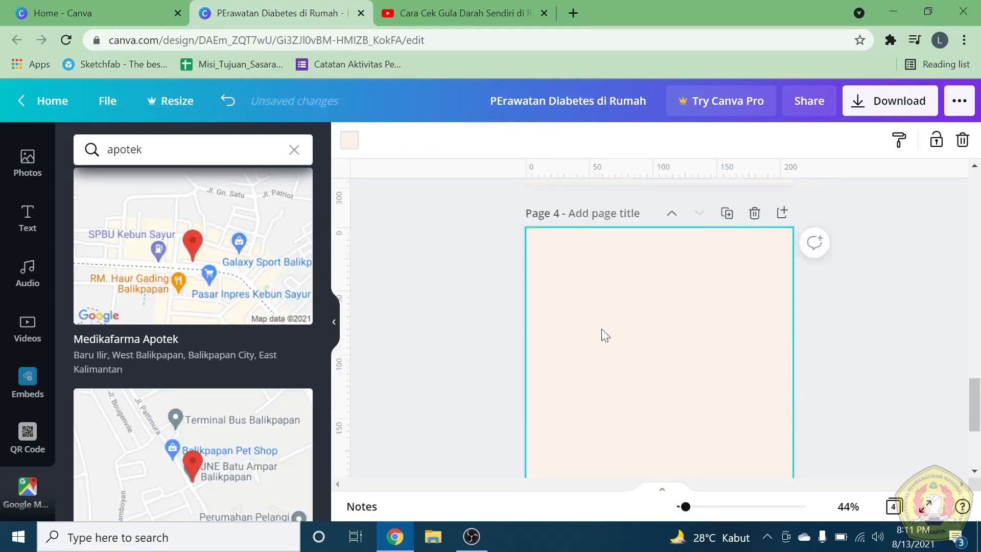
pyautogui.scroll(3, 27, 169)
# Fill page 4 with the Our Team template layout and retitle it 'MENGATUR POLA DIET'
pyautogui.click(29, 148)
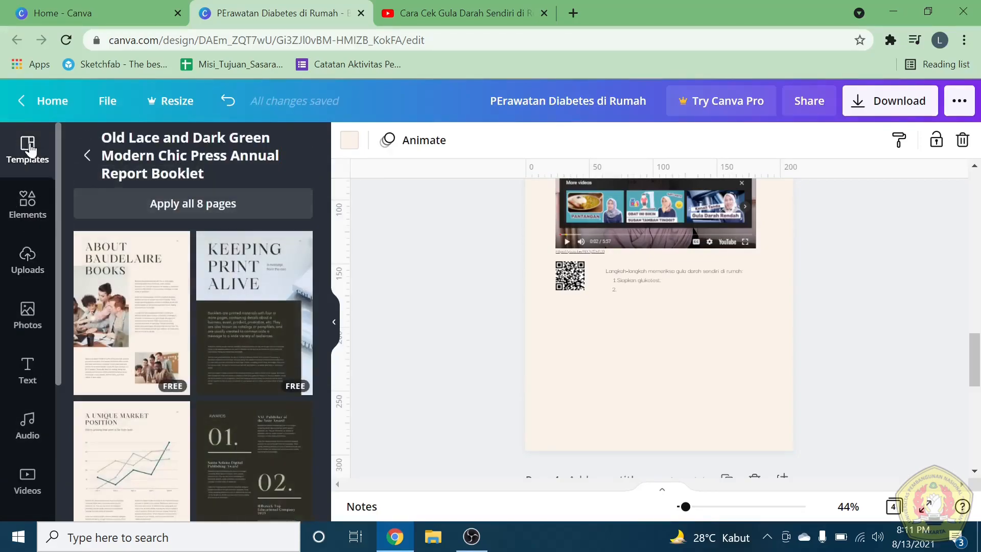
pyautogui.scroll(3, 700, 306)
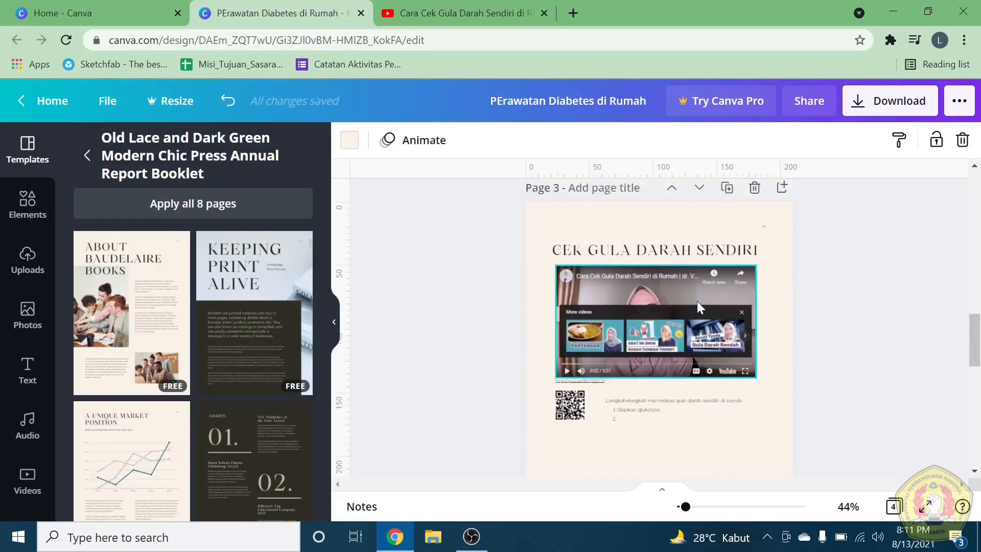
pyautogui.scroll(-7, 697, 302)
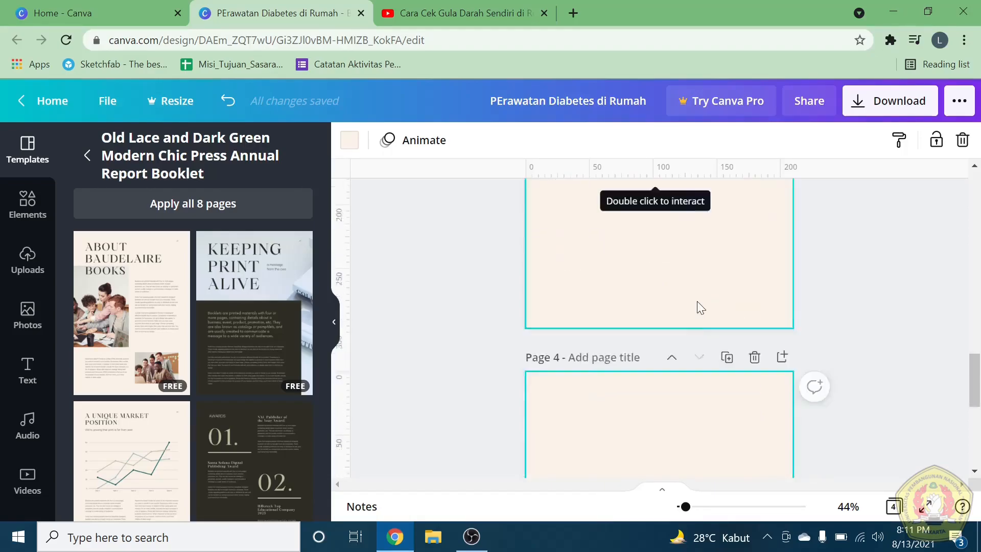
pyautogui.scroll(-2, 613, 330)
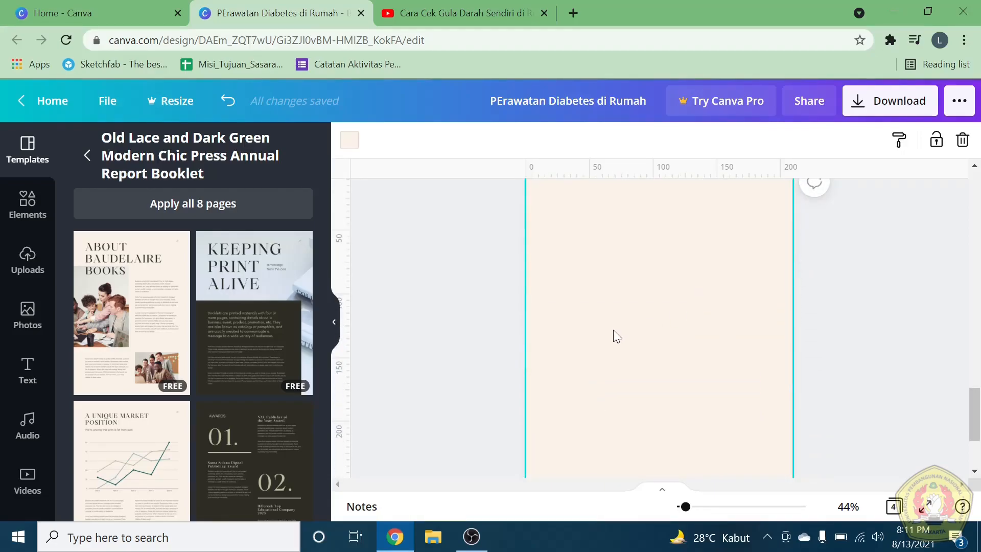
pyautogui.scroll(-2, 191, 355)
pyautogui.scroll(-2, 191, 354)
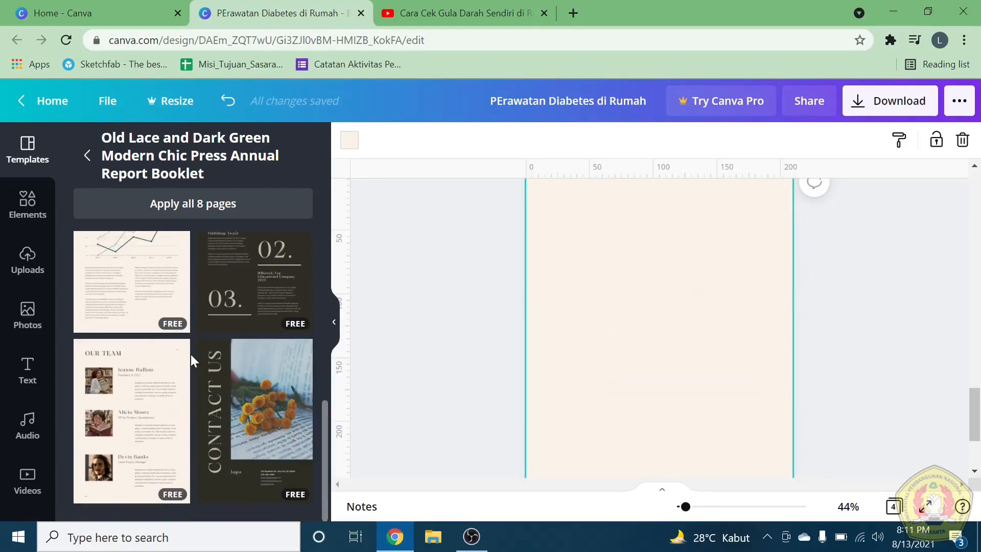
pyautogui.click(132, 409)
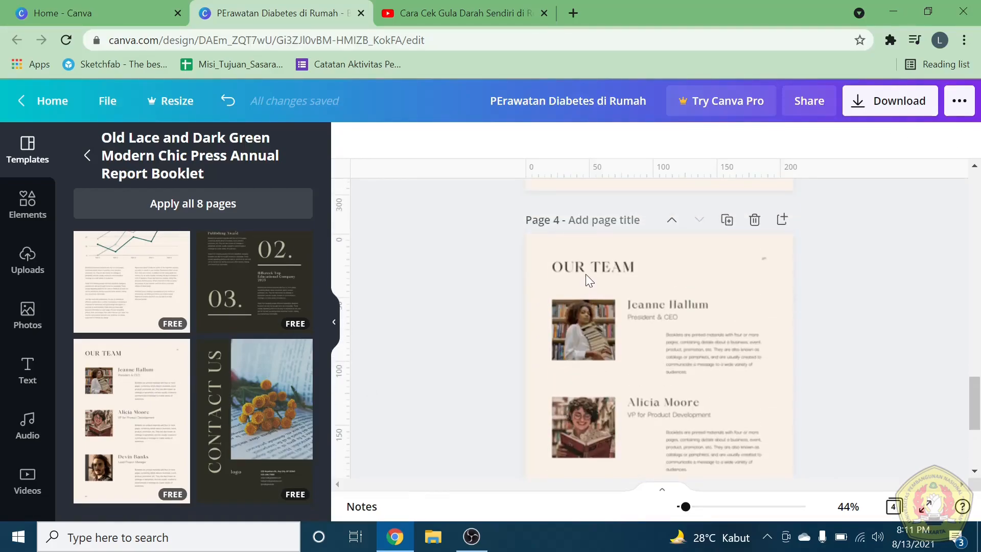
pyautogui.doubleClick(577, 263)
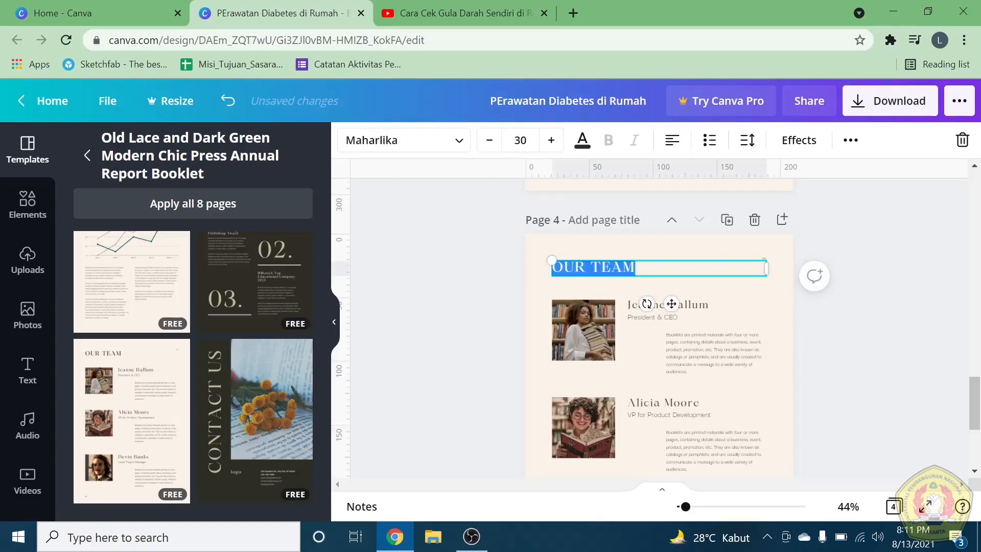
pyautogui.write('MENGATUR POLA DIE')
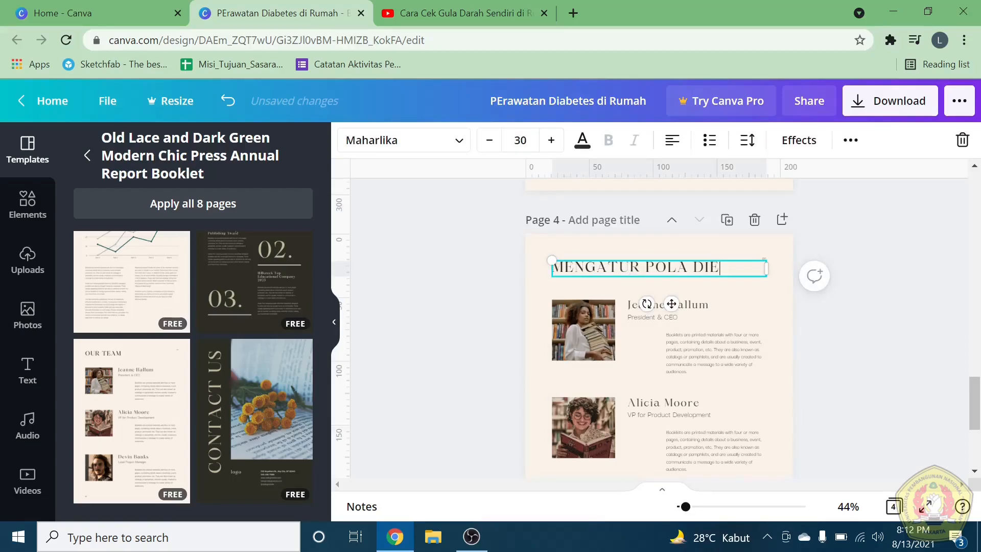
# Delete the three team portrait photos from page 4
pyautogui.click(590, 326)
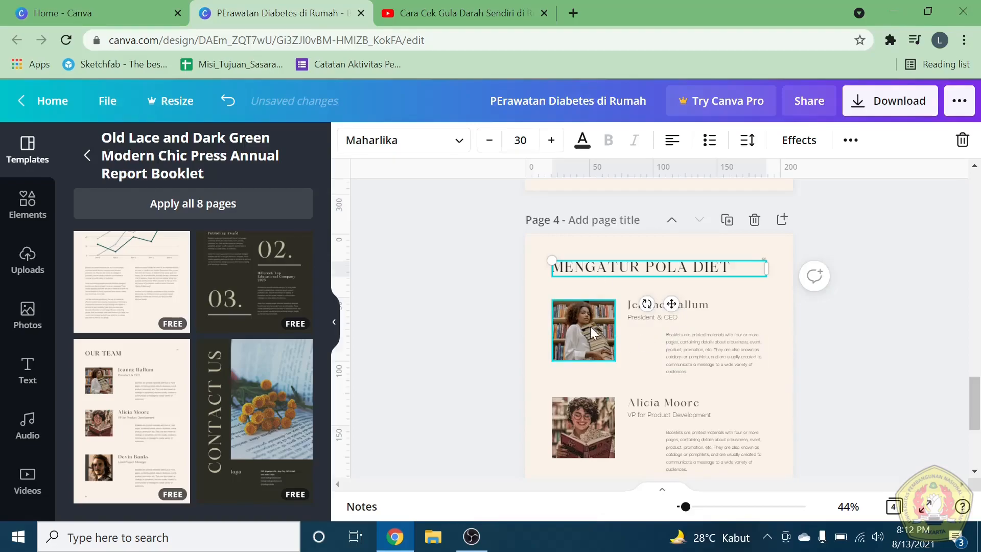
pyautogui.press('Delete')
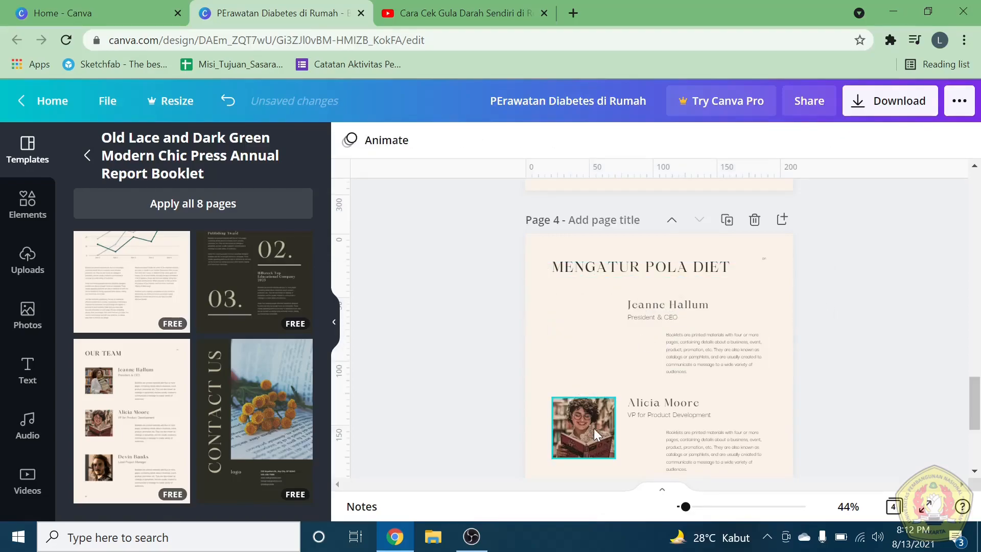
pyautogui.click(596, 431)
pyautogui.press('Delete')
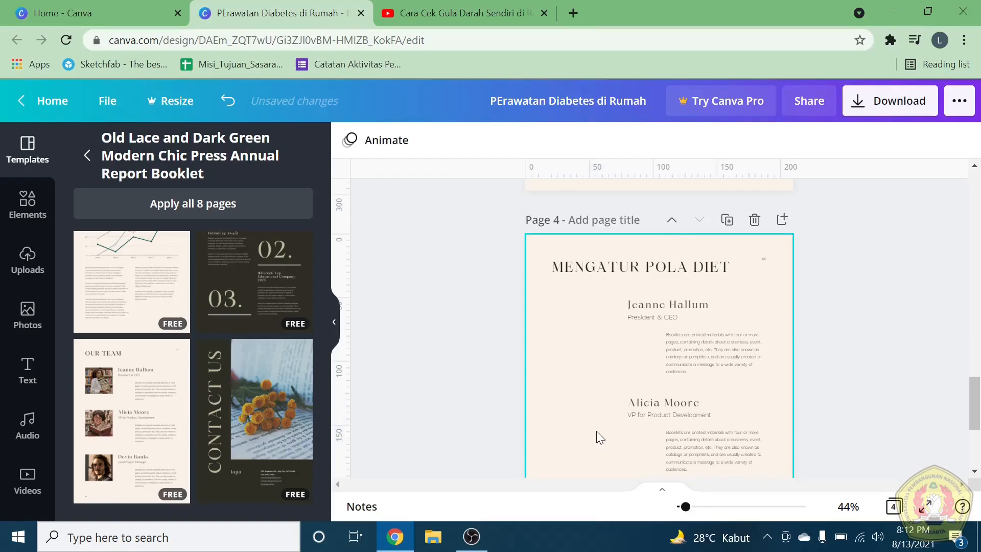
pyautogui.scroll(-3, 597, 431)
pyautogui.press('Delete')
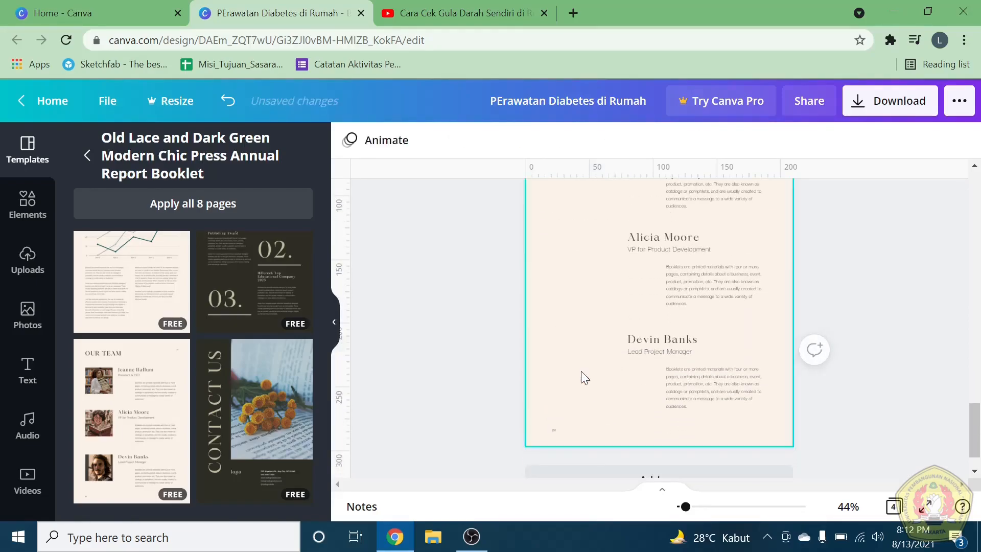
pyautogui.scroll(2, 582, 371)
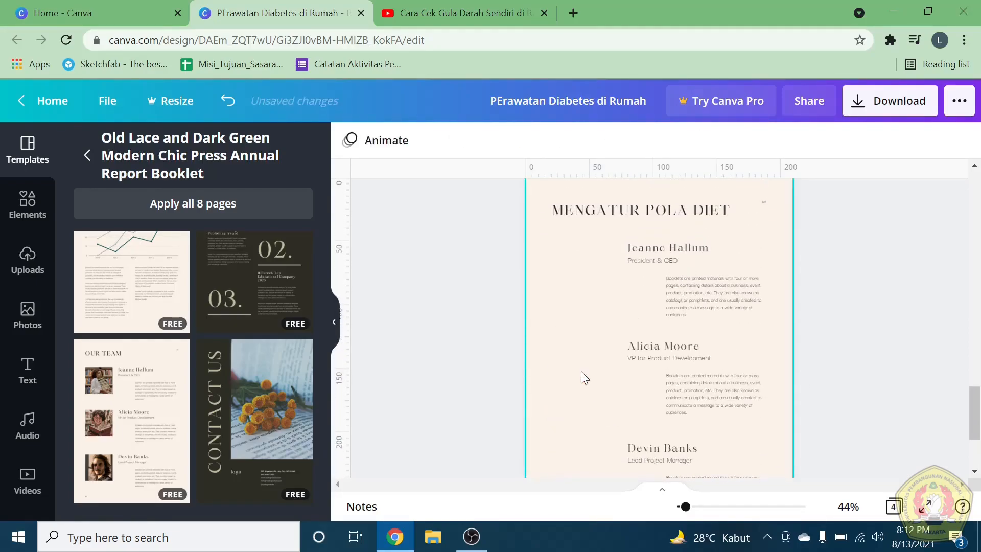
# Move the first description paragraph left into the freed space and resize it
pyautogui.click(707, 300)
pyautogui.moveTo(707, 298); pyautogui.dragTo(669, 298)
pyautogui.moveTo(729, 294)
pyautogui.mouseDown()
pyautogui.moveTo(775, 288)
pyautogui.moveTo(721, 294)
pyautogui.mouseUp()
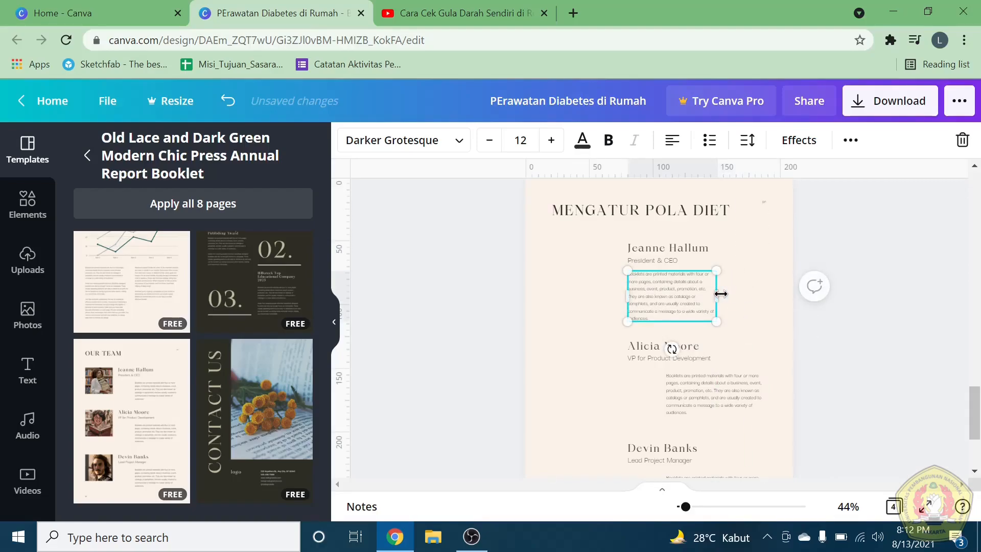
pyautogui.click(579, 287)
pyautogui.scroll(2, 578, 285)
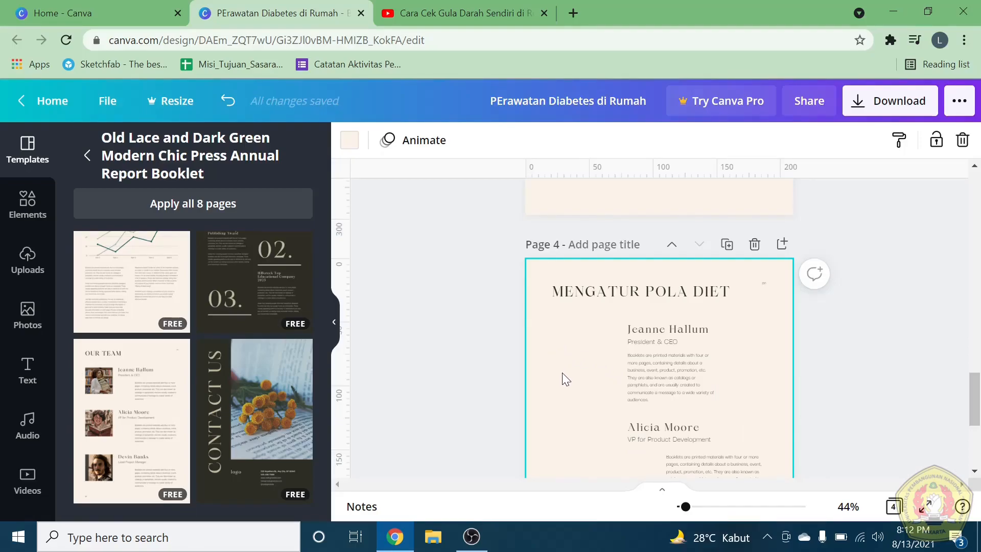
# Open the Audio panel and browse tracks like 'Happy Whistling Ukulele' and 'Life Is for Dreaming'
pyautogui.scroll(-1, 562, 373)
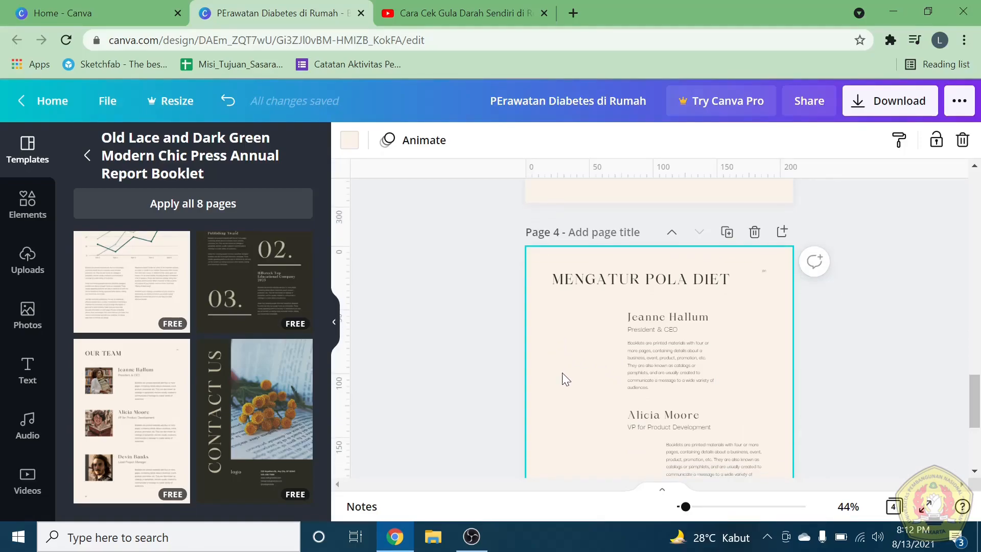
pyautogui.scroll(1, 563, 373)
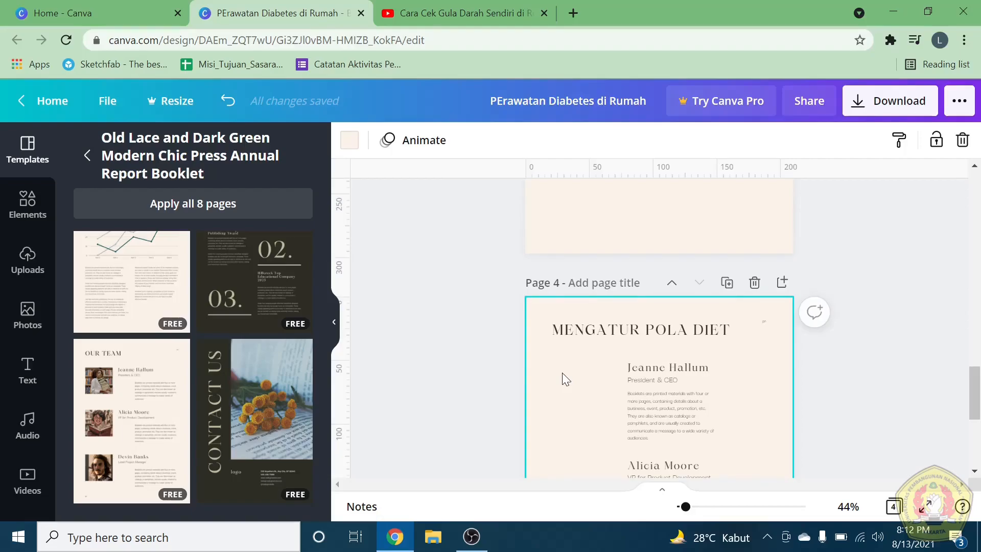
pyautogui.scroll(2, 563, 377)
pyautogui.scroll(-3, 563, 377)
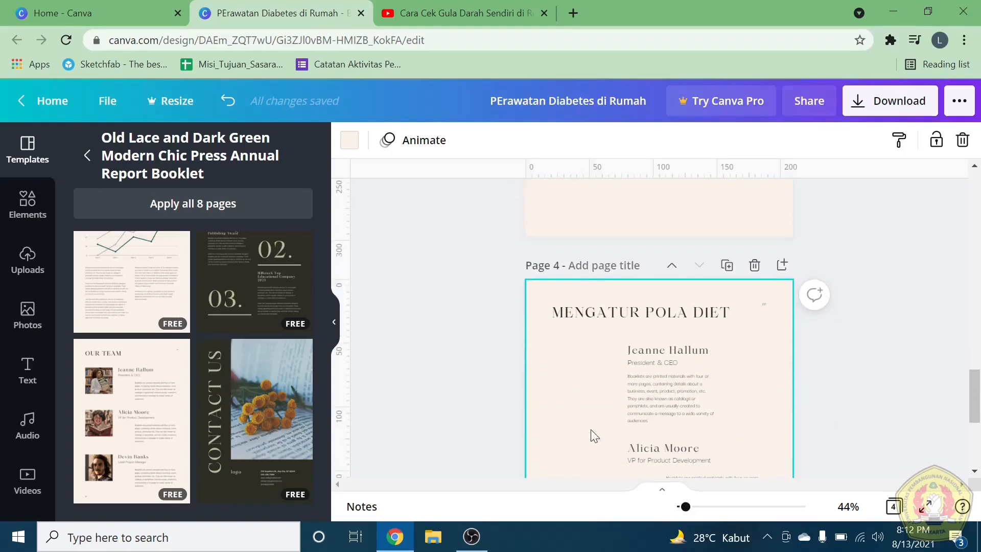
pyautogui.scroll(1, 645, 373)
pyautogui.scroll(-1, 645, 372)
pyautogui.scroll(-3, 645, 372)
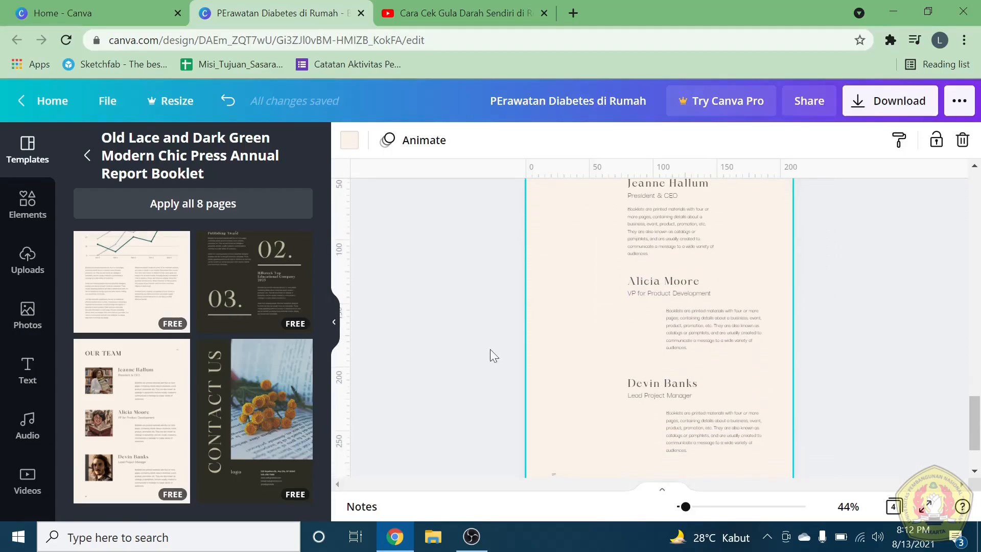
pyautogui.scroll(-3, 23, 378)
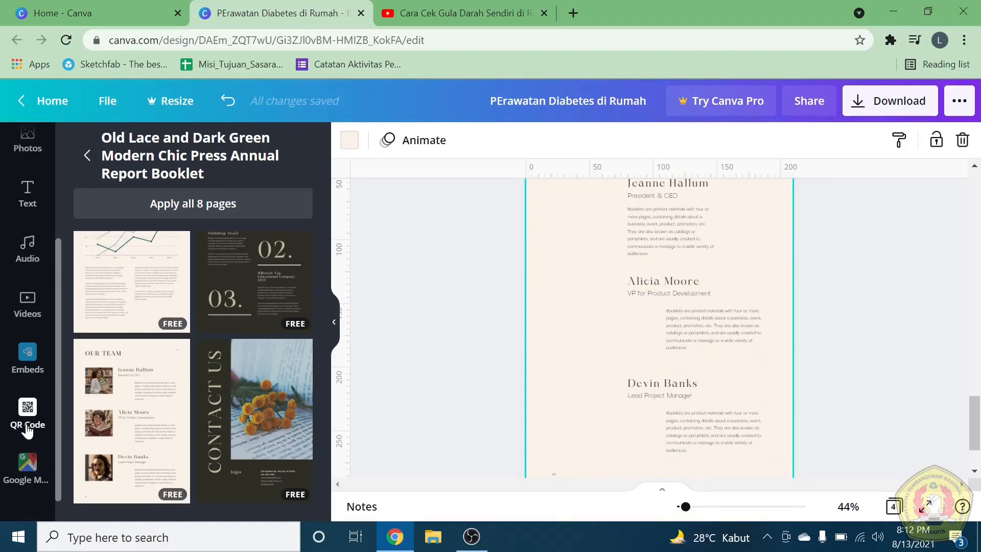
pyautogui.scroll(-1, 27, 430)
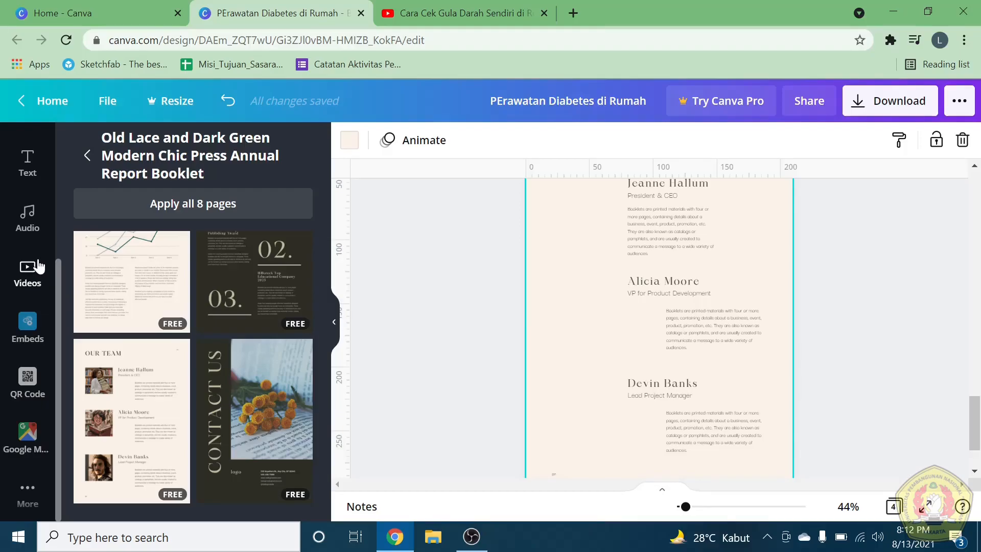
pyautogui.click(32, 218)
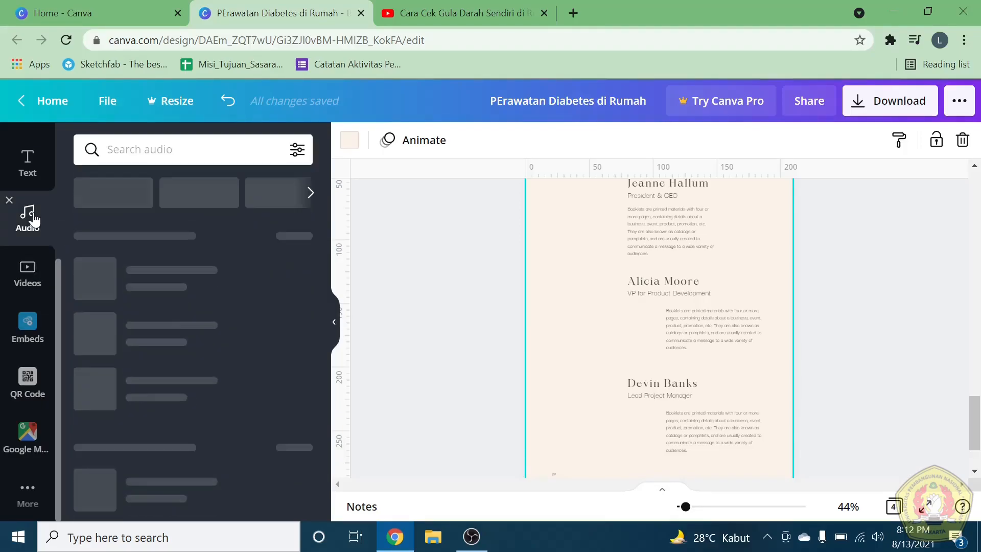
pyautogui.scroll(-1, 152, 283)
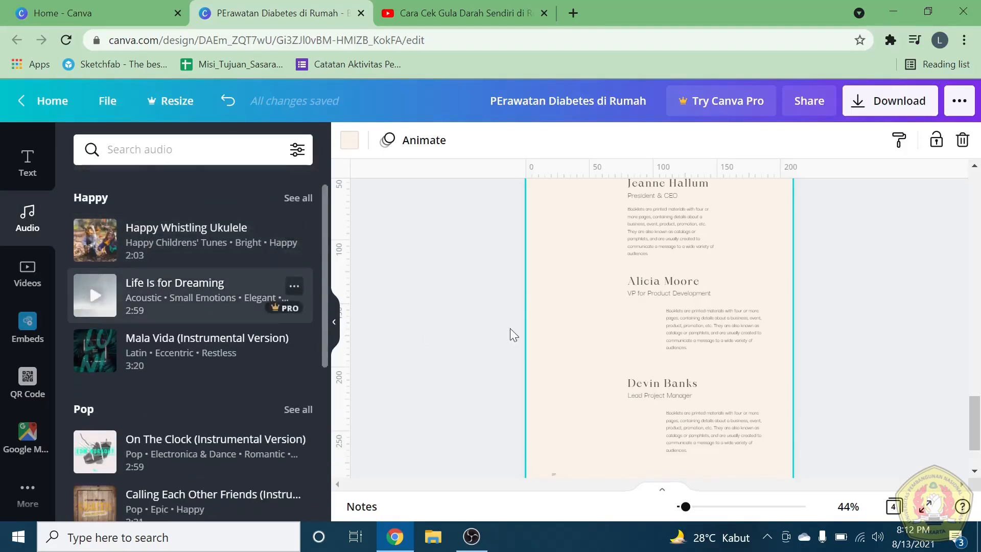
pyautogui.scroll(3, 650, 337)
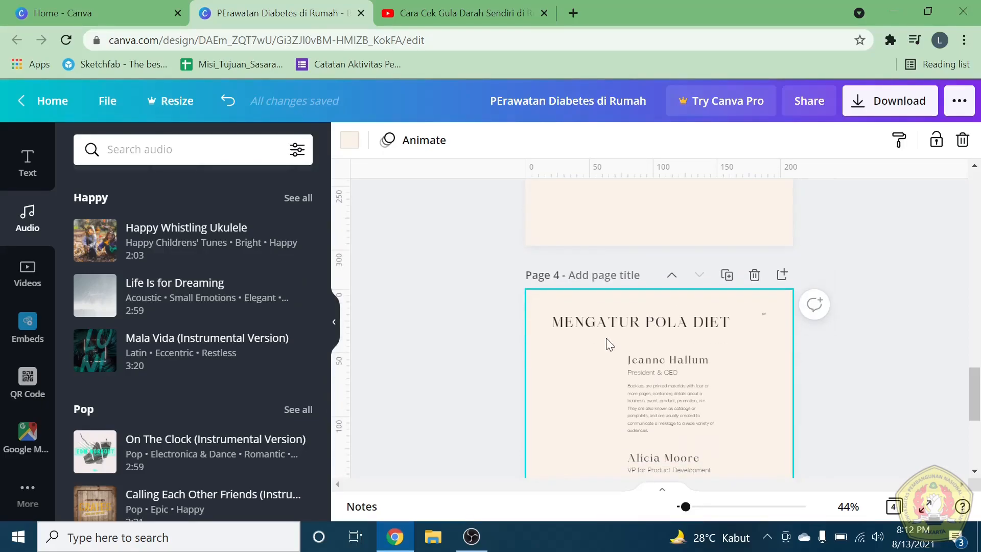
pyautogui.scroll(5, 608, 337)
pyautogui.scroll(-6, 599, 336)
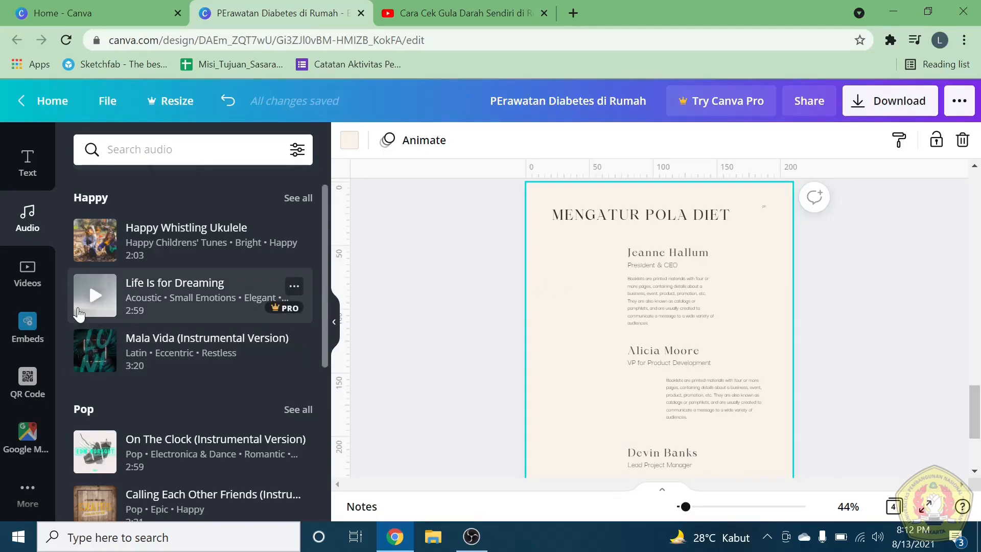
pyautogui.scroll(2, 15, 323)
pyautogui.scroll(3, 15, 323)
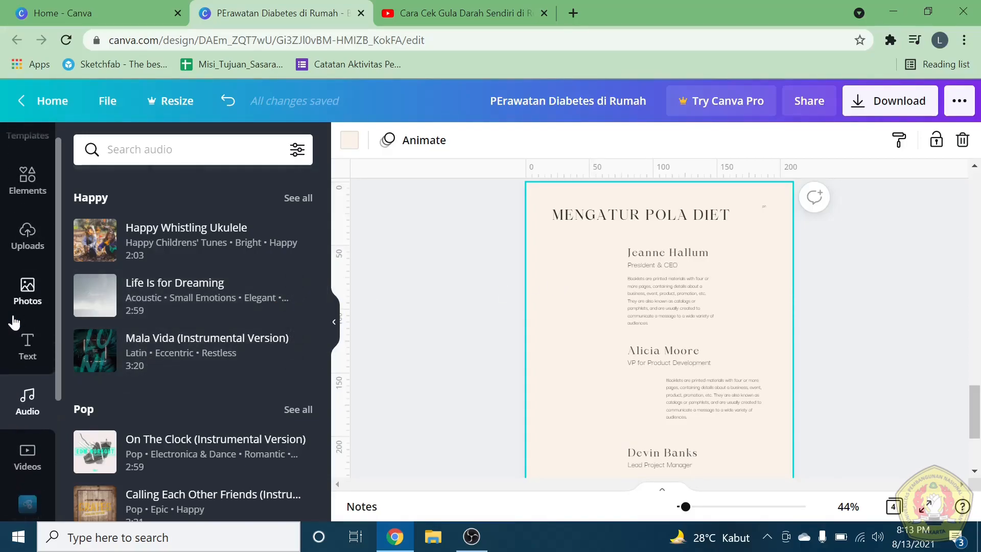
# Start a Device upload from Uploads, then cancel the file picker without choosing a file
pyautogui.click(28, 260)
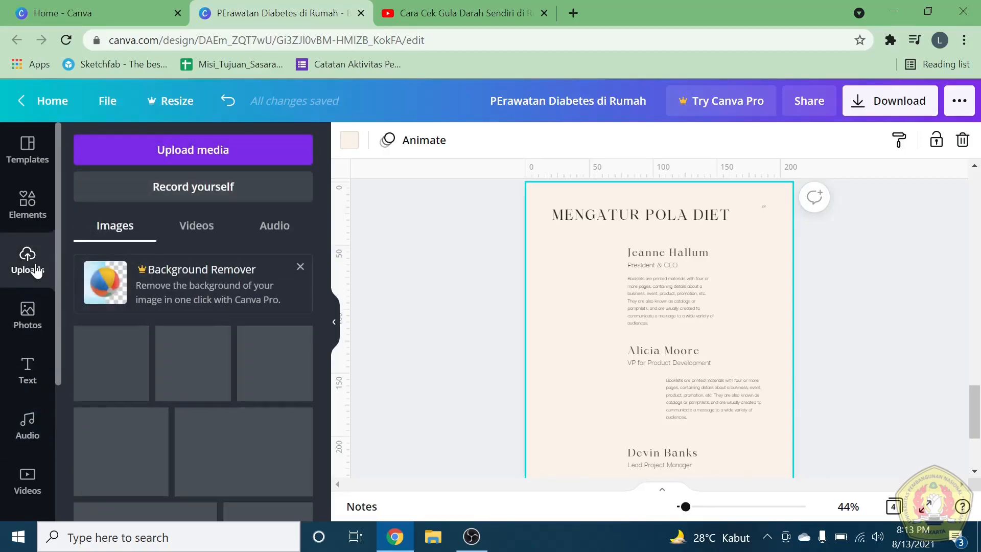
pyautogui.click(182, 158)
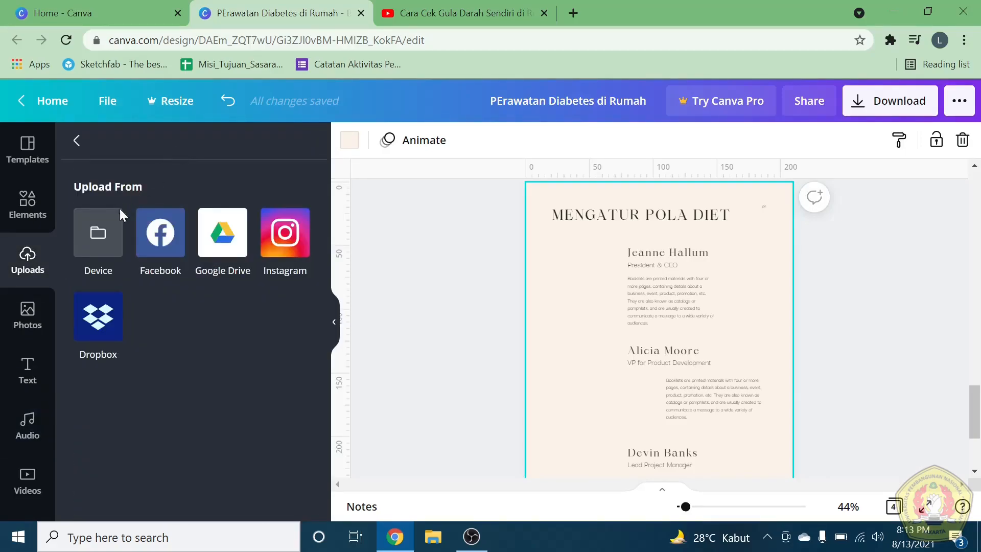
pyautogui.click(96, 249)
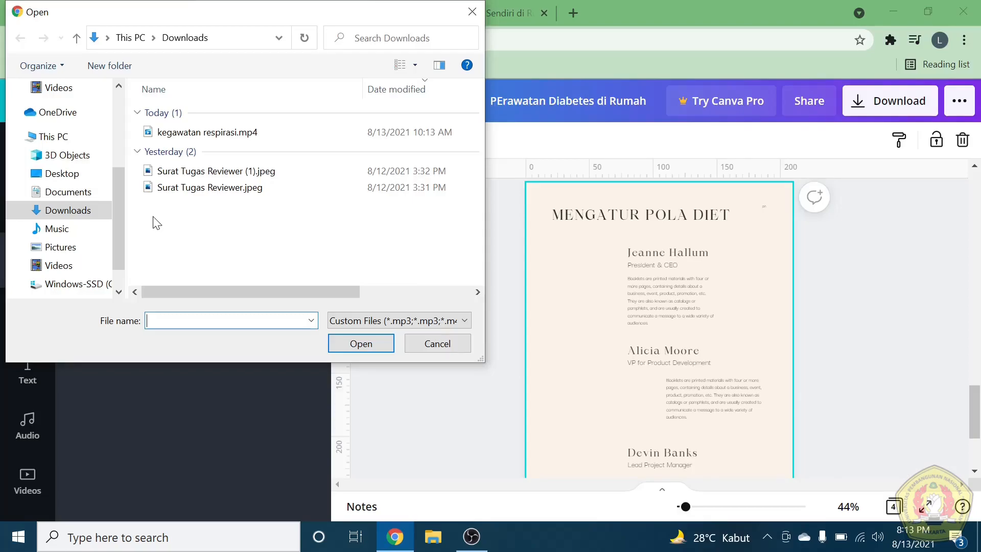
pyautogui.click(418, 345)
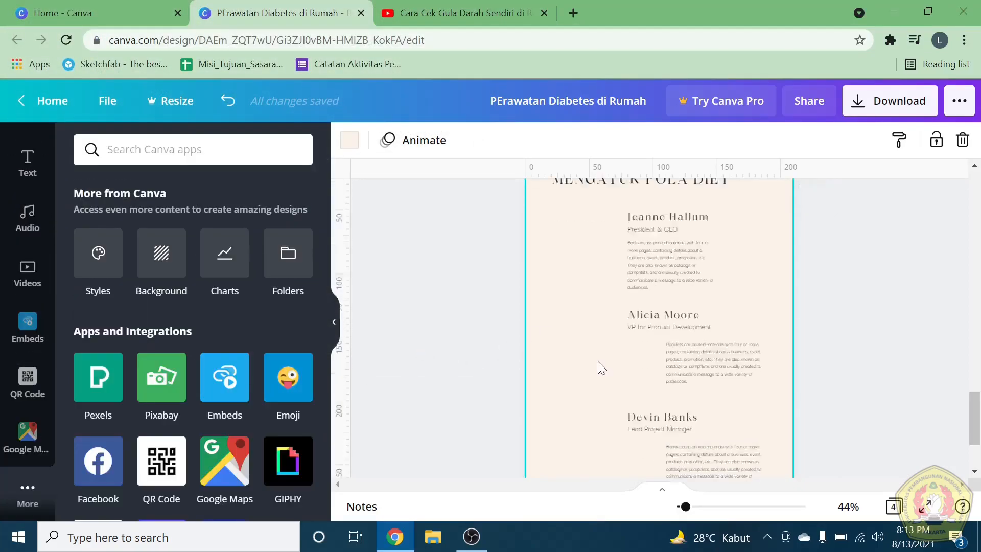
pyautogui.scroll(-3, 598, 360)
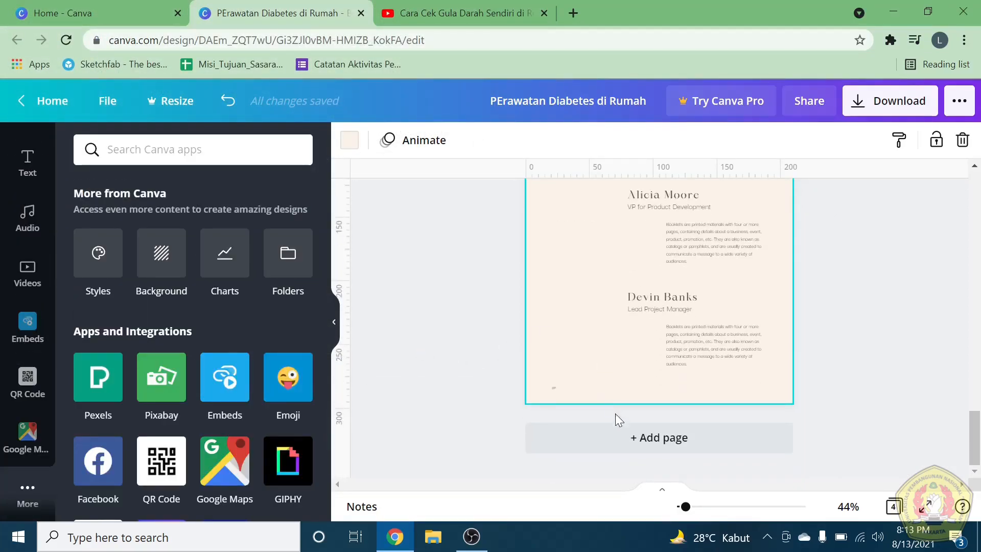
# Add a blank fifth page to the booklet
pyautogui.click(629, 437)
pyautogui.scroll(1, 599, 340)
pyautogui.scroll(1, 599, 340)
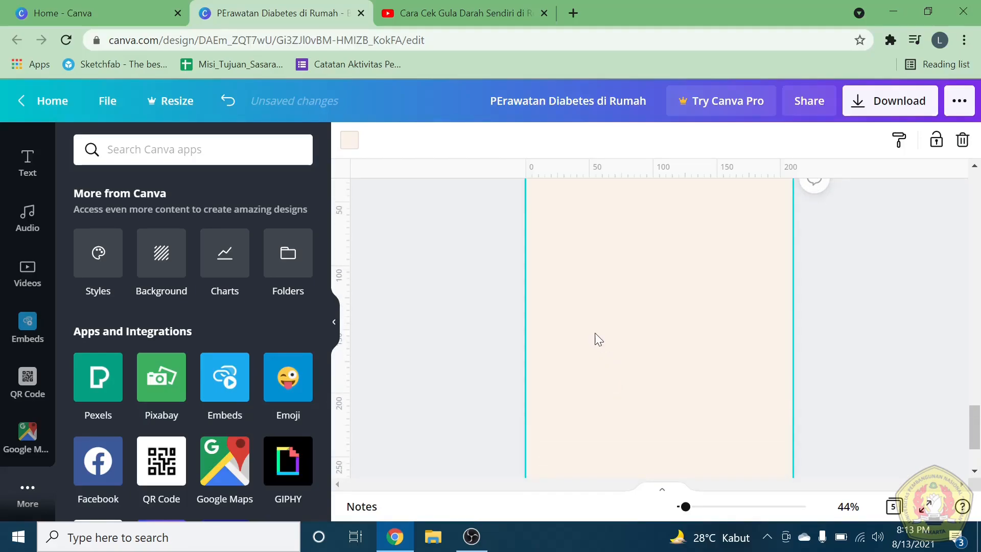
pyautogui.scroll(2, 597, 339)
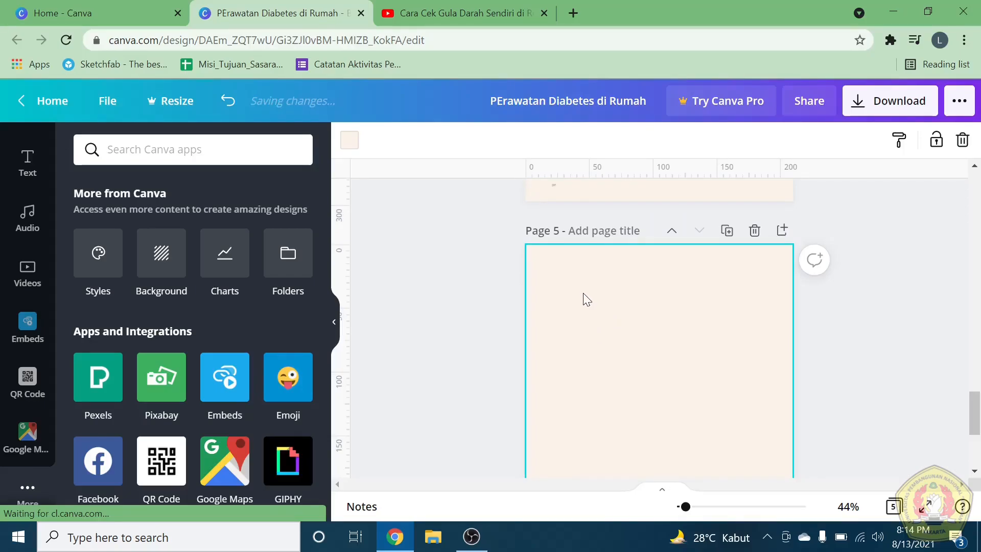
pyautogui.scroll(2, 562, 296)
pyautogui.scroll(2, 29, 223)
pyautogui.scroll(2, 30, 224)
# Apply the template's Keeping Print Alive layout to page 5 and select its title
pyautogui.click(27, 149)
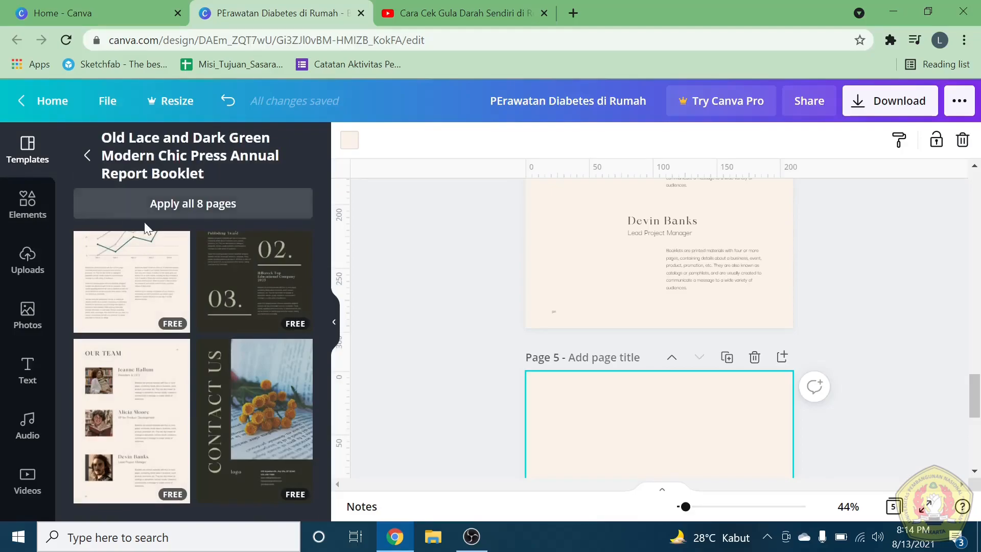
pyautogui.scroll(5, 153, 245)
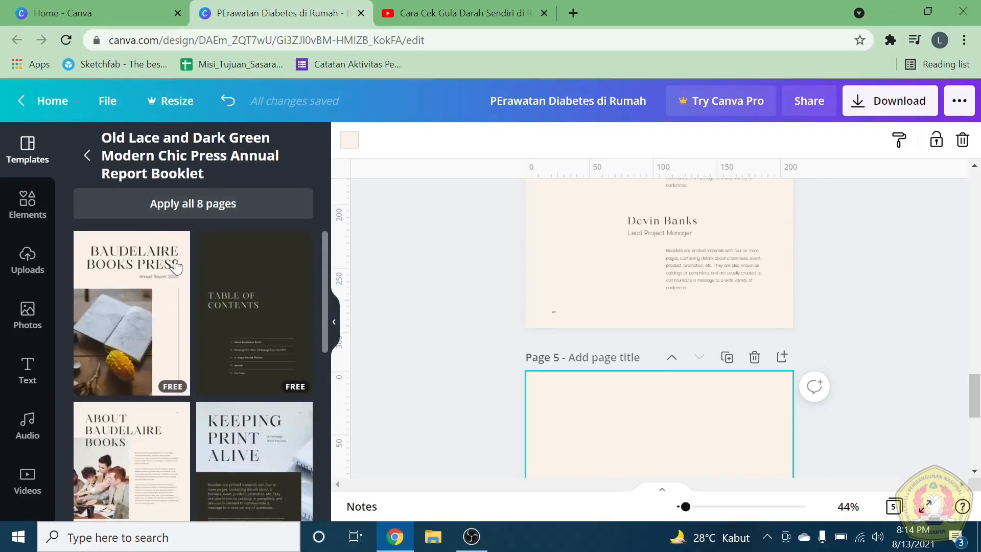
pyautogui.scroll(-2, 218, 366)
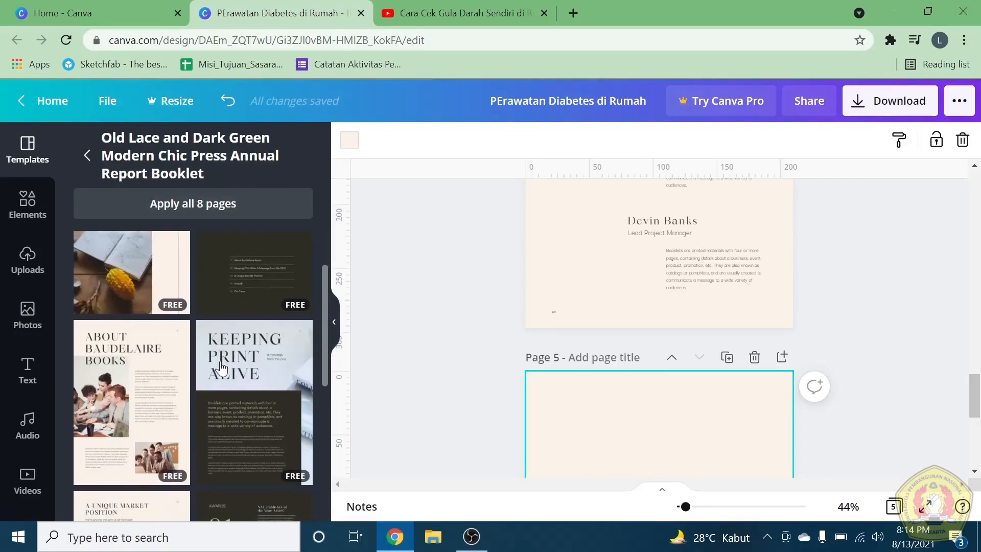
pyautogui.click(250, 387)
pyautogui.scroll(-2, 624, 372)
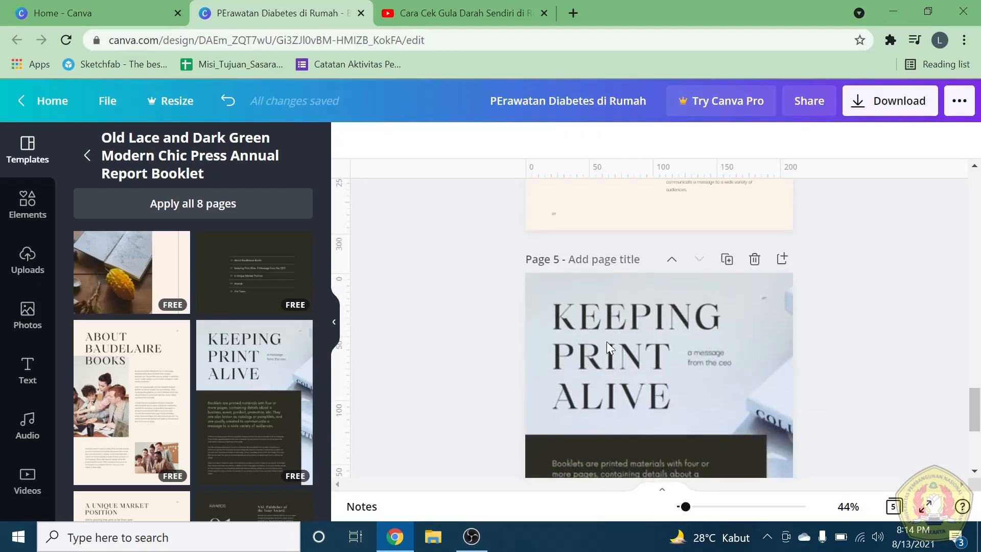
pyautogui.click(615, 367)
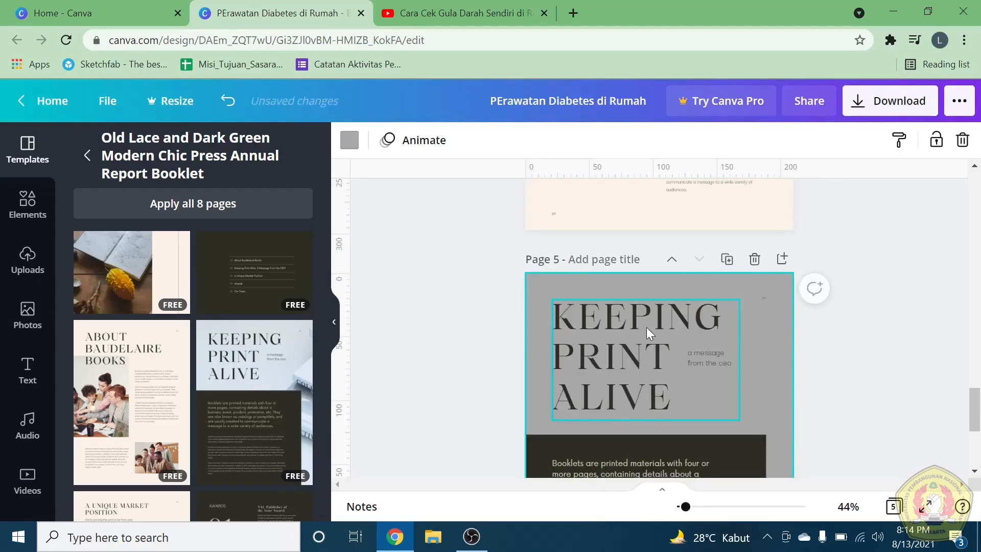
# Retitle page 5 'POST TEST', caption it 'Apakah saudara sudah memahami materi di ats? mari kita cori ta', and raise the title
pyautogui.scroll(-2, 646, 328)
pyautogui.doubleClick(627, 297)
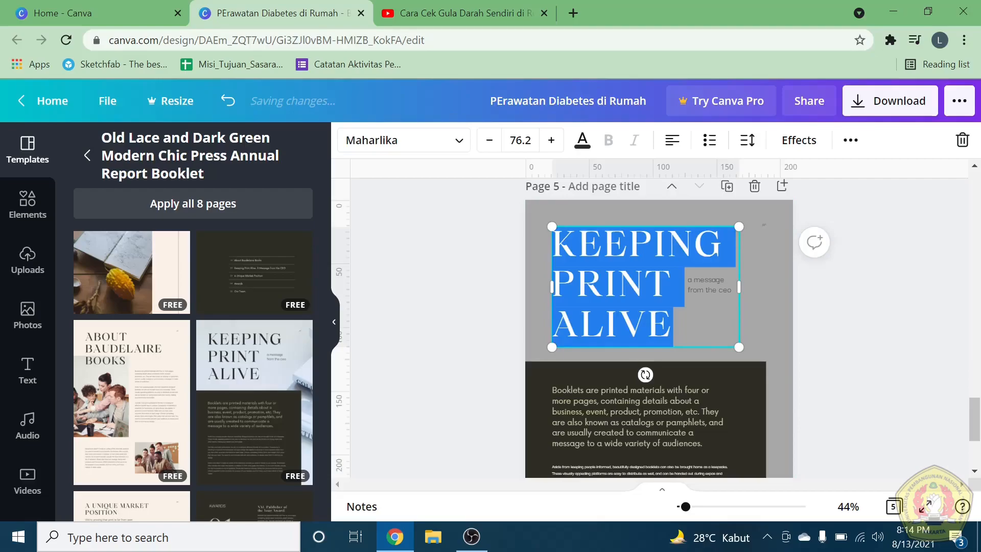
pyautogui.write('POST TEST')
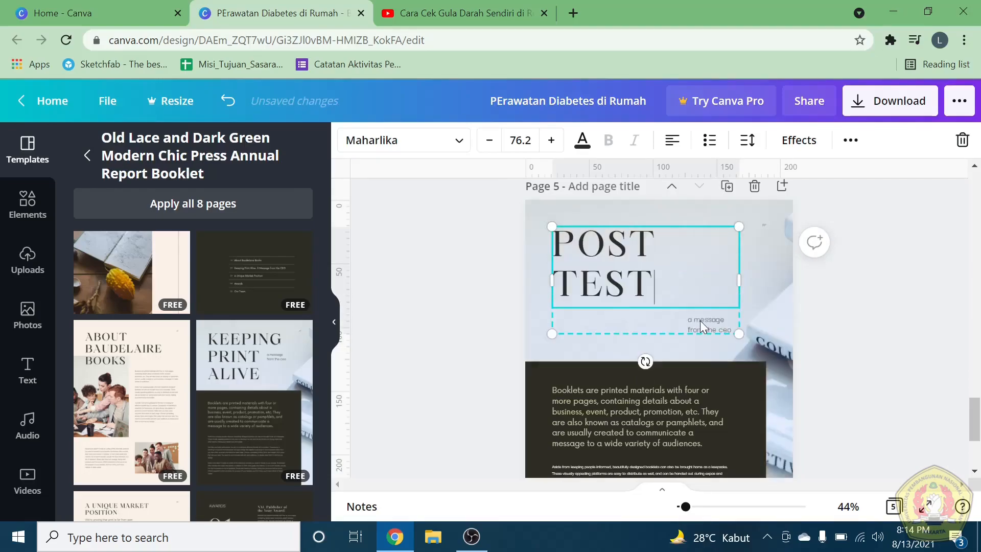
pyautogui.click(709, 326)
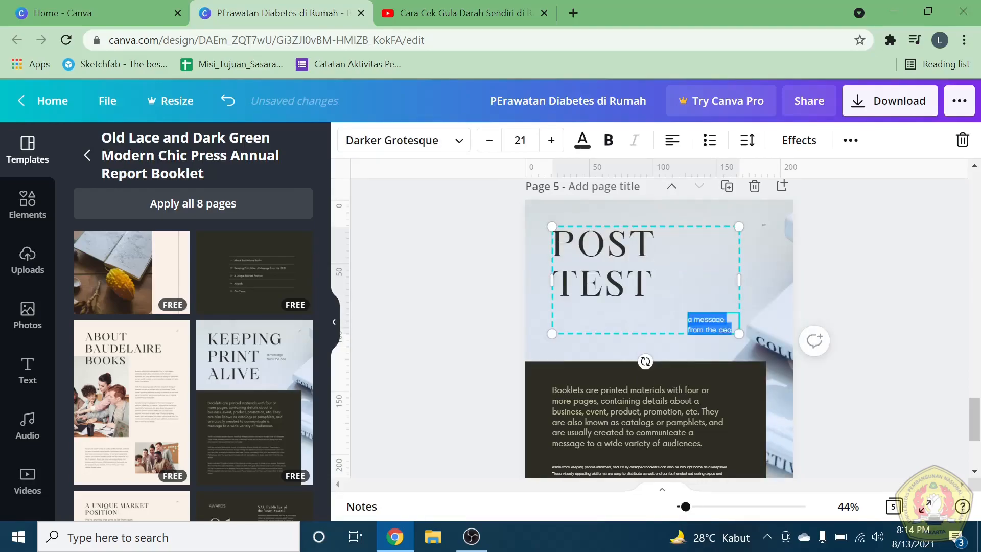
pyautogui.write('Apakah saudara sudah memahami materi di ats')
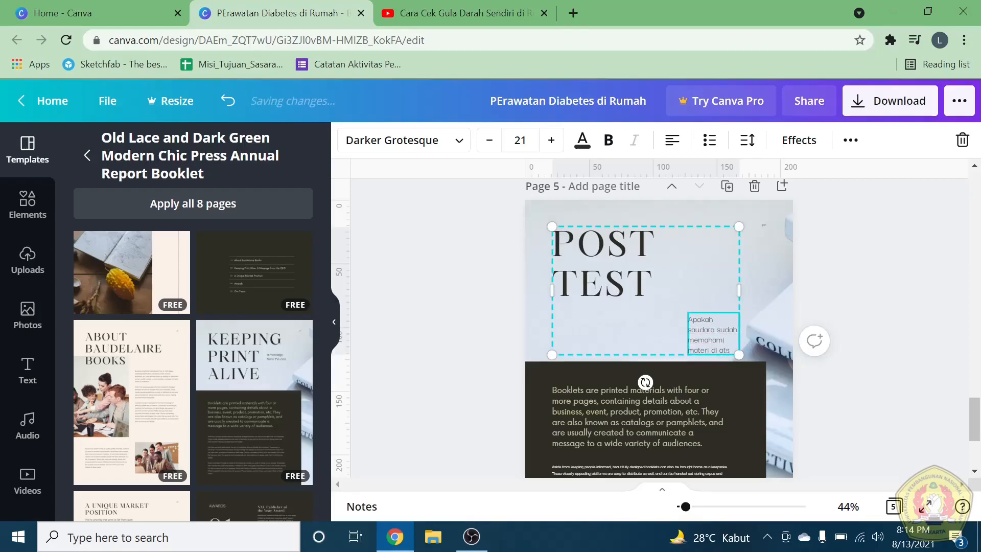
pyautogui.write('? mari k')
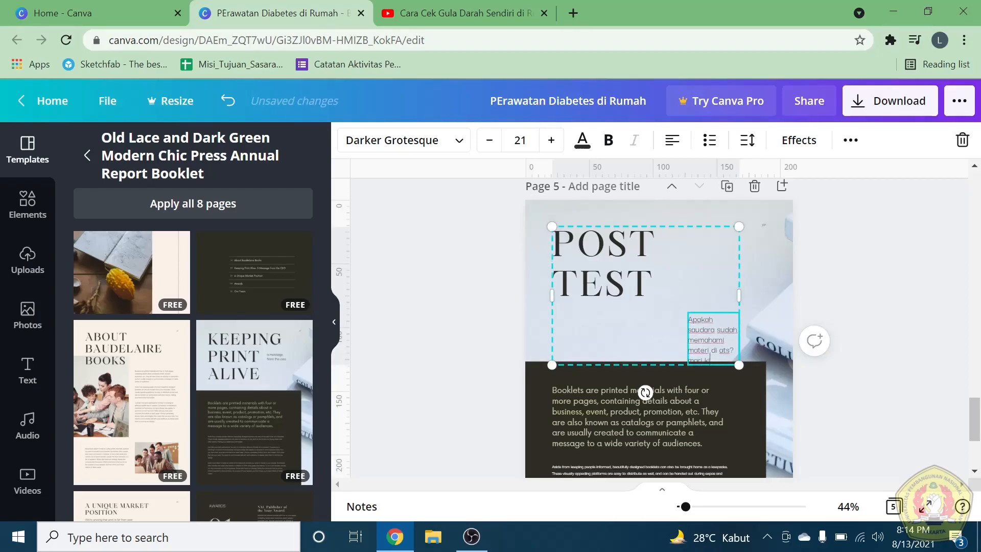
pyautogui.write('ita cori ta')
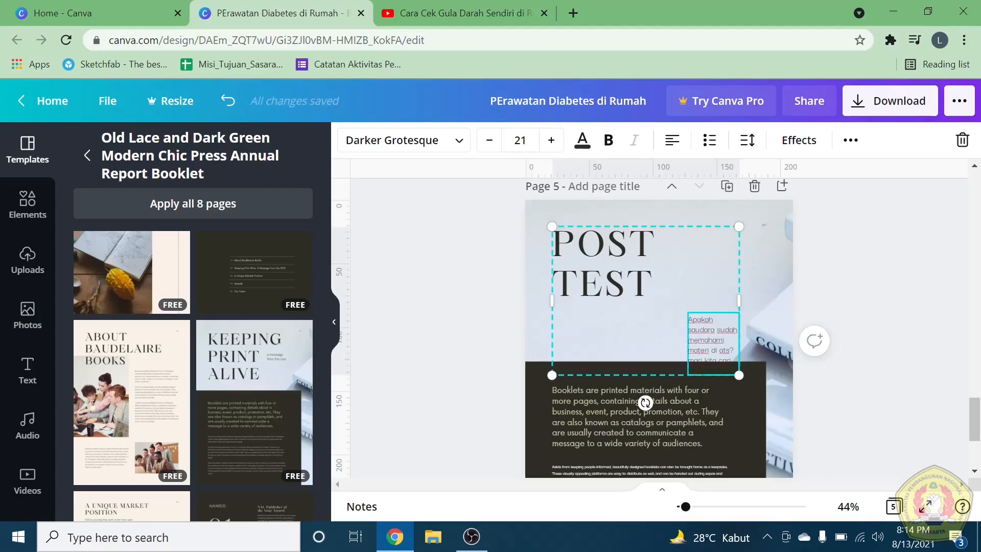
pyautogui.moveTo(710, 257); pyautogui.dragTo(705, 238)
# Select the booklet description paragraph for editing, then open a new browser tab
pyautogui.scroll(-2, 642, 390)
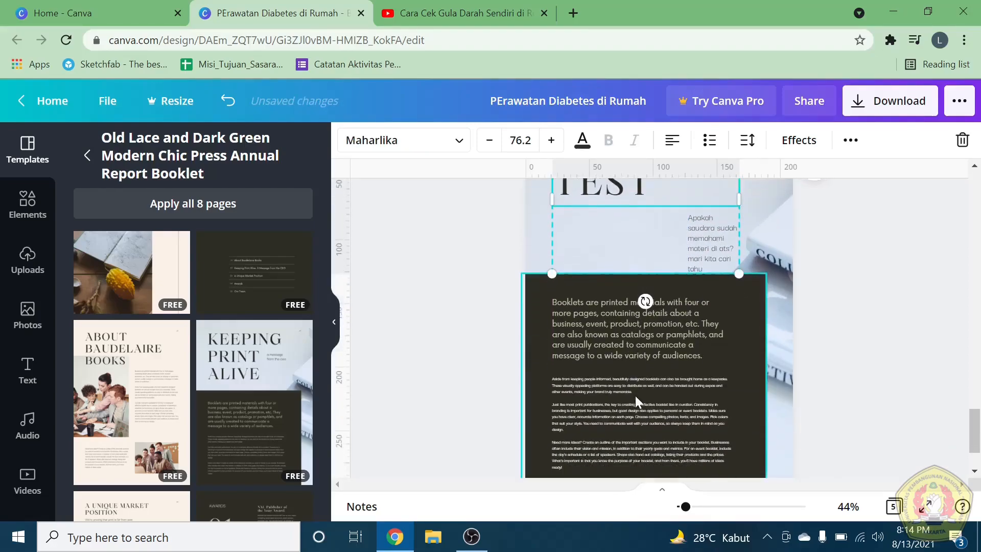
pyautogui.click(627, 324)
pyautogui.click(628, 324)
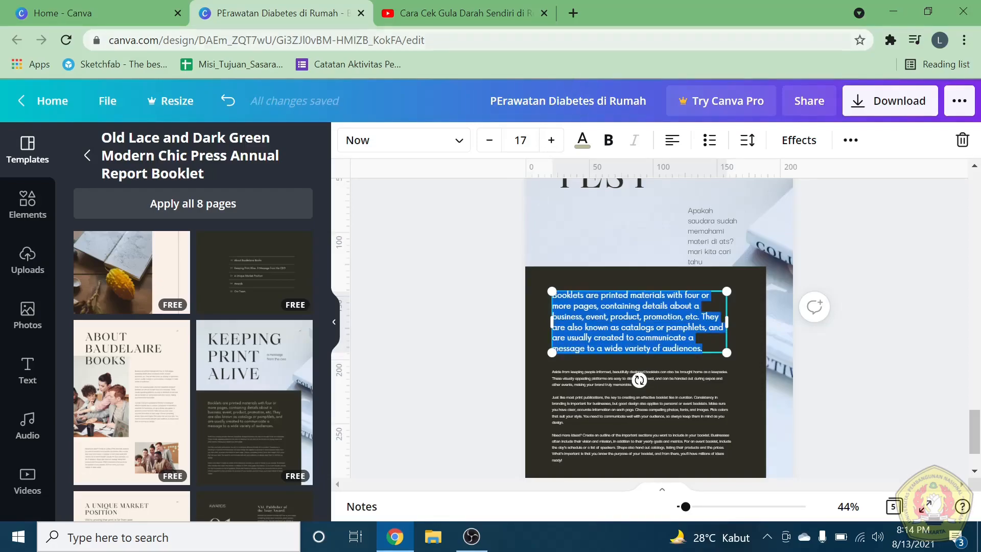
pyautogui.click(572, 14)
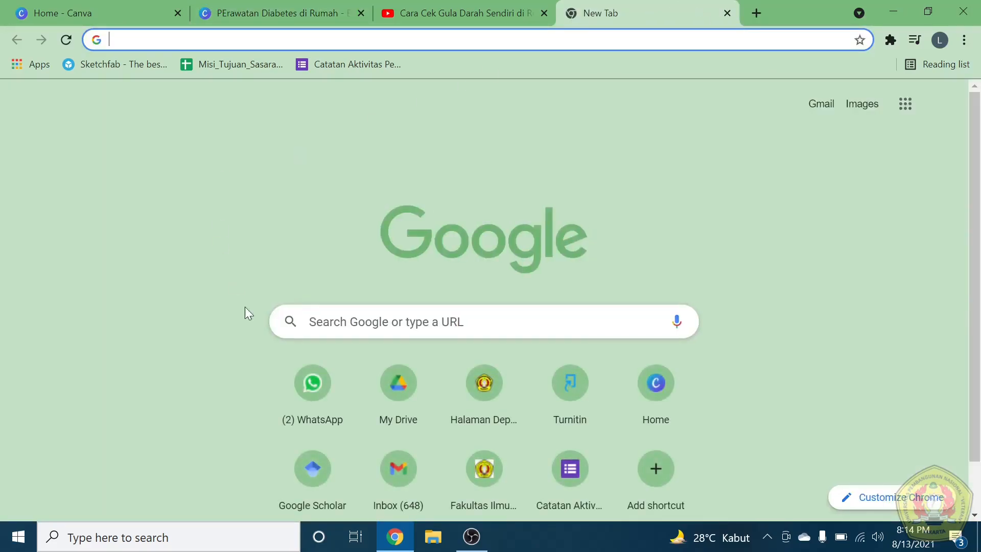
# Copy the shortened share link of the 'Post-test Perawatan Mandiri Diabetes' form and return to Canva
pyautogui.click(392, 407)
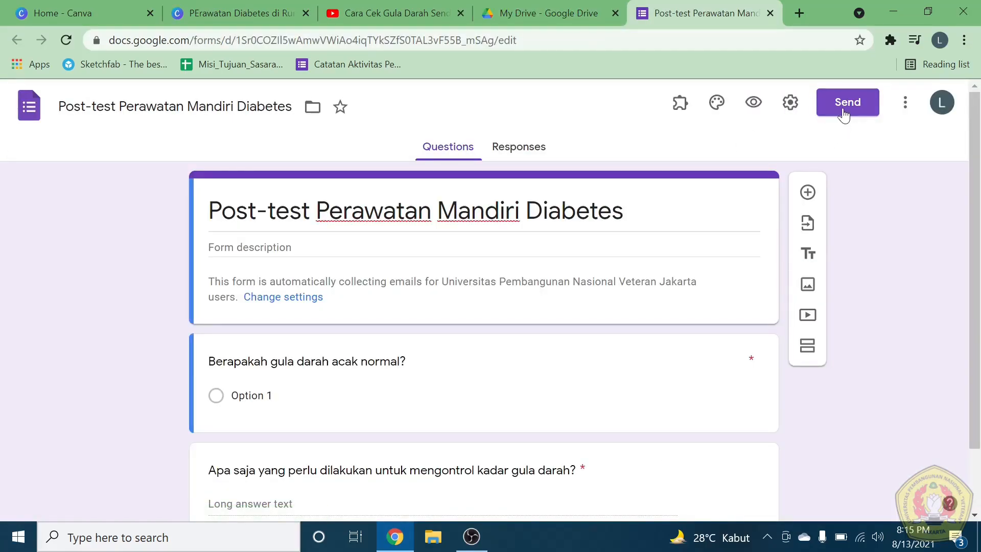
pyautogui.click(844, 114)
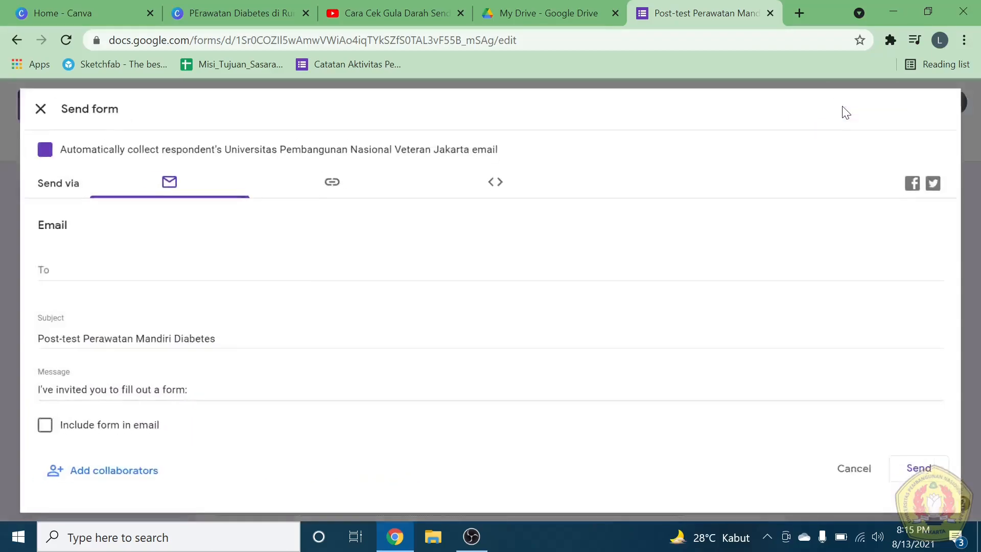
pyautogui.click(324, 183)
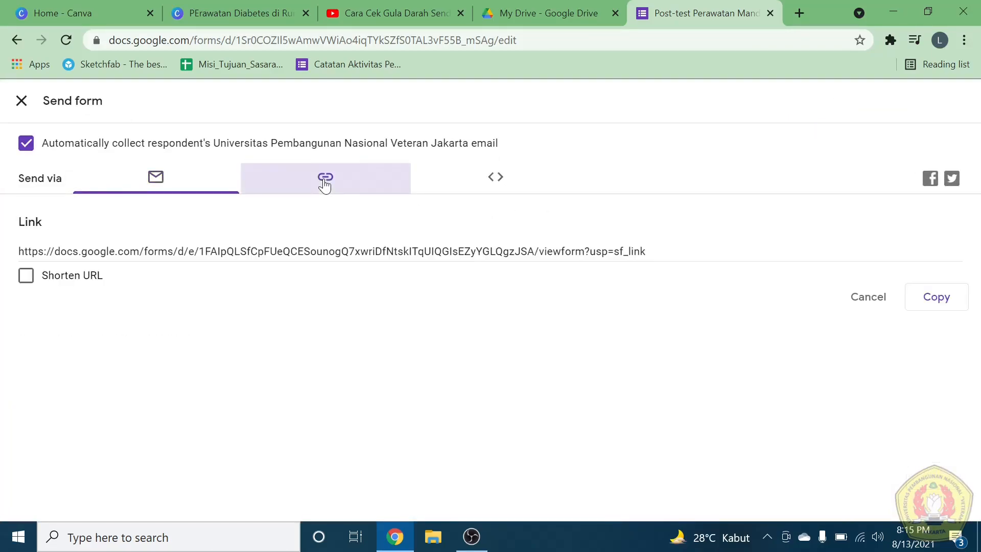
pyautogui.click(24, 276)
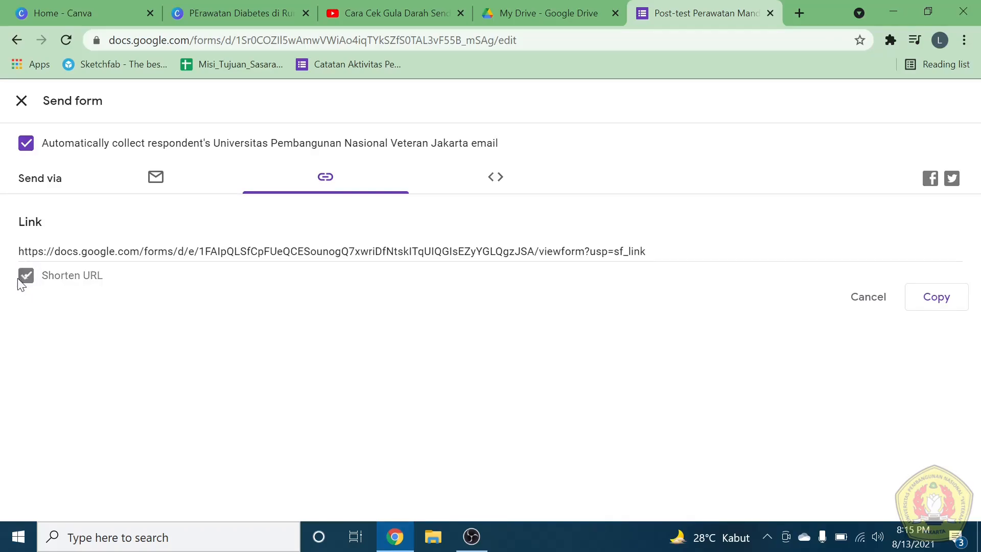
pyautogui.click(937, 298)
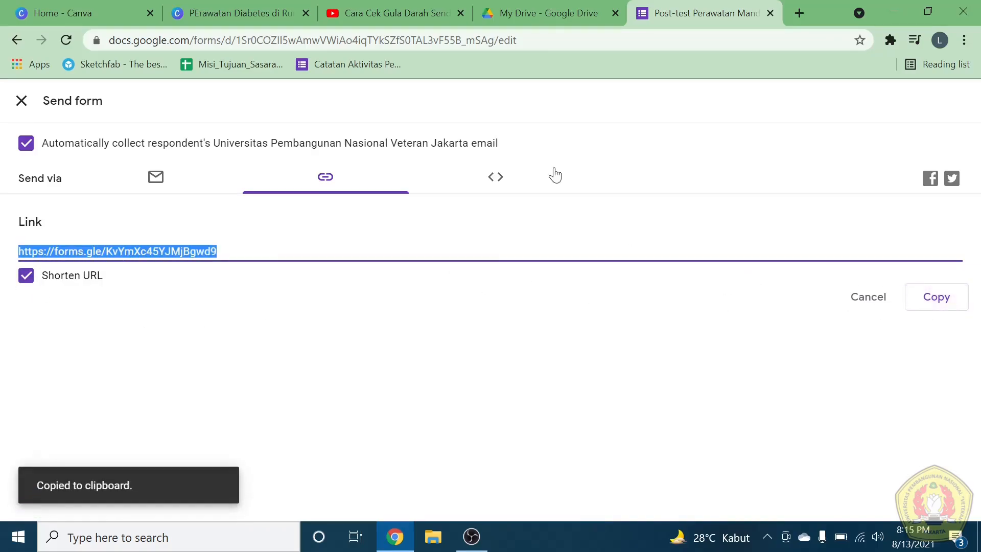
pyautogui.click(276, 13)
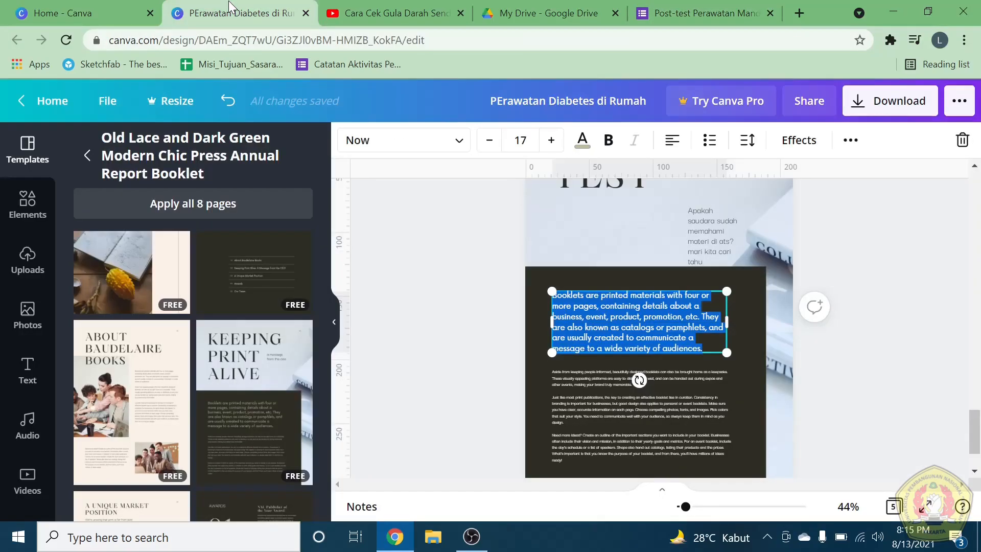
# Replace the paragraph with the form's short URL and make that text a clickable link
pyautogui.hotkey('ctrl', 'v')
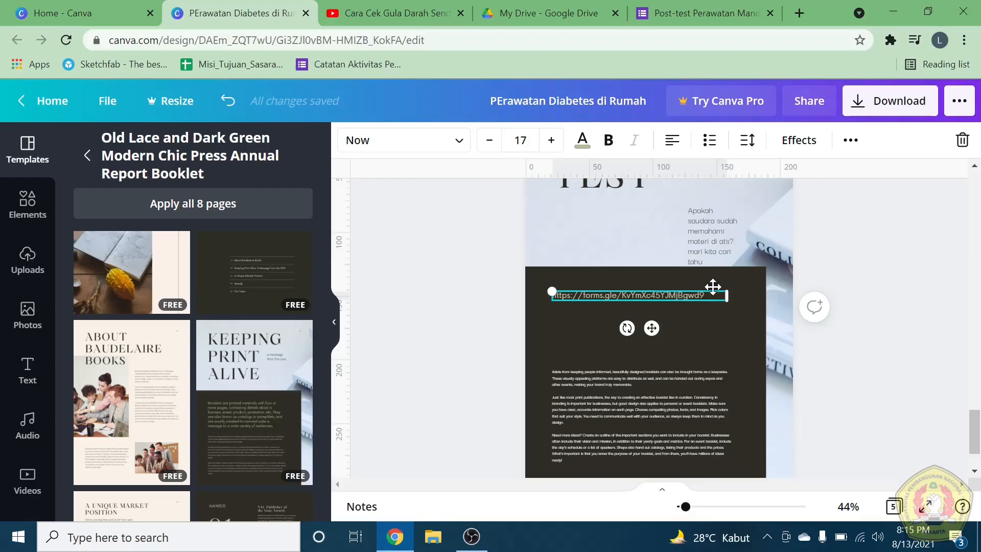
pyautogui.moveTo(705, 295); pyautogui.dragTo(539, 294)
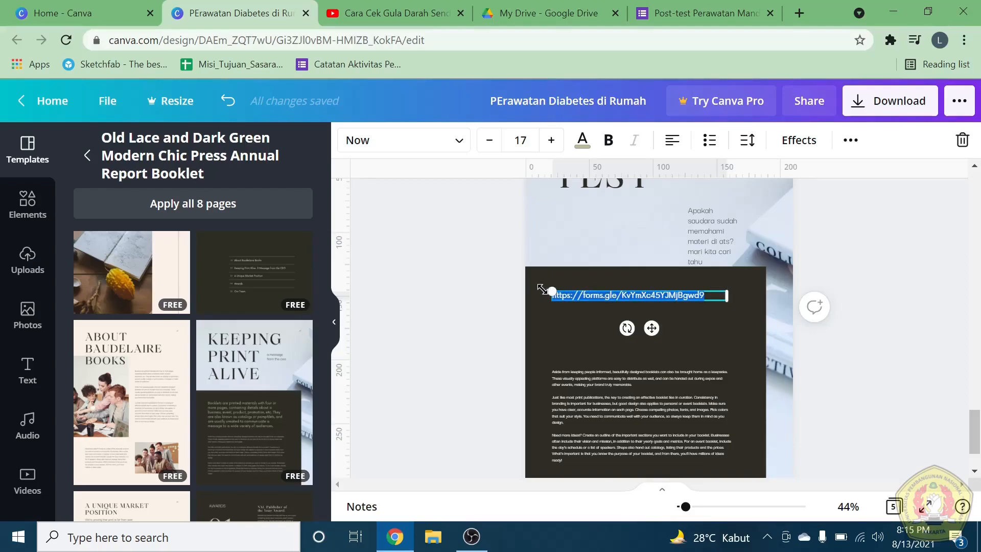
pyautogui.click(850, 140)
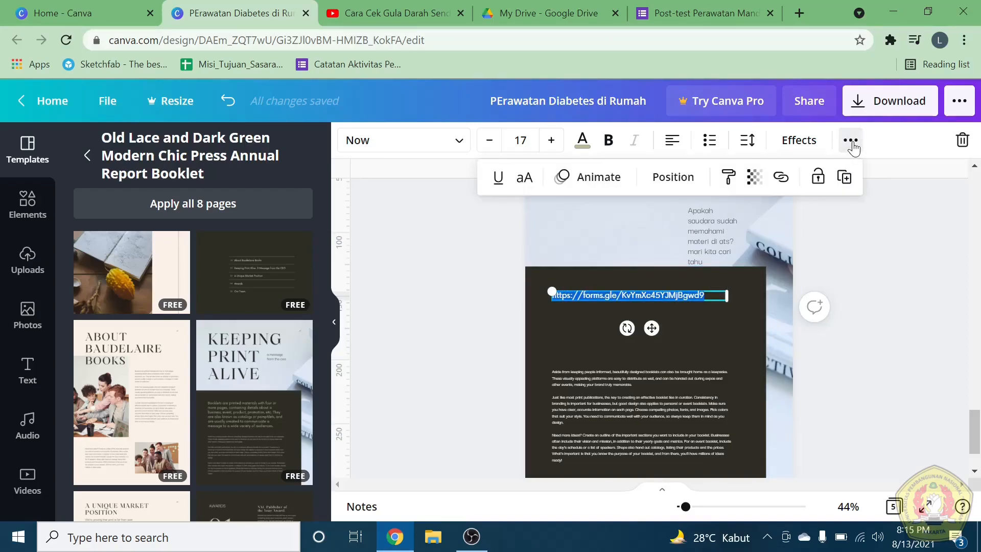
pyautogui.click(782, 177)
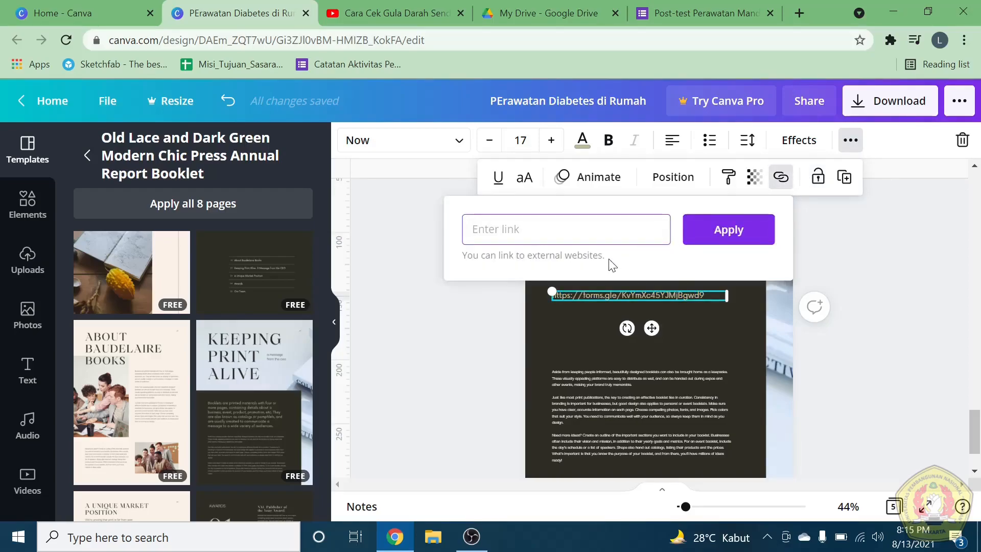
pyautogui.hotkey('ctrl', 'v')
pyautogui.click(726, 230)
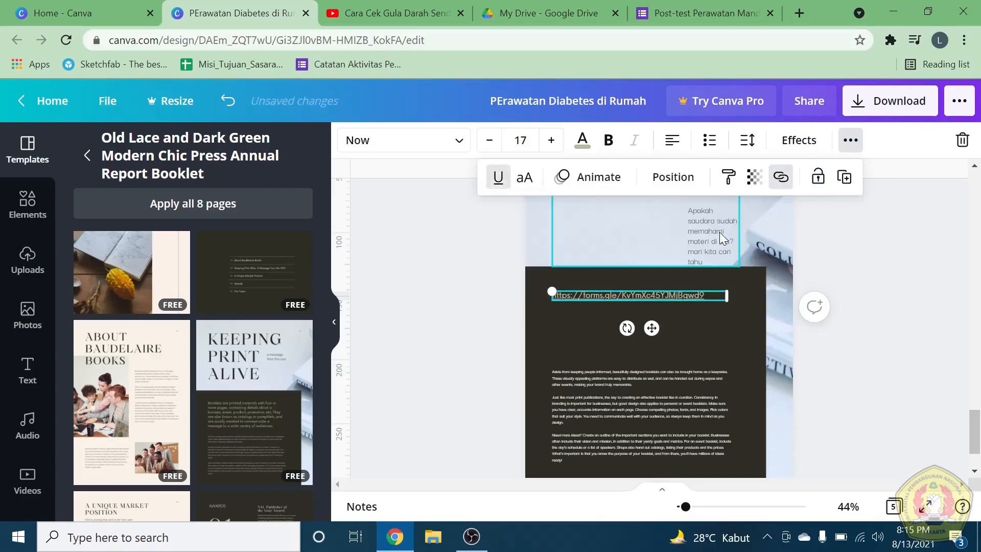
pyautogui.click(589, 337)
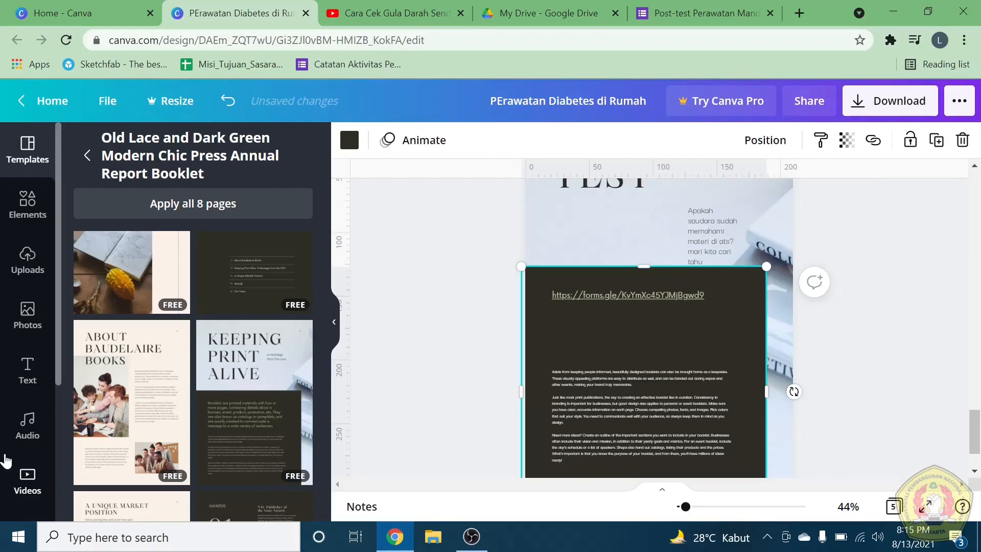
# Generate a QR code pointing to the post-test form link
pyautogui.scroll(-3, 15, 450)
pyautogui.click(19, 381)
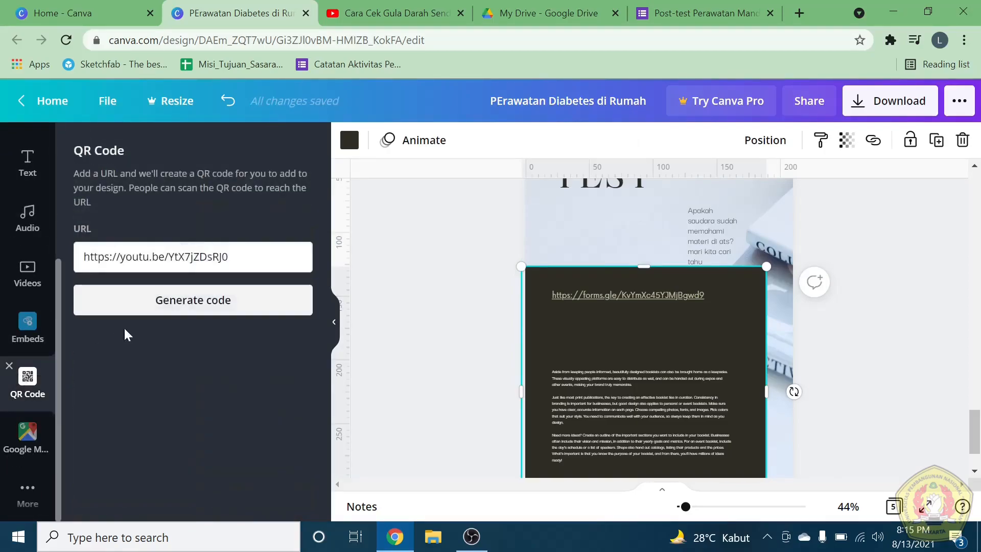
pyautogui.hotkey('ctrl', 'a')
pyautogui.hotkey('ctrl', 'v')
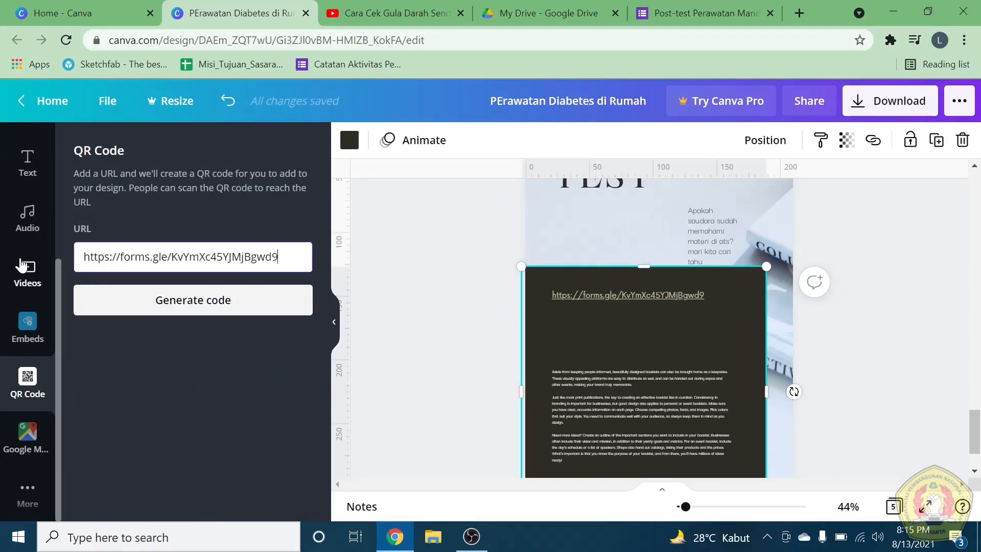
pyautogui.click(163, 312)
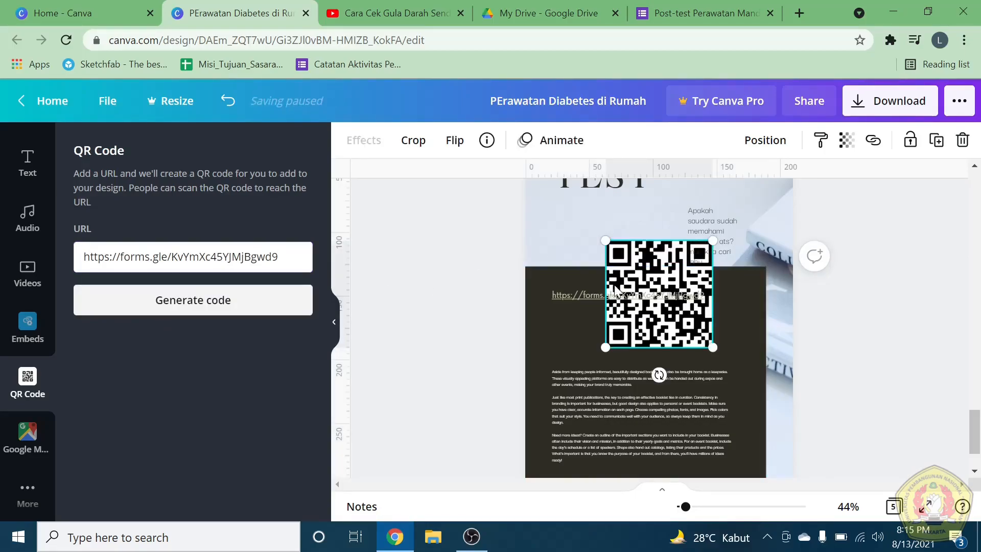
# Move the QR code below the form link
pyautogui.moveTo(657, 332); pyautogui.dragTo(605, 370)
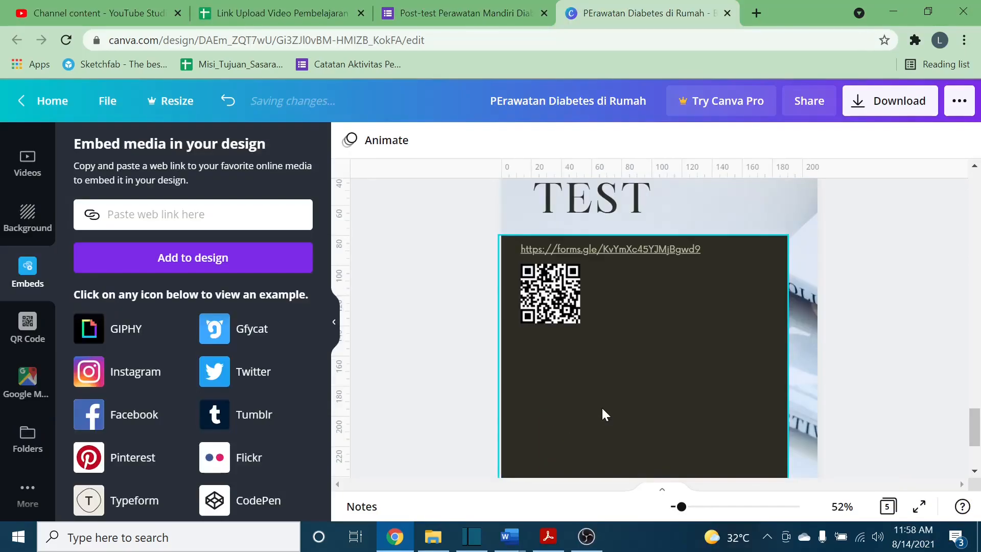
pyautogui.scroll(2, 682, 352)
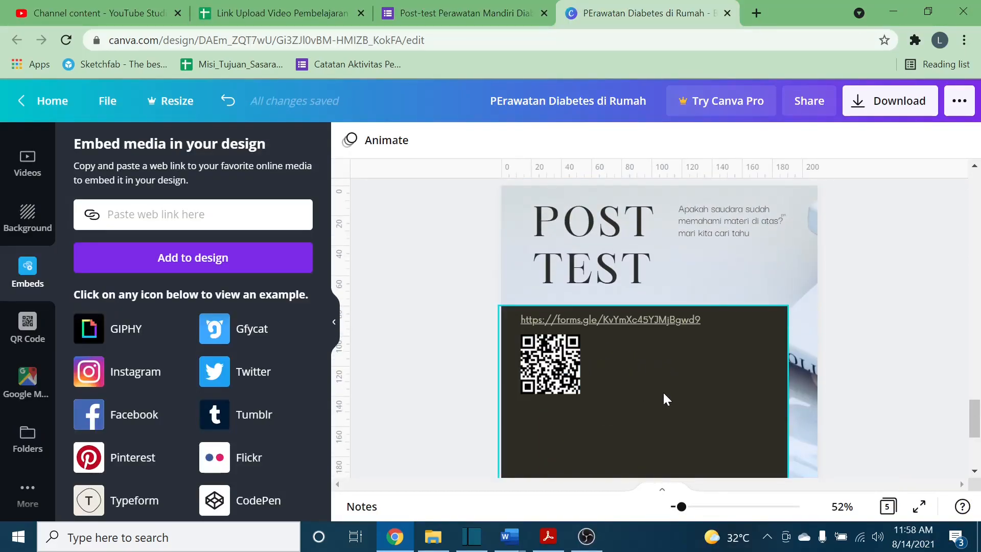
pyautogui.scroll(-2, 664, 394)
pyautogui.scroll(-2, 663, 399)
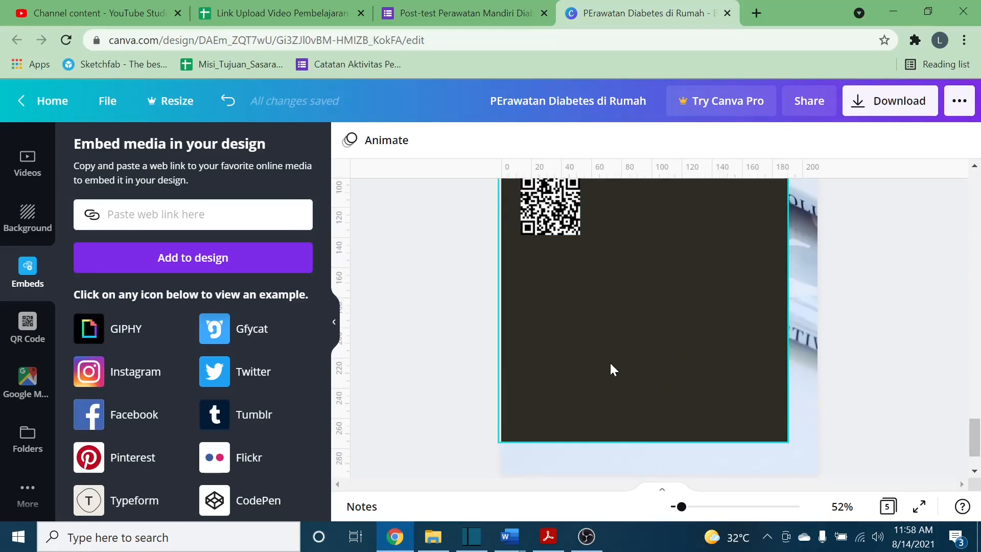
pyautogui.scroll(2, 694, 290)
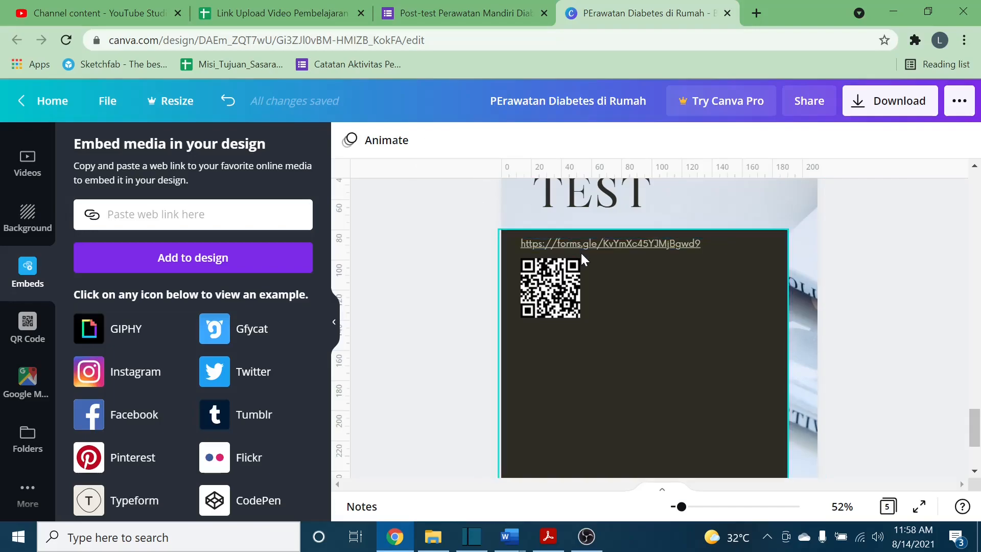
# Embed the Post-test Google Form beside the QR code and test it by submitting an answer
pyautogui.click(169, 215)
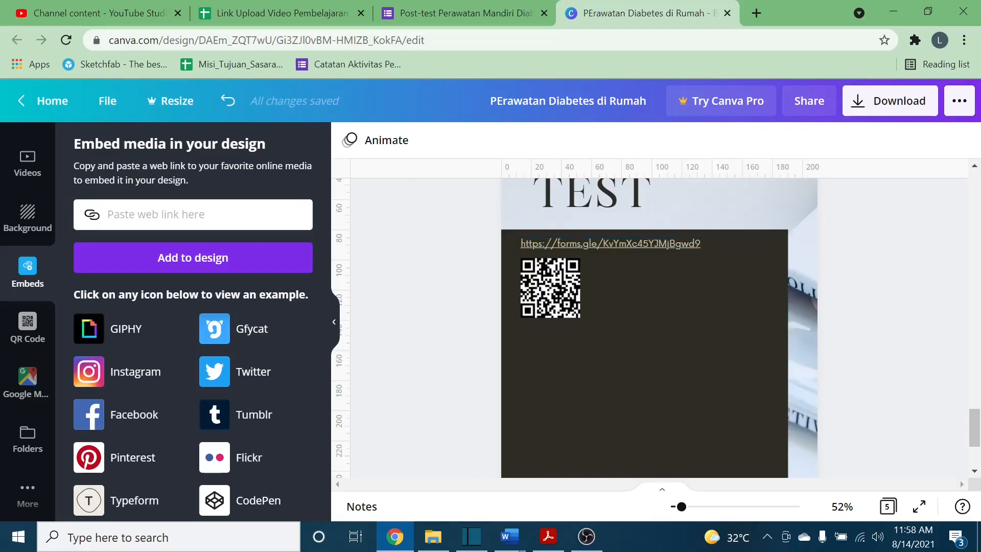
pyautogui.hotkey('ctrl', 'v')
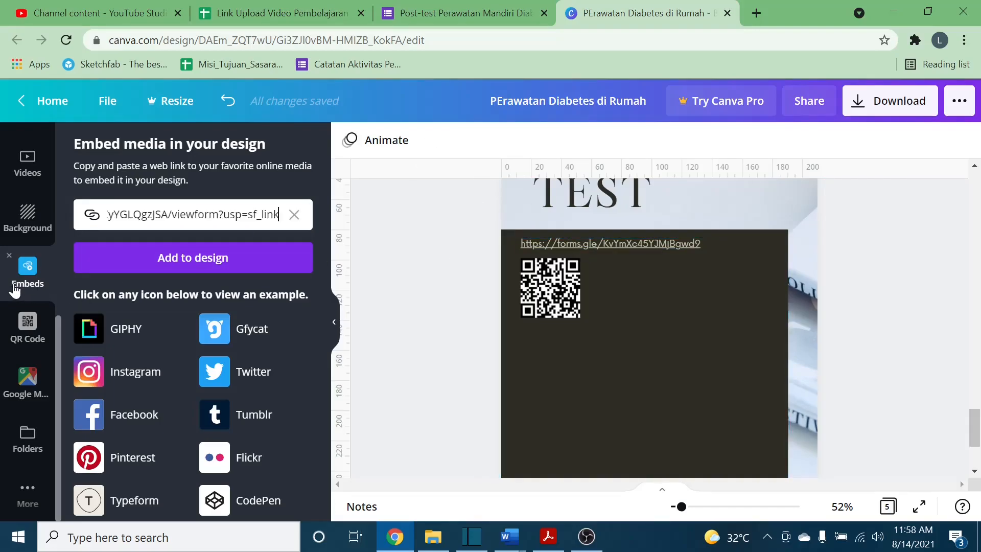
pyautogui.click(152, 259)
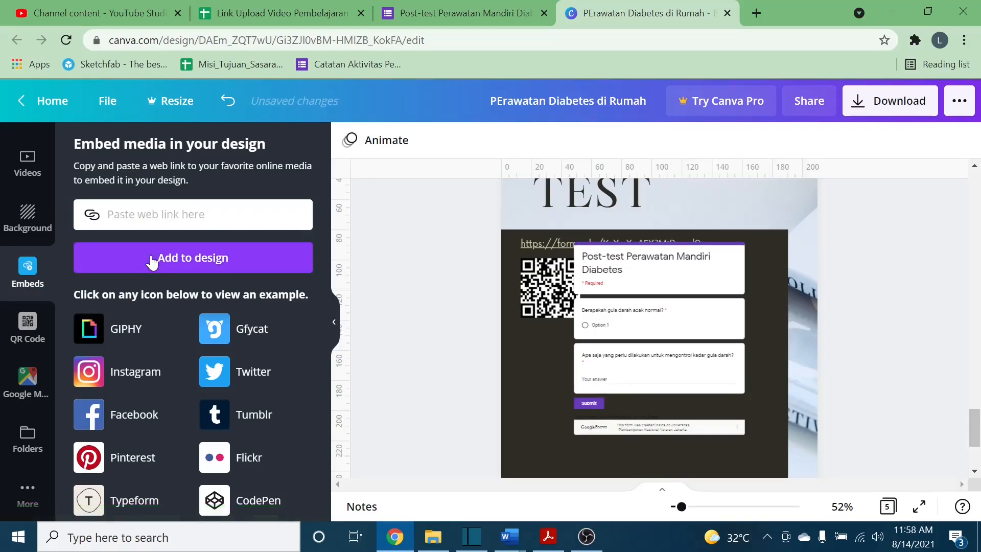
pyautogui.moveTo(613, 336); pyautogui.dragTo(623, 383)
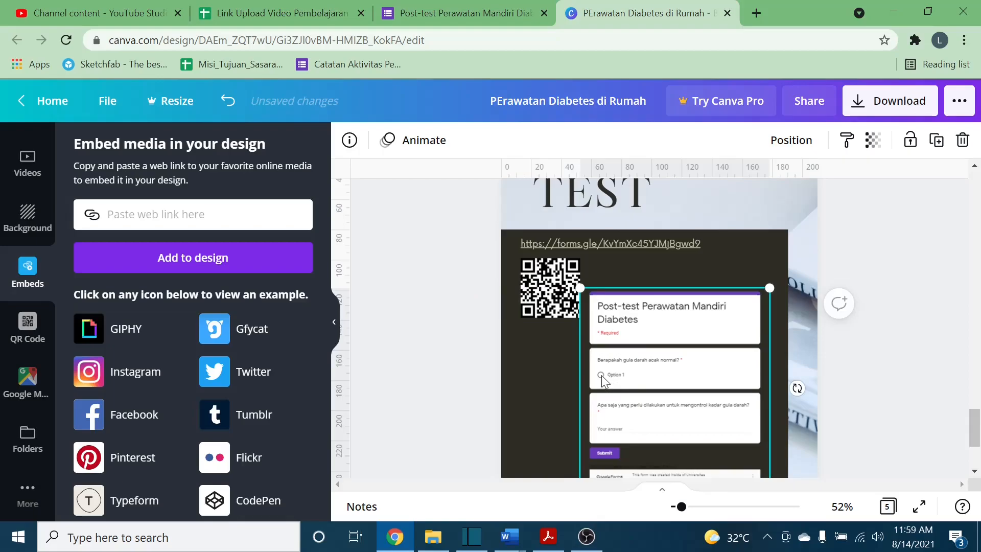
pyautogui.scroll(-2, 618, 381)
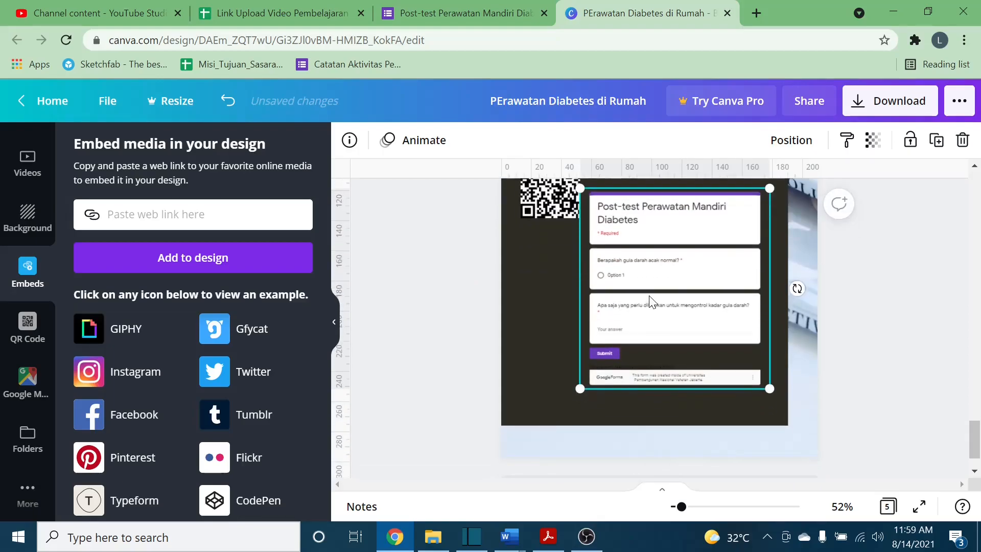
pyautogui.click(601, 275)
pyautogui.click(608, 355)
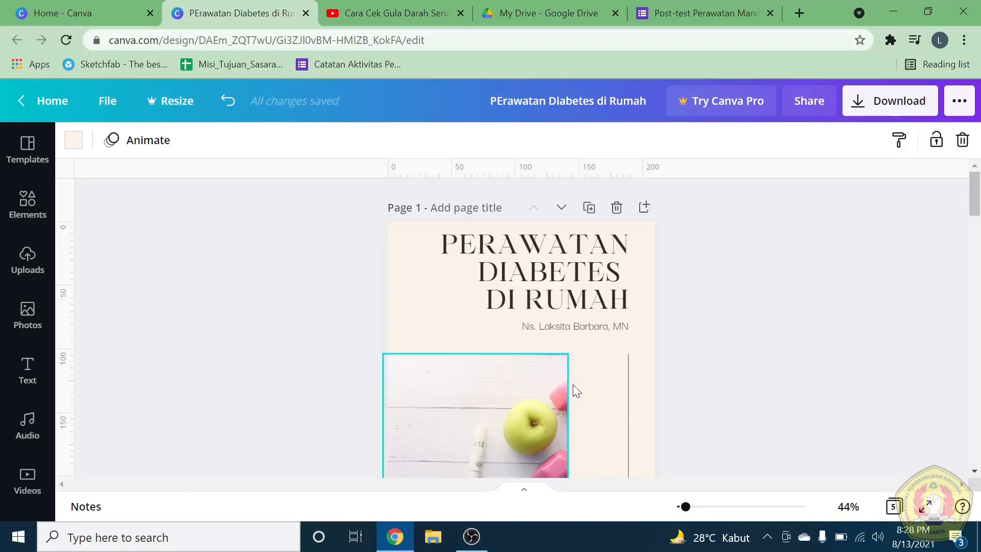
# Download all 5 booklet pages as a PDF Print file
pyautogui.scroll(-1, 683, 372)
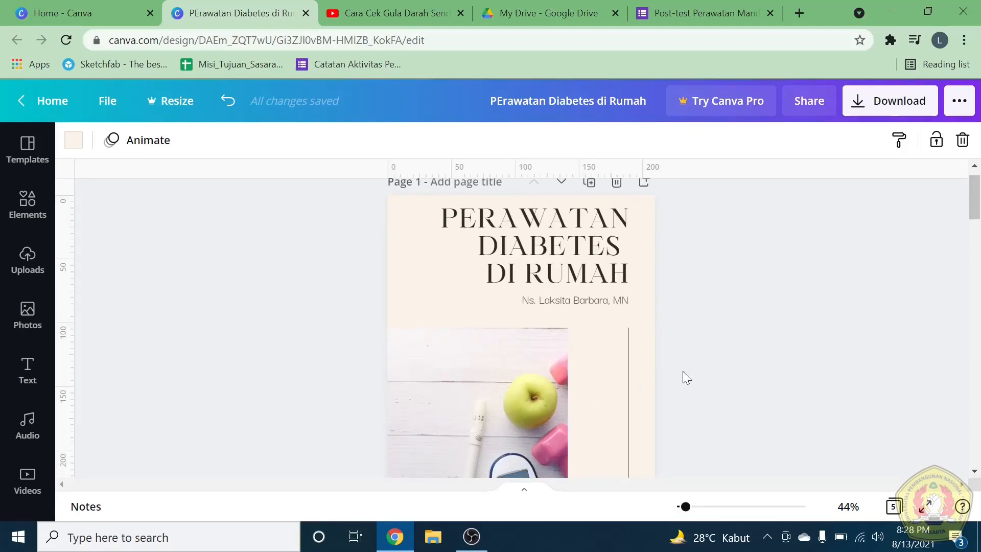
pyautogui.scroll(-1, 683, 371)
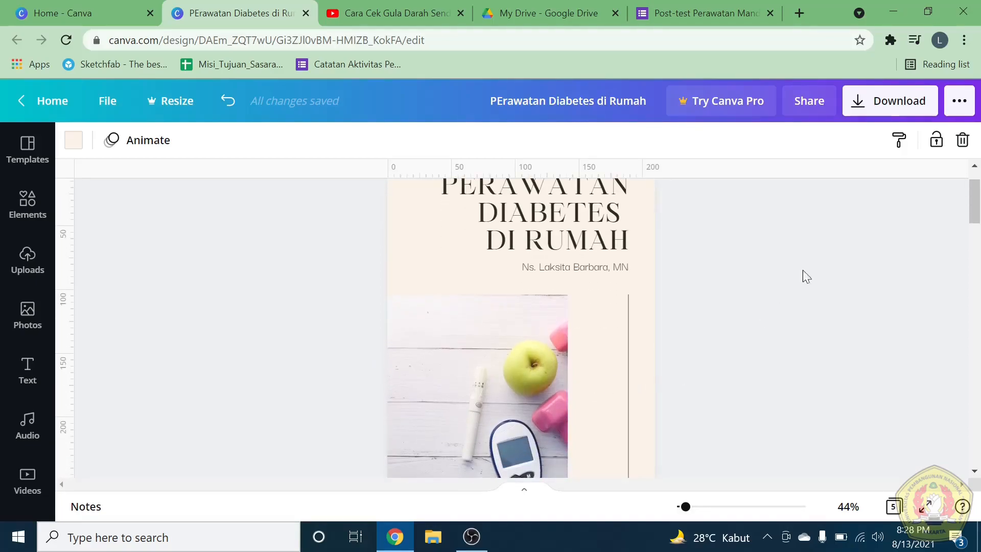
pyautogui.click(876, 113)
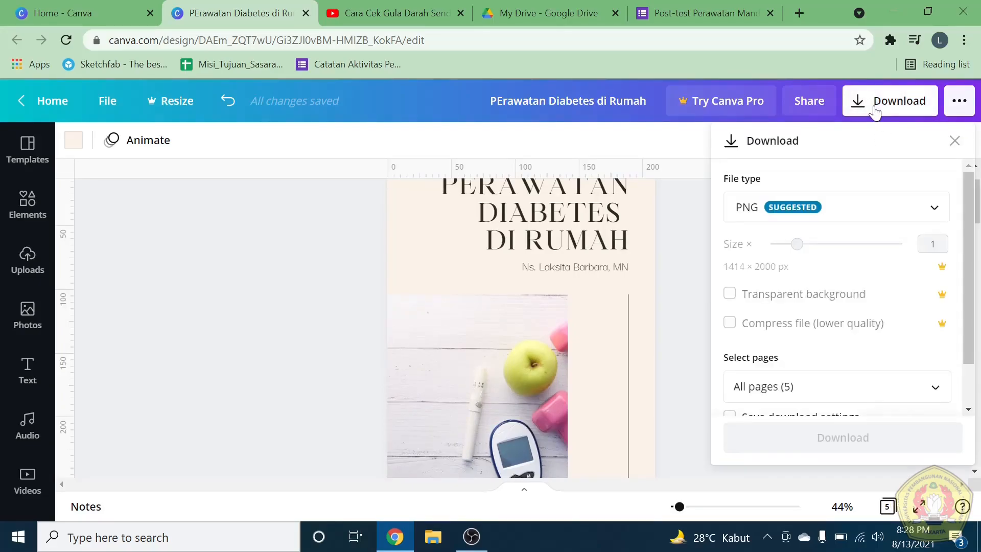
pyautogui.click(858, 206)
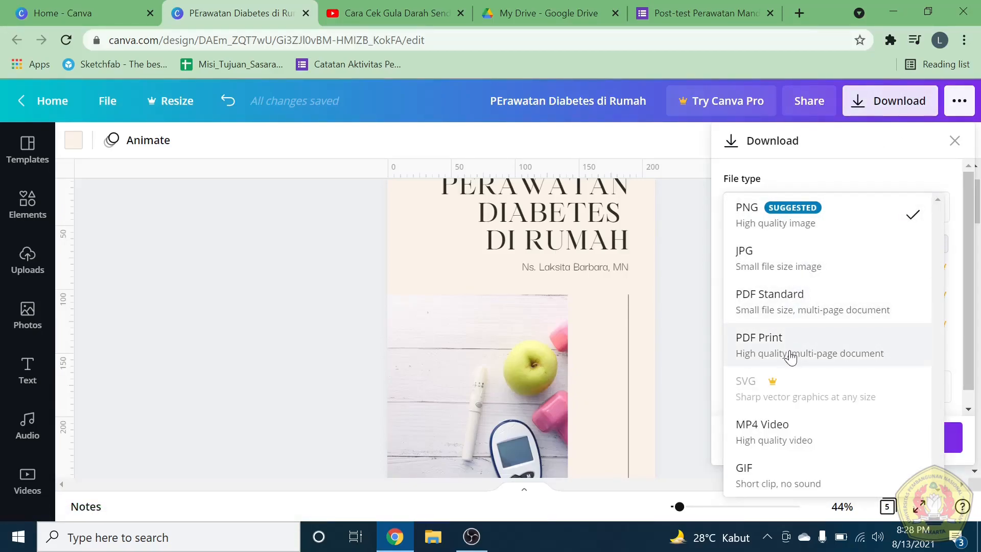
pyautogui.click(790, 306)
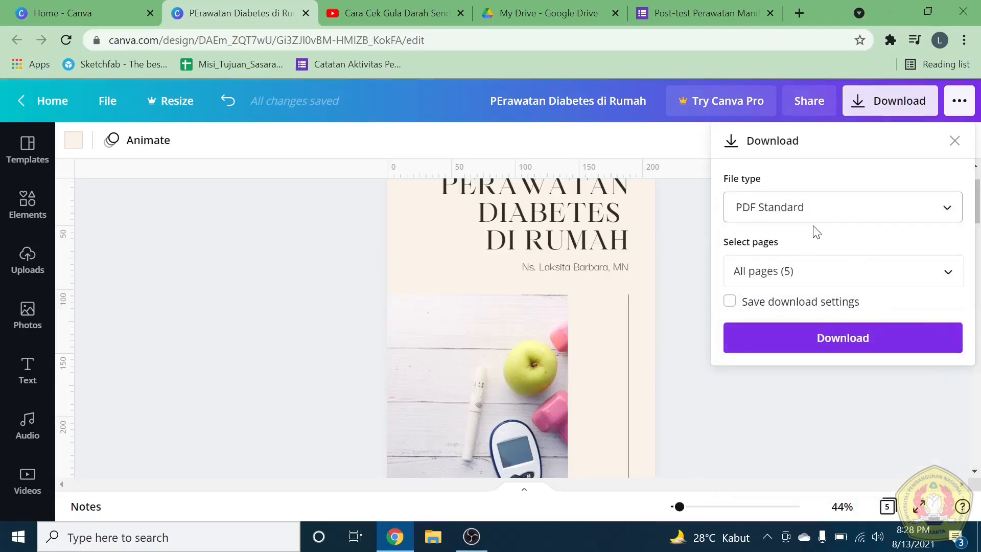
pyautogui.click(798, 211)
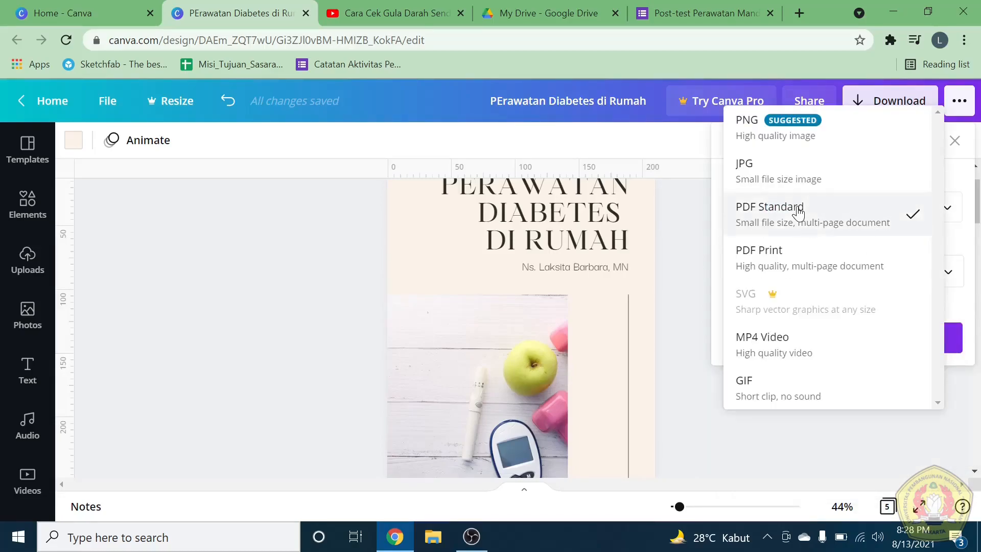
pyautogui.click(782, 258)
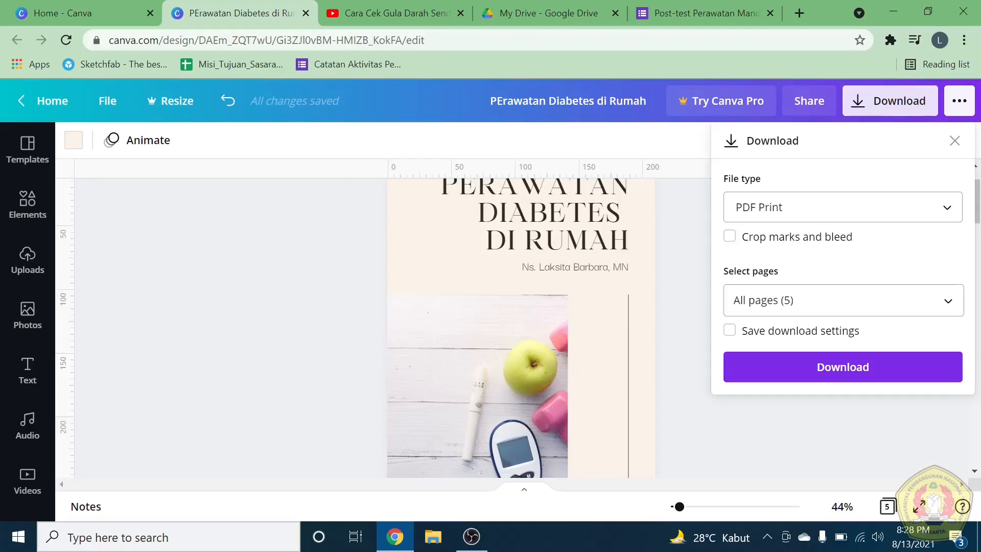
pyautogui.click(814, 375)
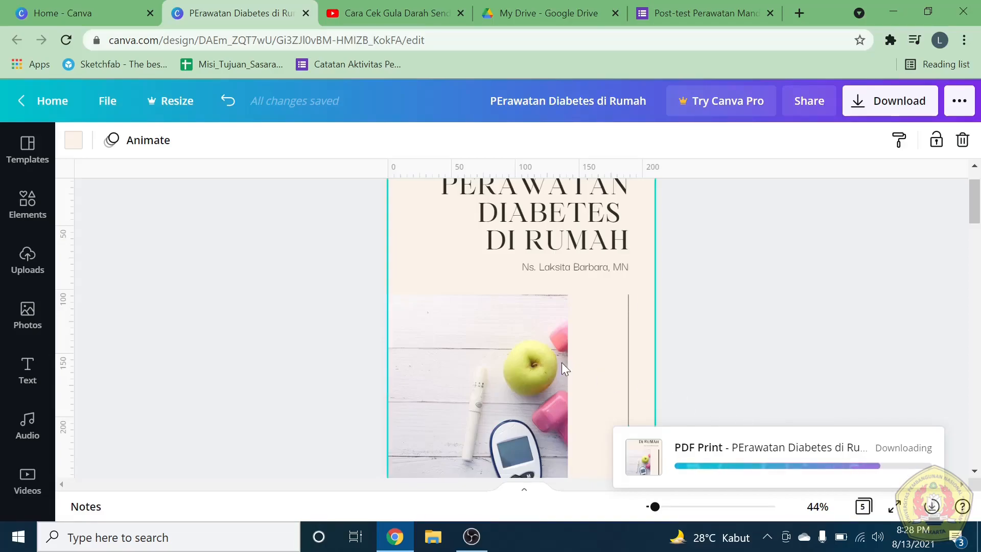
pyautogui.scroll(-15, 560, 361)
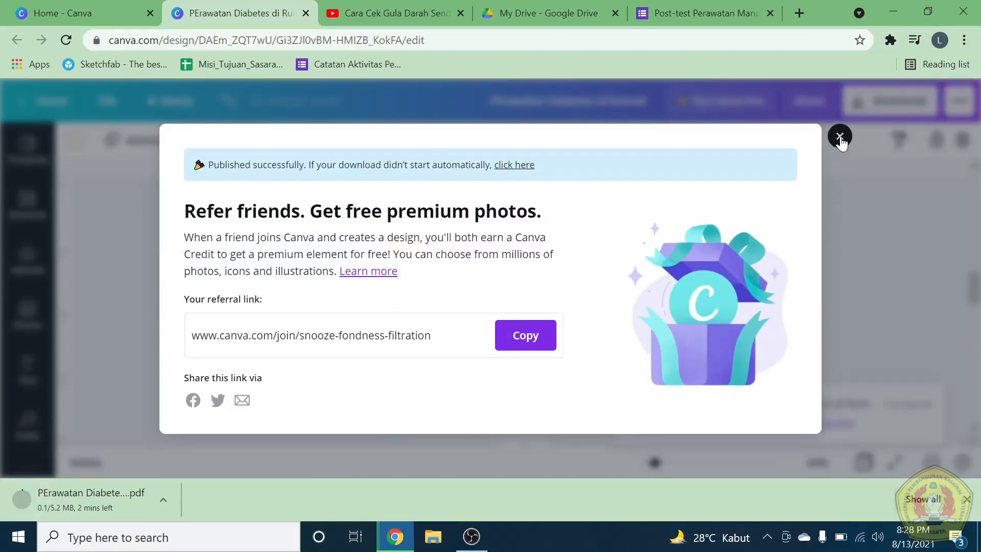
# Dismiss the referral popup and copy the booklet's view-only share link
pyautogui.click(840, 137)
pyautogui.scroll(-1, 532, 312)
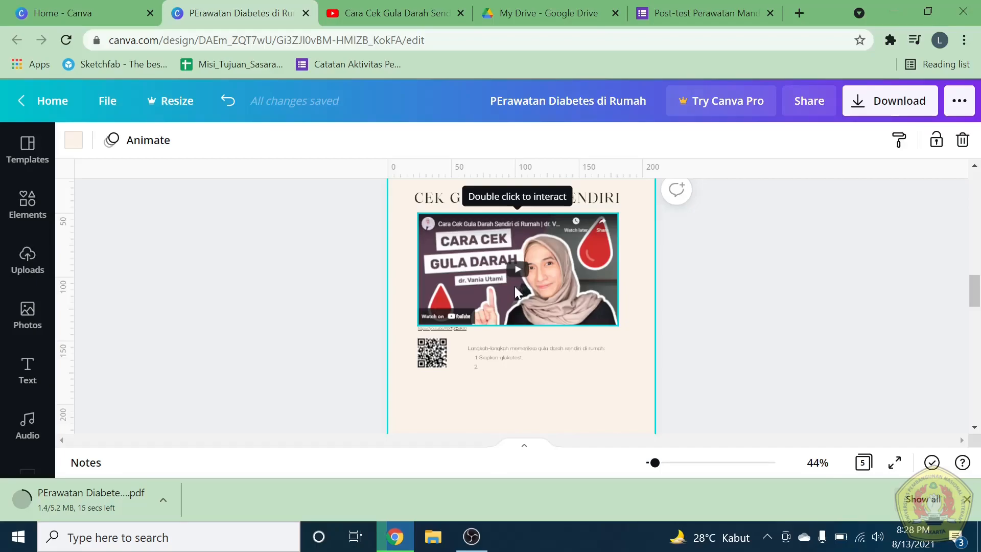
pyautogui.scroll(8, 516, 293)
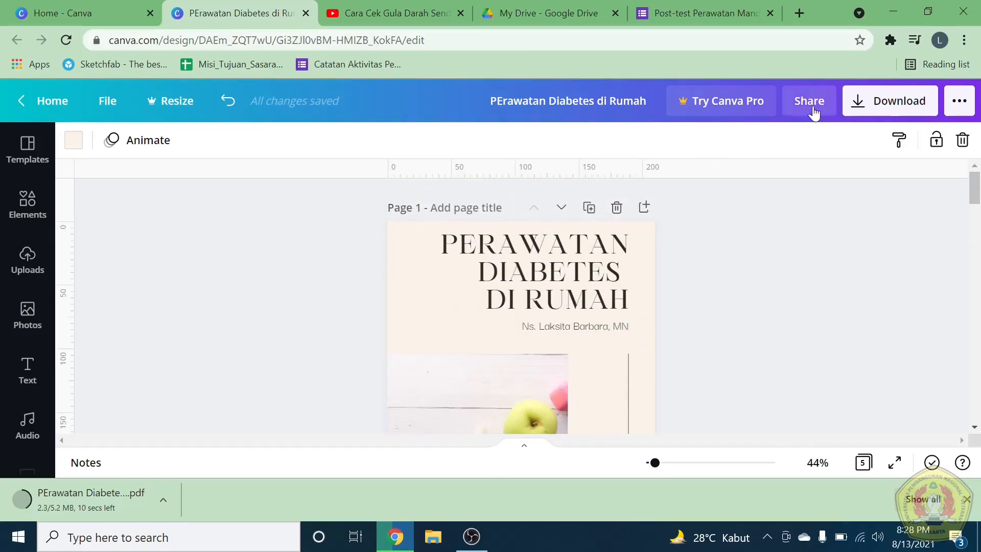
pyautogui.click(810, 103)
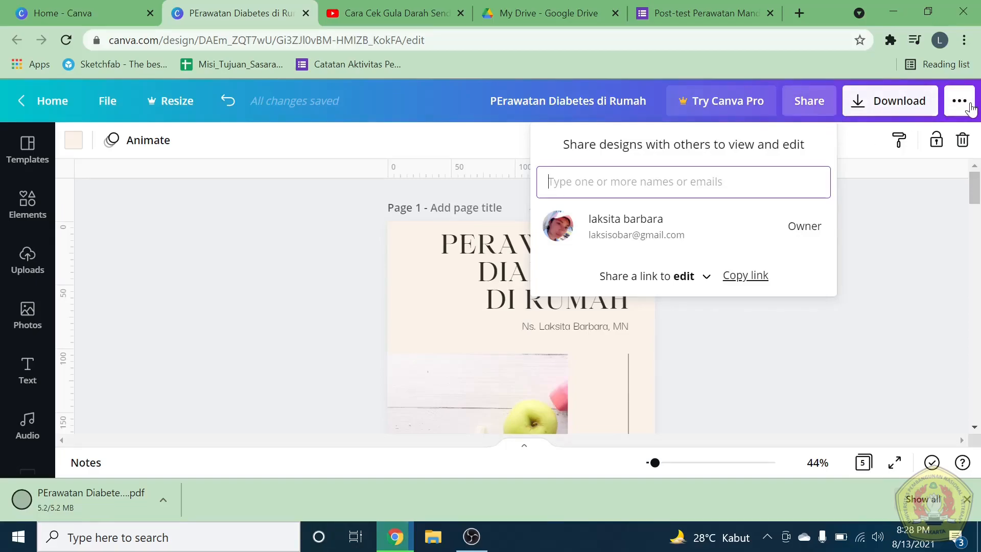
pyautogui.click(970, 108)
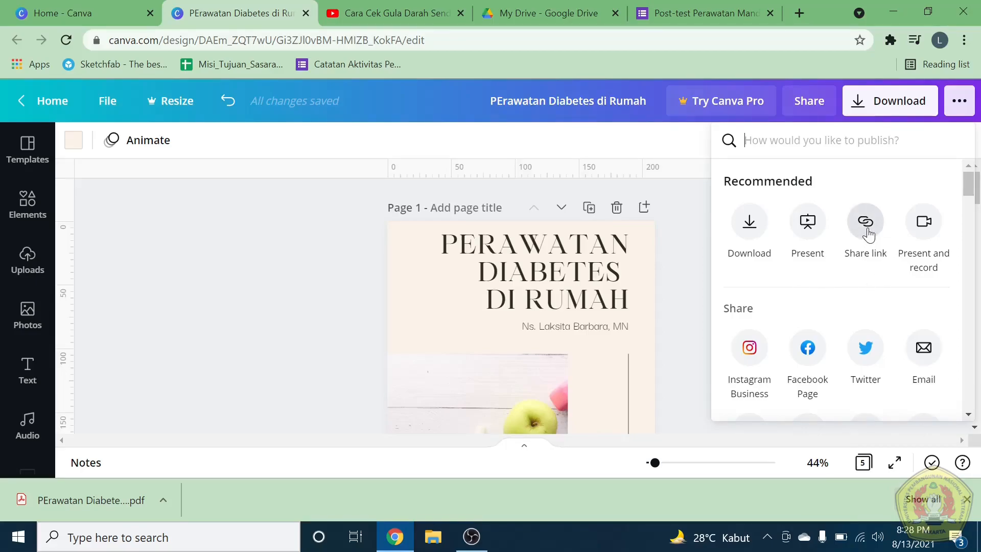
pyautogui.click(867, 227)
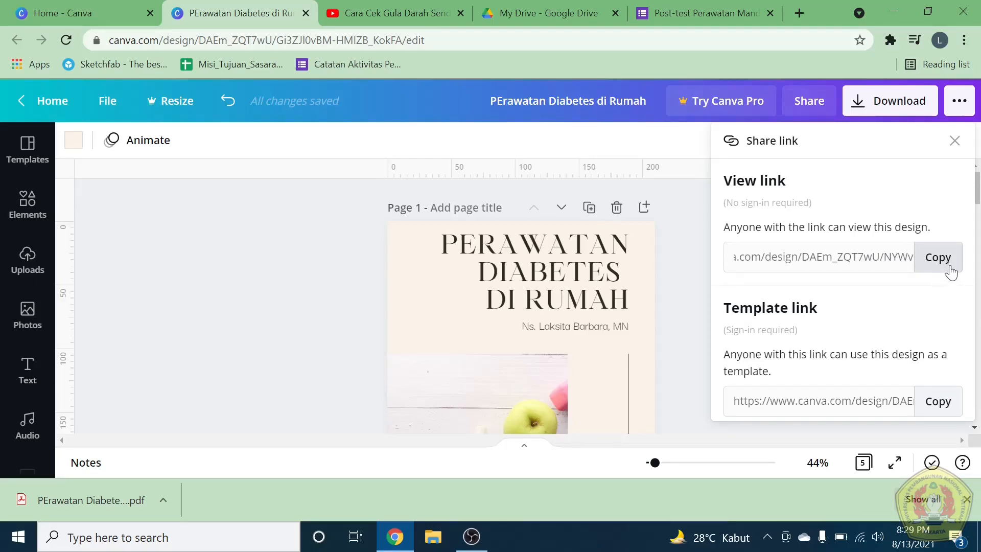
pyautogui.click(954, 267)
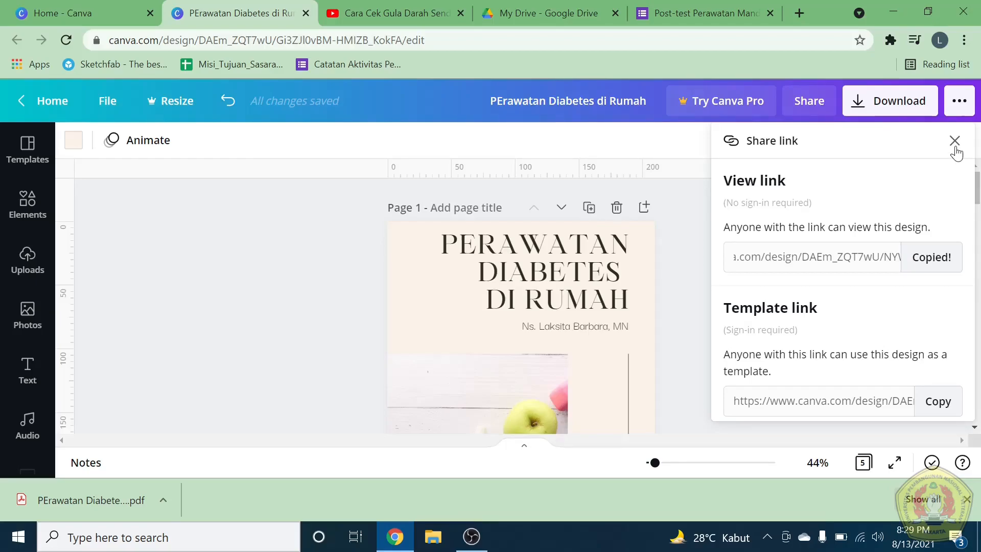
pyautogui.click(954, 142)
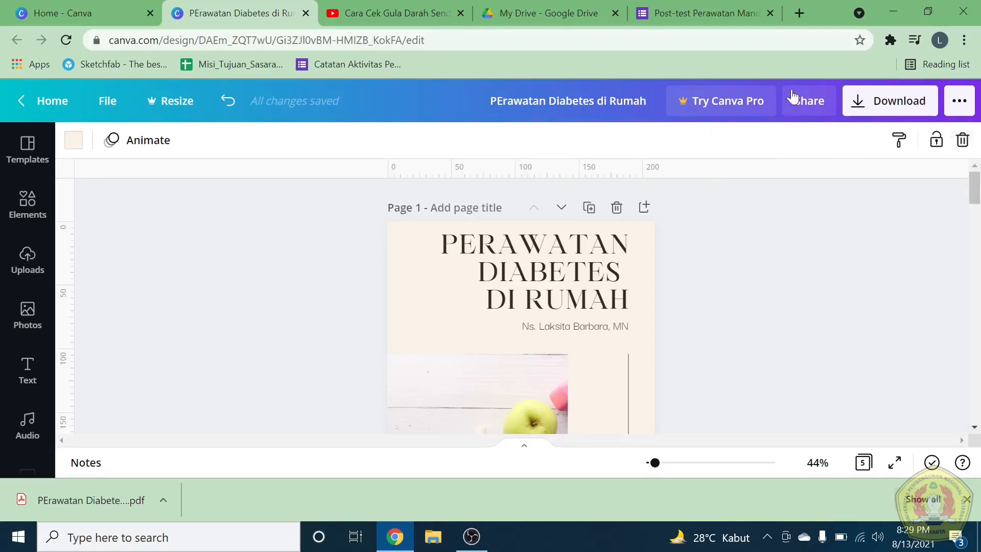
pyautogui.click(805, 19)
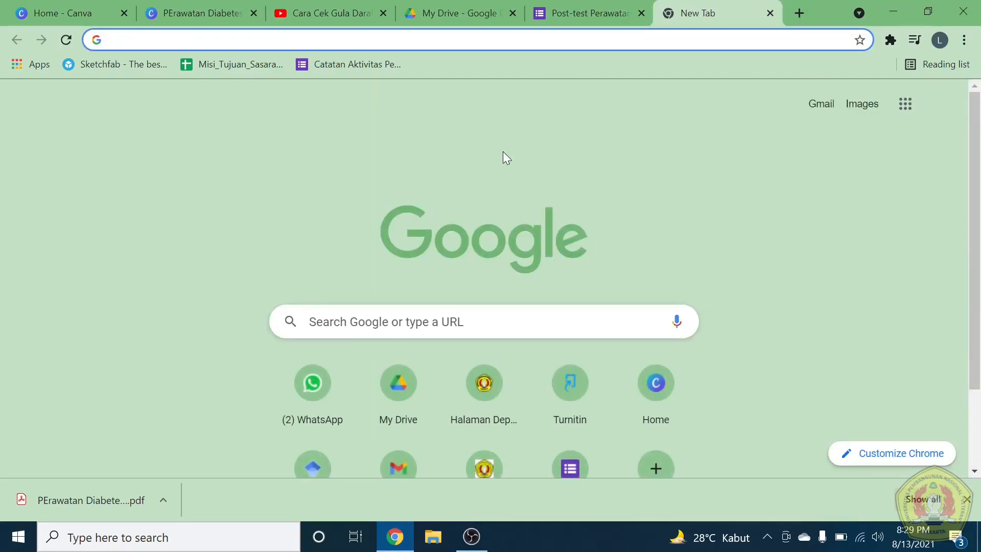
# Load the copied view link in the new tab and advance to the Table of Contents page
pyautogui.hotkey('ctrl', 'v')
pyautogui.press('Return')
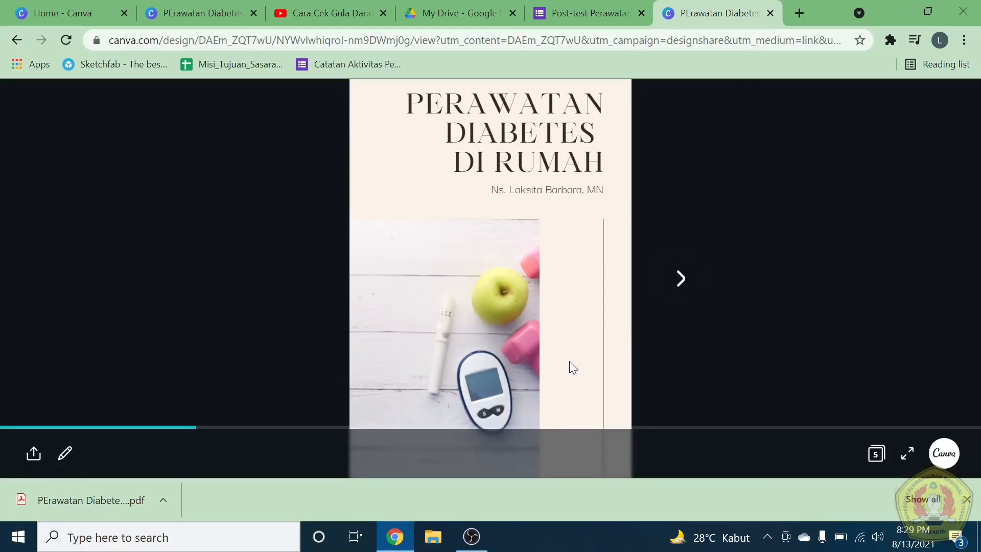
pyautogui.click(682, 279)
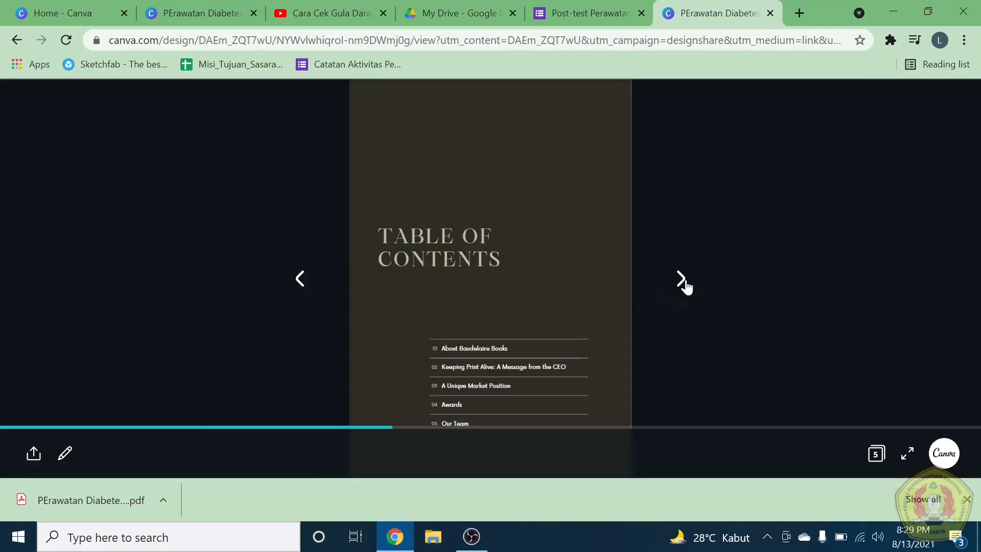